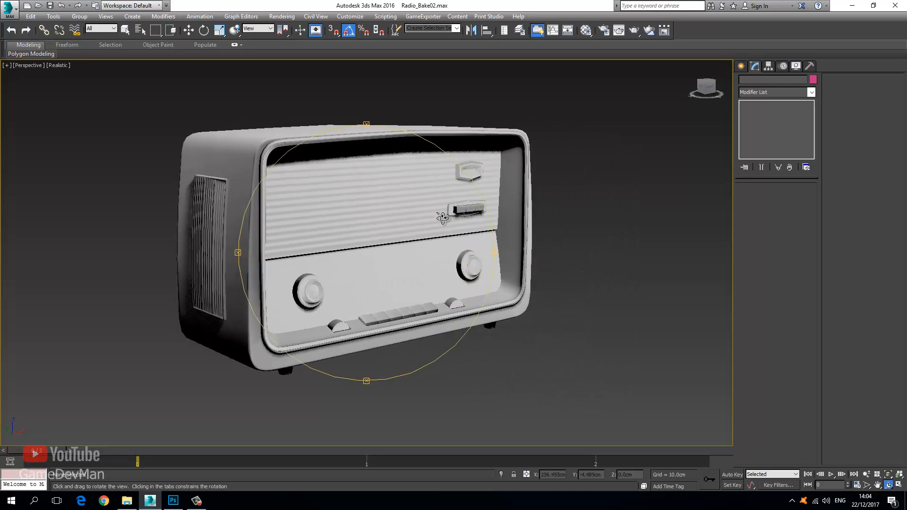
# - Switch to Photoshop and clear the active selection in the UV.jpg layout
pyautogui.moveTo(357, 217); pyautogui.dragTo(223, 403)
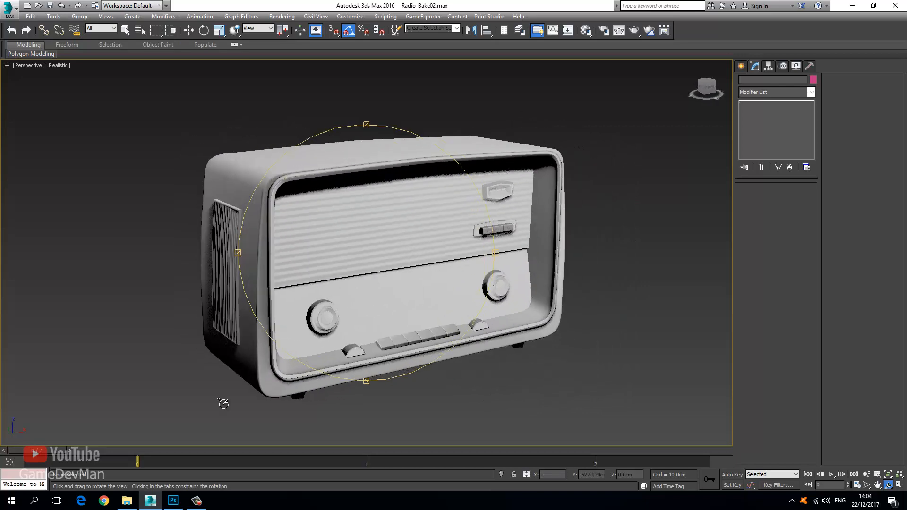
pyautogui.click(173, 500)
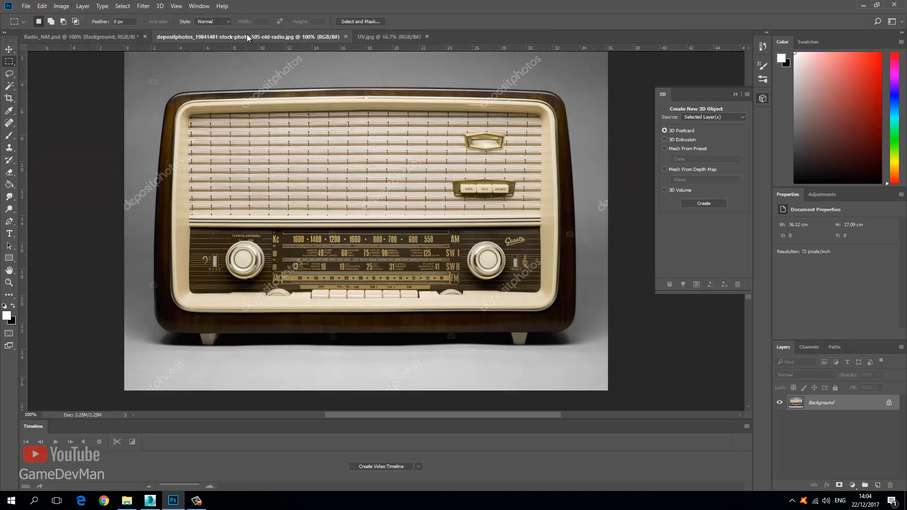
pyautogui.click(370, 36)
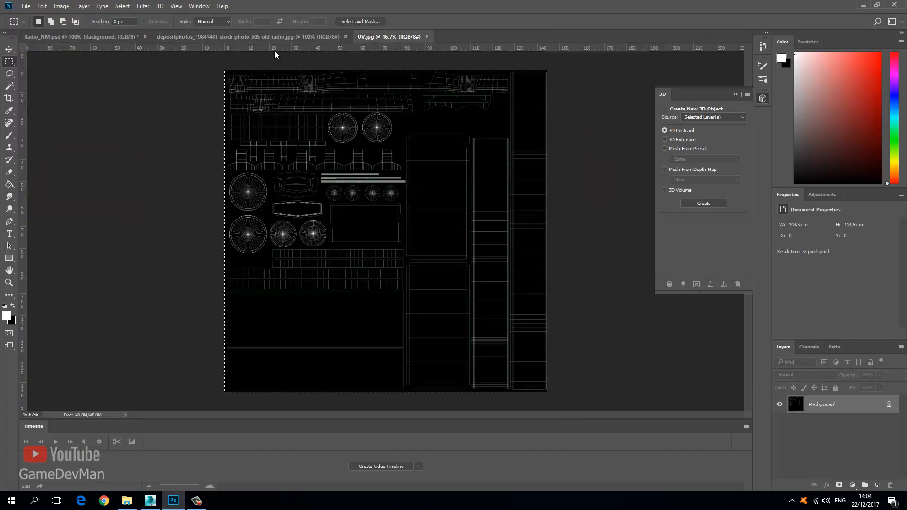
pyautogui.hotkey('ctrl', 'd')
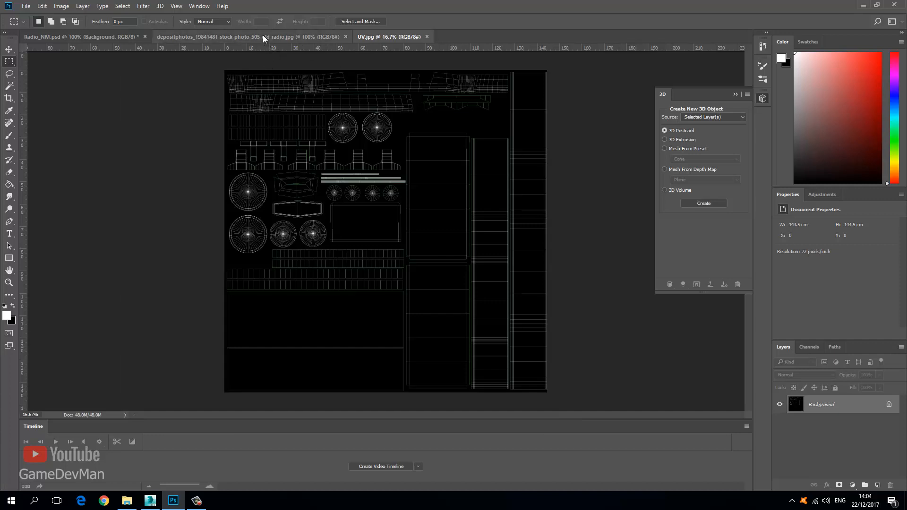
# - Select the dark tuning dial panel in the stock radio photo with a rectangular marquee and copy it
pyautogui.click(262, 35)
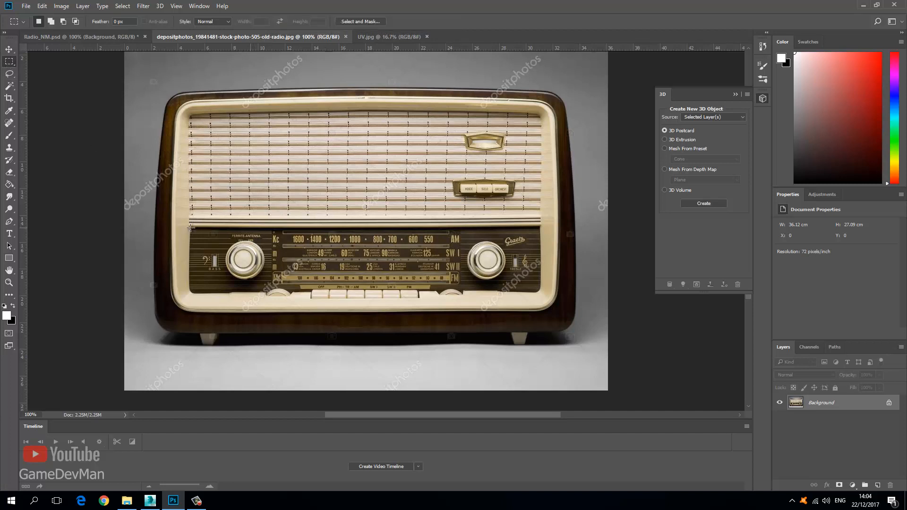
pyautogui.moveTo(190, 228); pyautogui.dragTo(541, 293)
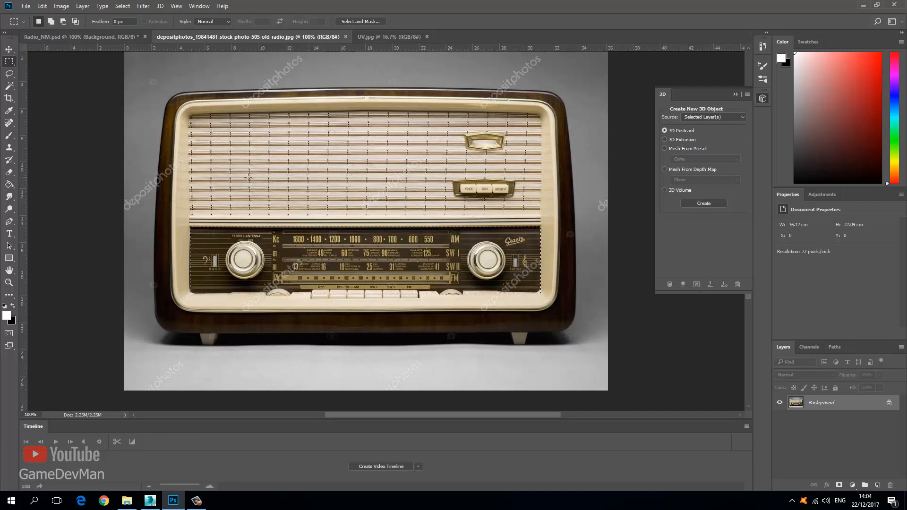
pyautogui.hotkey('ctrl', '+')
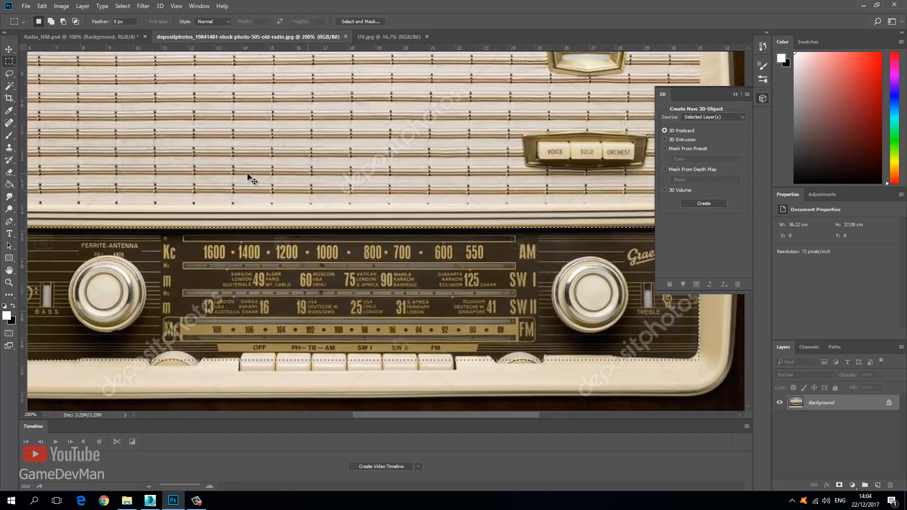
pyautogui.moveTo(210, 279); pyautogui.dragTo(424, 276)
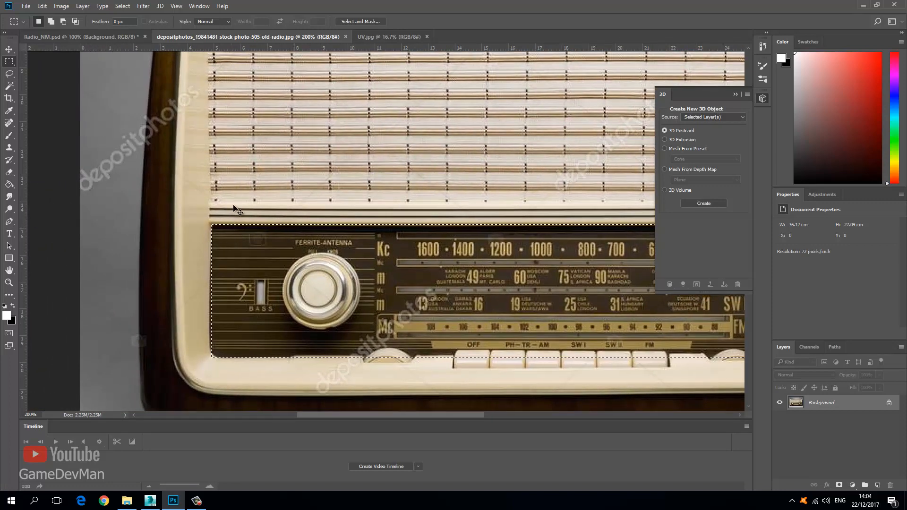
# - Paste the copied dial panel into UV.jpg as a new layer near the large front-panel UV shells
pyautogui.click(378, 34)
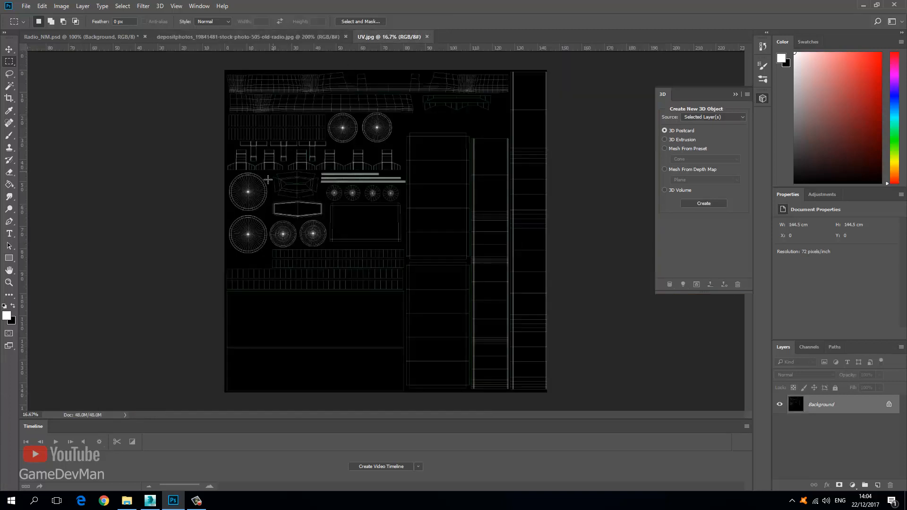
pyautogui.hotkey('ctrl', '+')
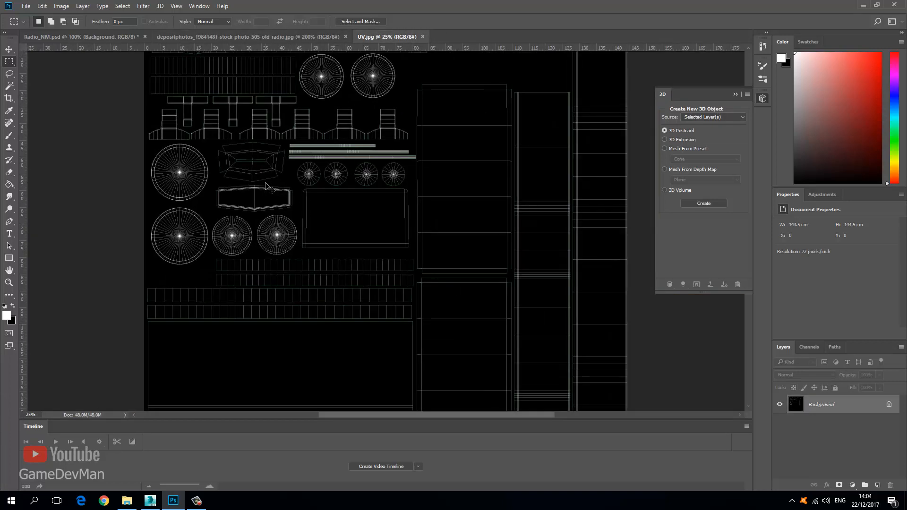
pyautogui.hotkey('ctrl', '+')
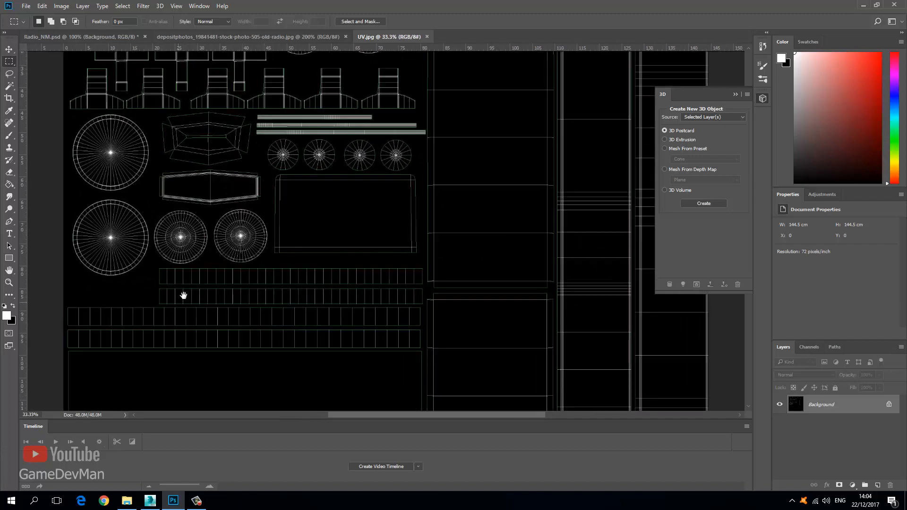
pyautogui.moveTo(184, 296); pyautogui.dragTo(248, 205)
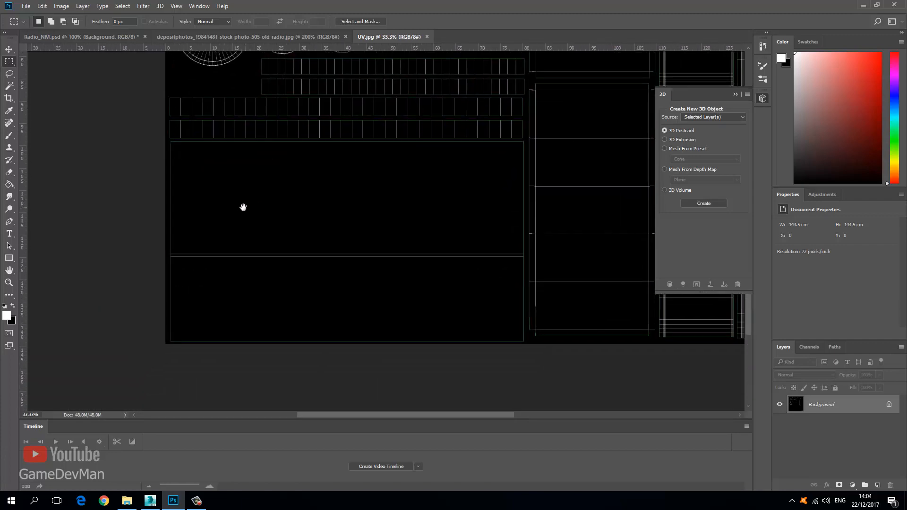
pyautogui.hotkey('ctrl', 'v')
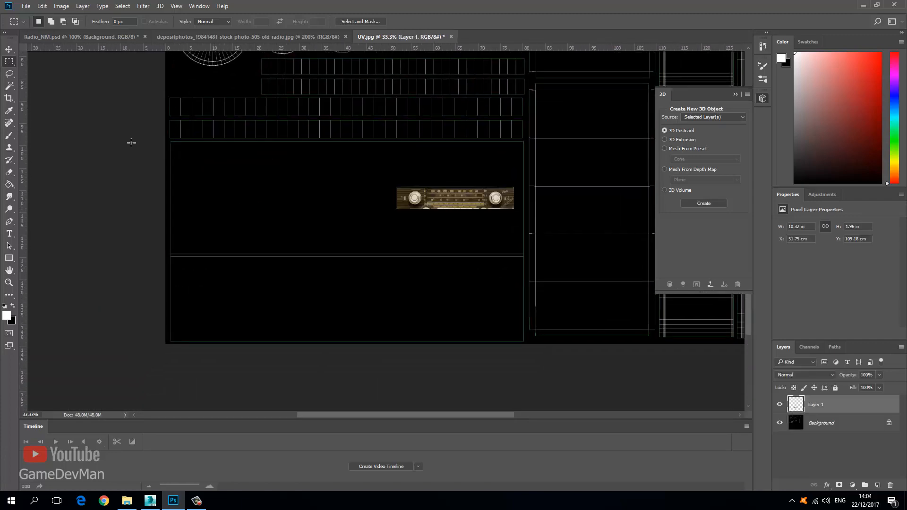
# - Move the pasted dial panel so it aligns with the lower-left corner of the bottom front-panel UV shell
pyautogui.click(10, 49)
pyautogui.moveTo(427, 200); pyautogui.dragTo(354, 214)
pyautogui.hotkey('ctrl', '+')
pyautogui.hotkey('ctrl', '+')
pyautogui.moveTo(174, 325); pyautogui.dragTo(238, 298)
pyautogui.press('Left')
pyautogui.press('Left')
pyautogui.press('Left')
pyautogui.press('Left')
pyautogui.press('Left')
pyautogui.press('Left')
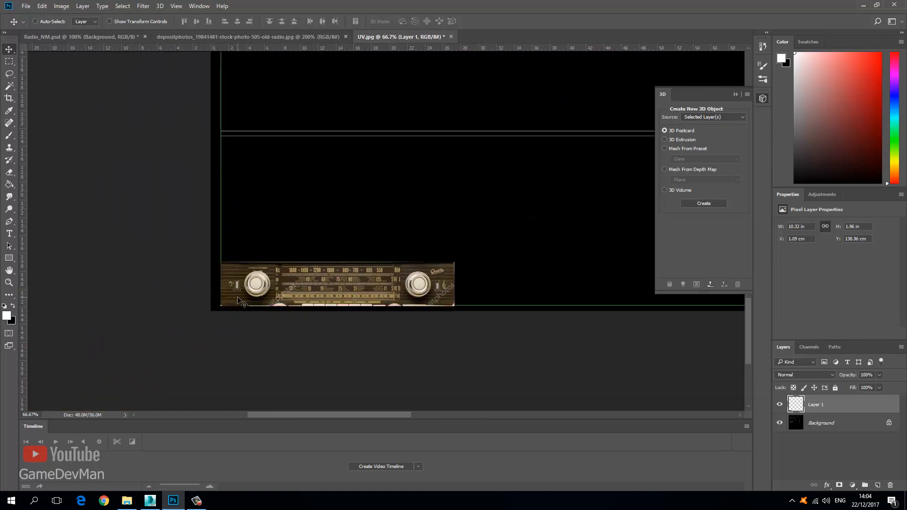
# - Scale the dial panel to about 302% to span the UV shell's full width, and centre it vertically inside the shell
pyautogui.hotkey('ctrl', 't')
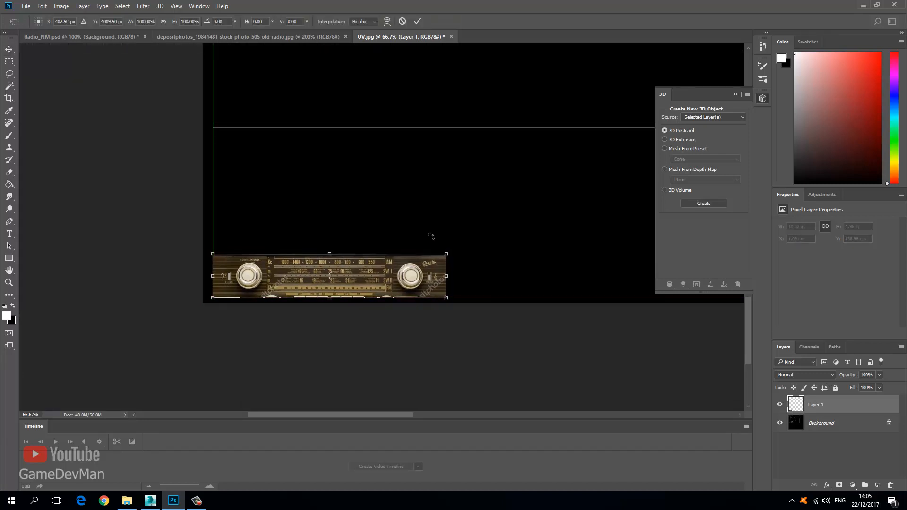
pyautogui.moveTo(471, 222); pyautogui.dragTo(245, 279)
pyautogui.moveTo(223, 310); pyautogui.dragTo(629, 233)
pyautogui.moveTo(534, 226); pyautogui.dragTo(389, 253)
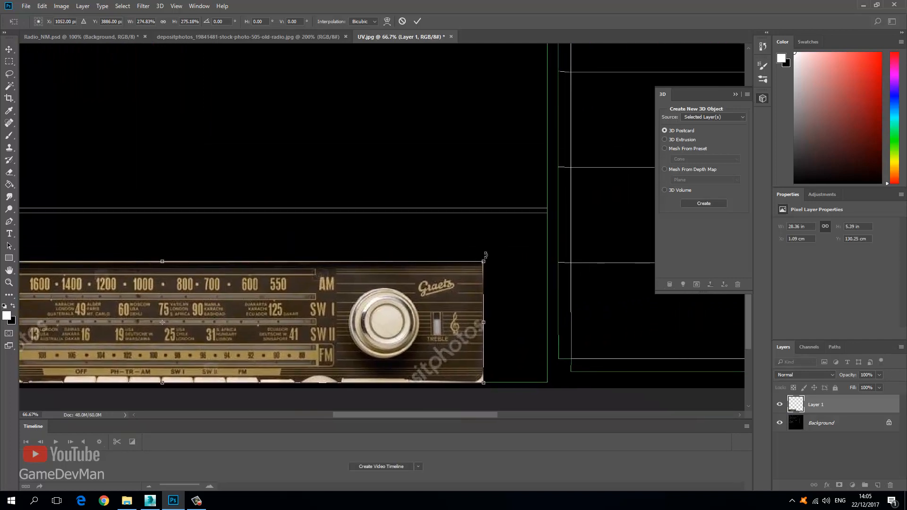
pyautogui.moveTo(483, 258); pyautogui.dragTo(542, 217)
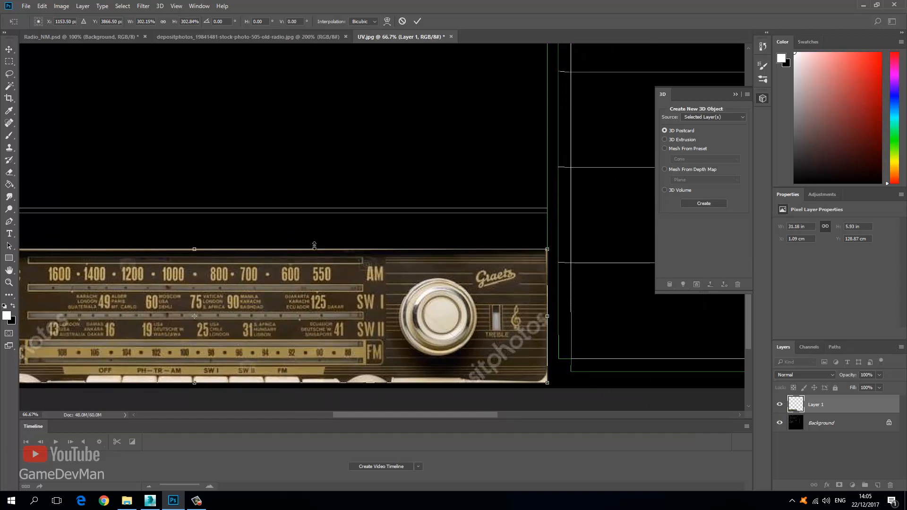
pyautogui.moveTo(324, 249); pyautogui.dragTo(421, 231)
pyautogui.moveTo(368, 241); pyautogui.dragTo(473, 264)
pyautogui.moveTo(331, 252); pyautogui.dragTo(388, 257)
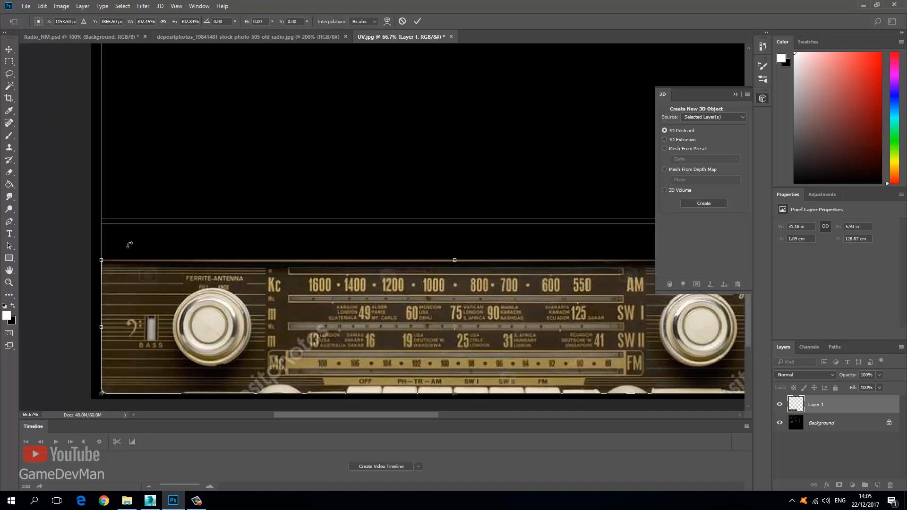
pyautogui.press('Return')
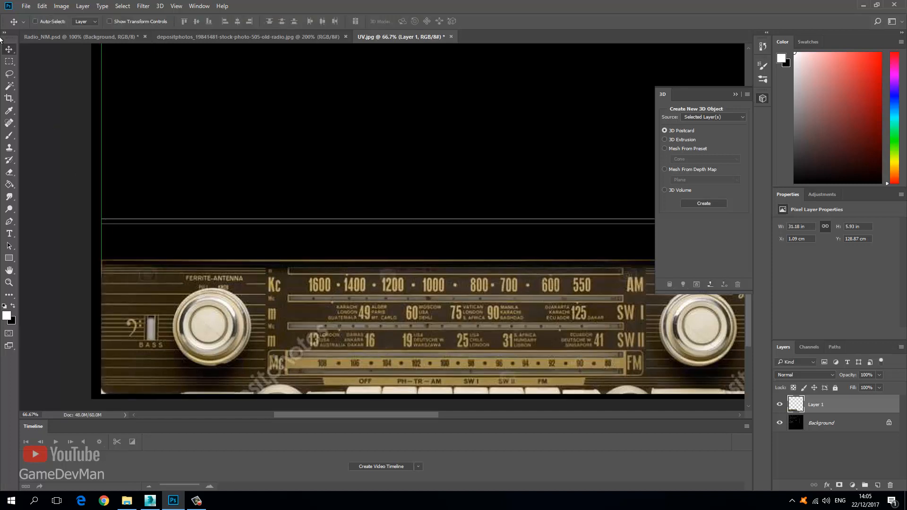
pyautogui.moveTo(151, 287)
pyautogui.mouseDown()
pyautogui.moveTo(150, 265)
pyautogui.moveTo(151, 274)
pyautogui.mouseUp()
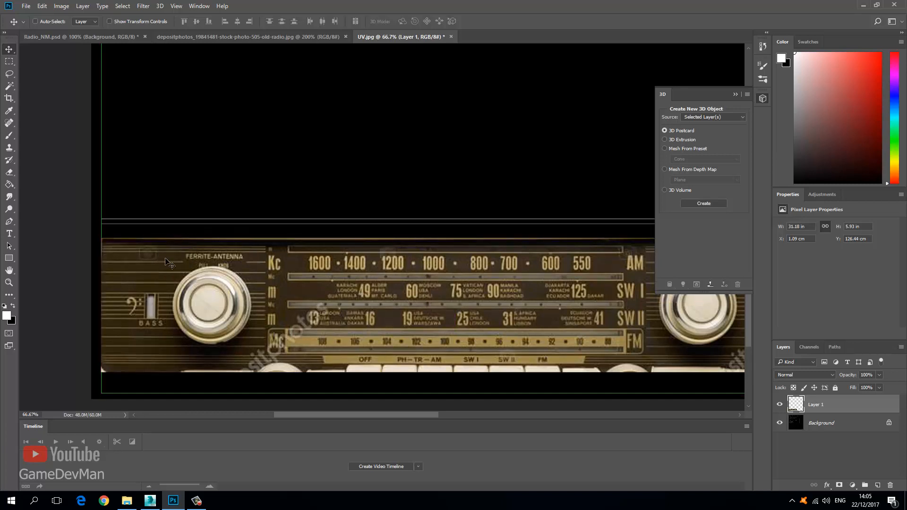
# - Save a Targa copy of the texture layout as Diffuse in the Textures folder
pyautogui.click(26, 6)
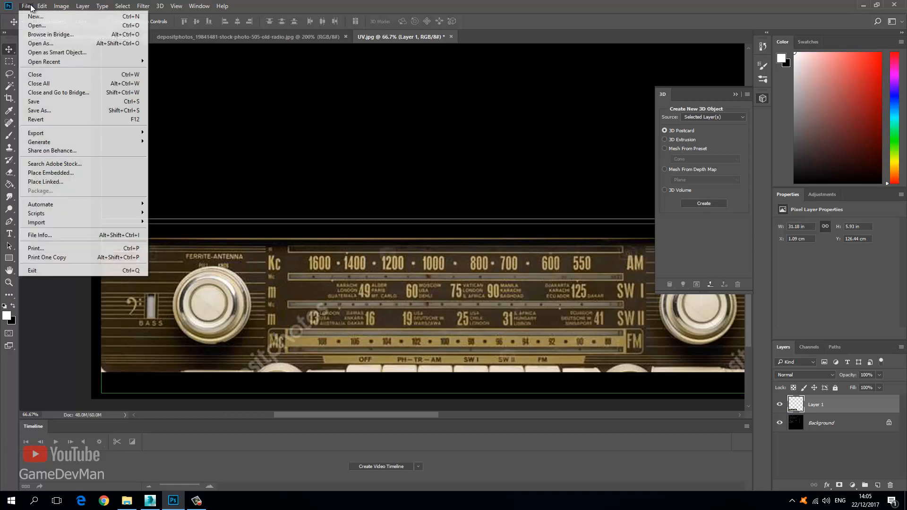
pyautogui.click(38, 112)
pyautogui.click(275, 306)
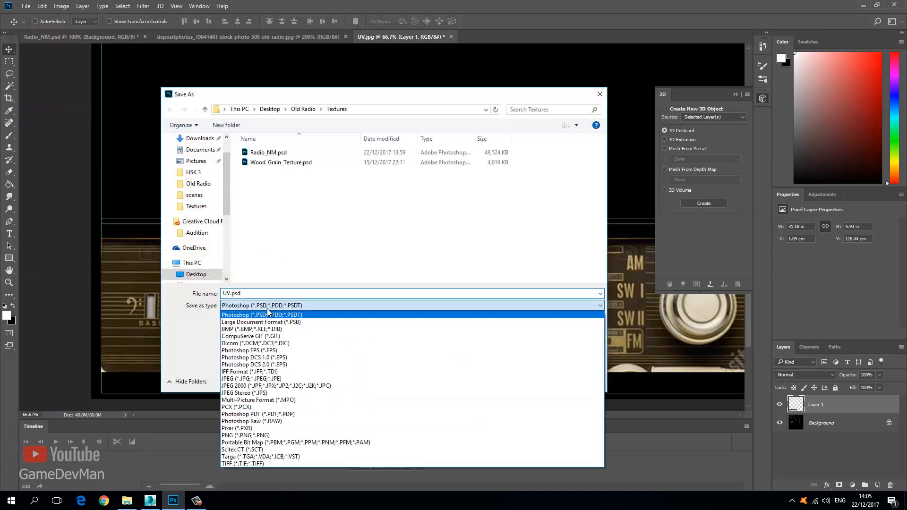
pyautogui.click(239, 458)
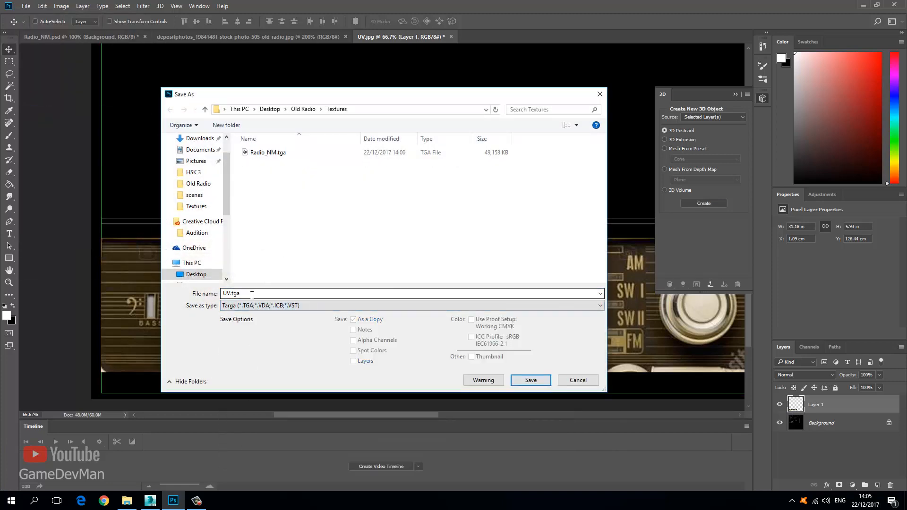
pyautogui.click(250, 294)
pyautogui.write('D')
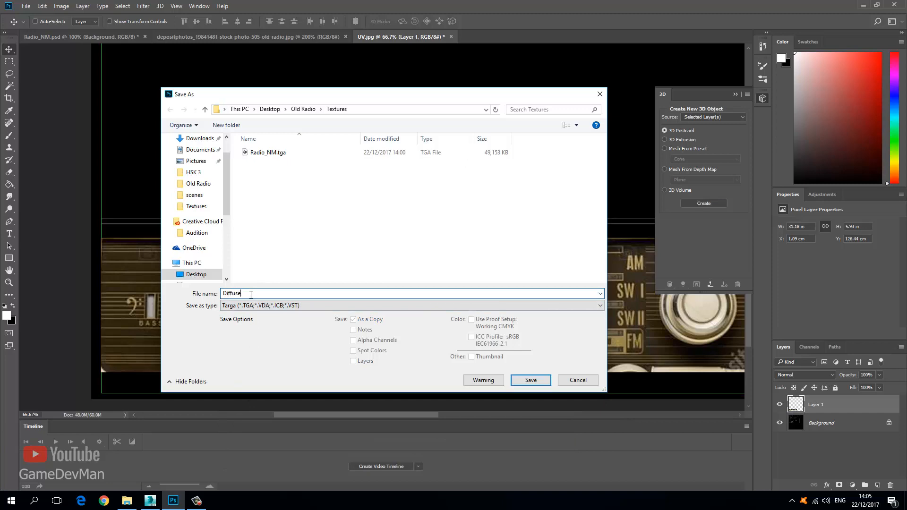
pyautogui.write('iffuse')
pyautogui.press('Return')
pyautogui.press('Return')
# - Switch to 3ds Max and assign Diffuse.tga as the Diffuse Color bitmap of the 21 - Default material
pyautogui.hotkey('alt', 'Tab')
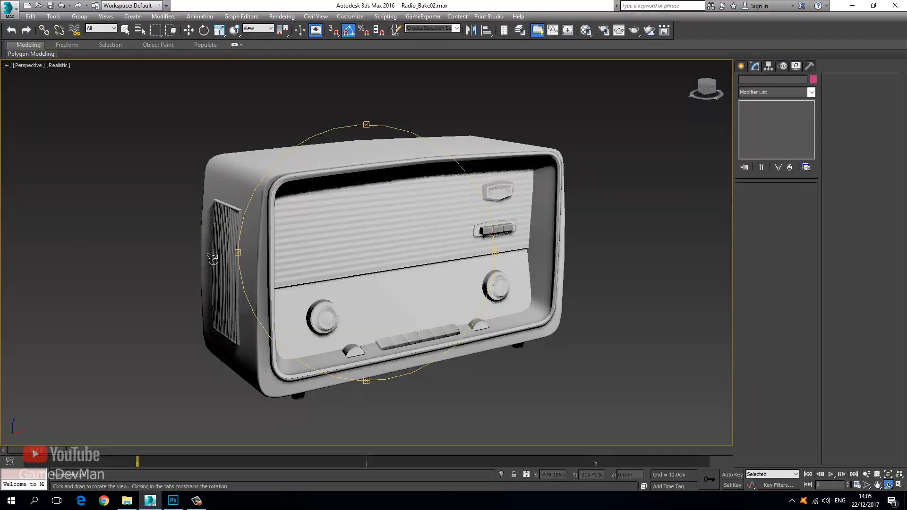
pyautogui.press('m')
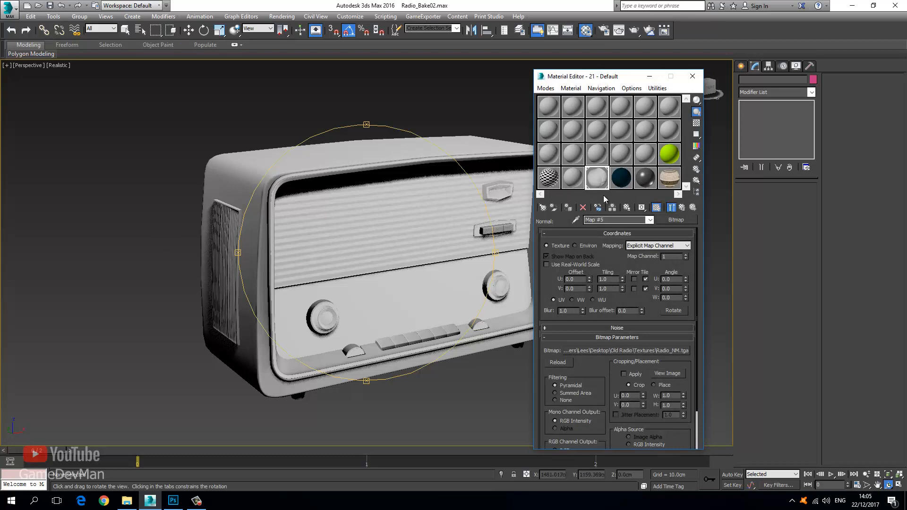
pyautogui.click(672, 208)
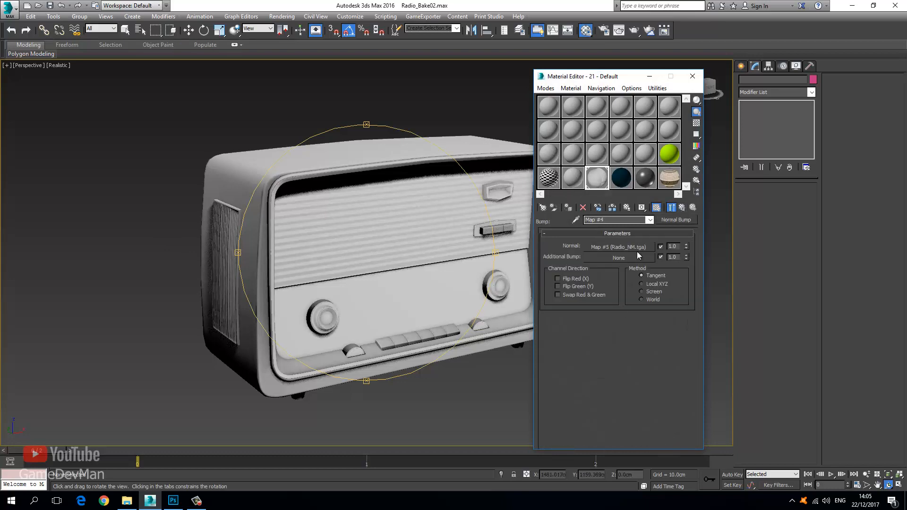
pyautogui.click(681, 210)
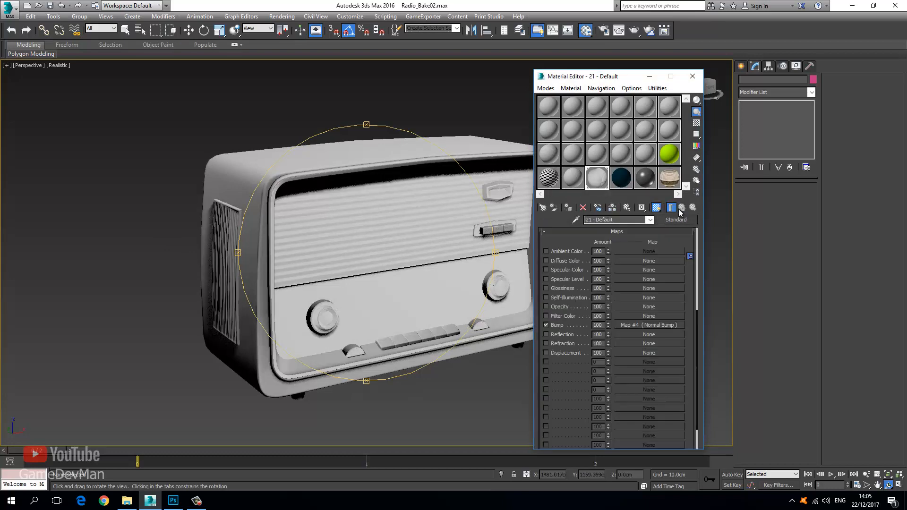
pyautogui.click(633, 259)
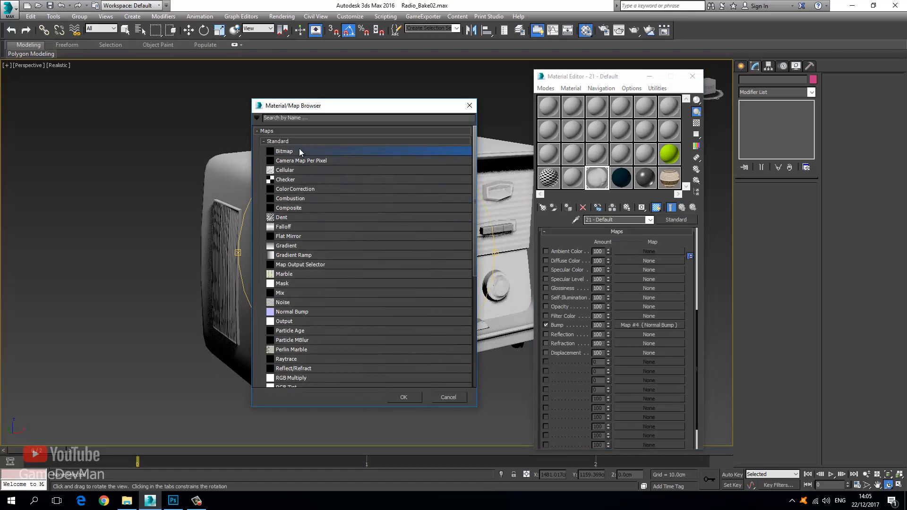
pyautogui.doubleClick(299, 150)
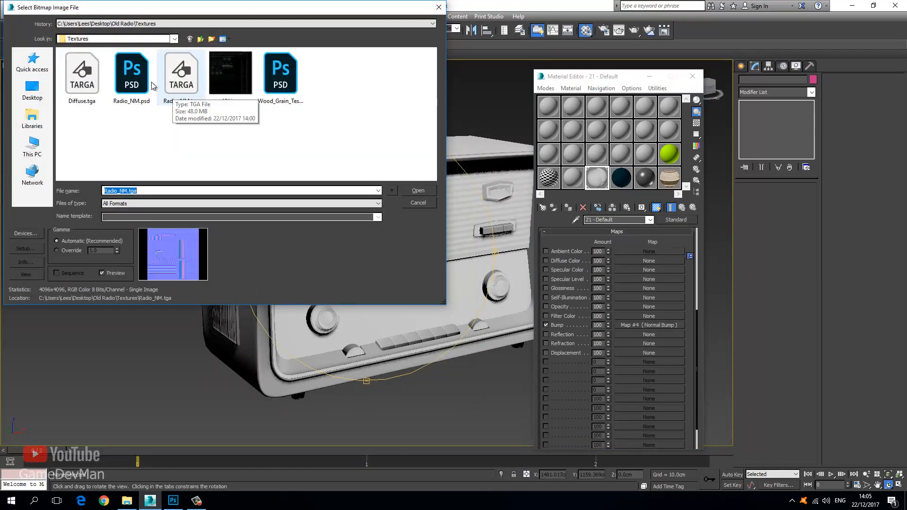
pyautogui.doubleClick(82, 76)
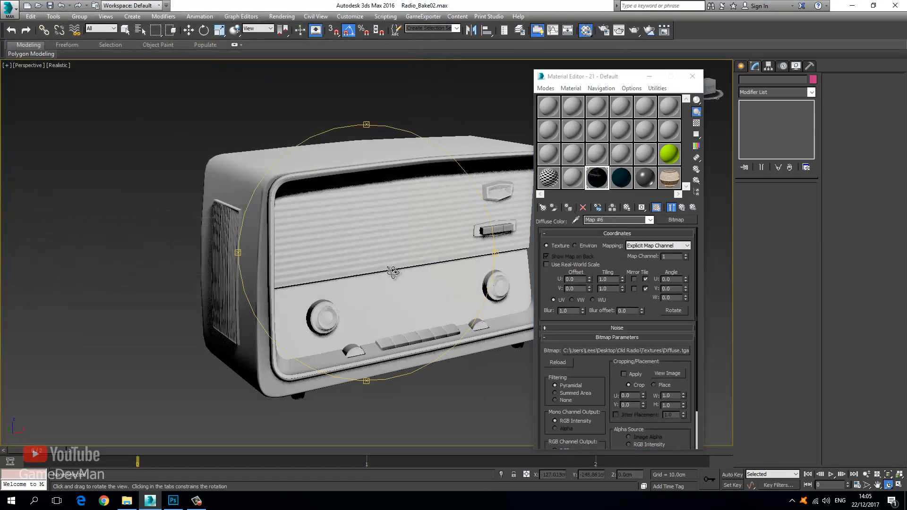
# - Select and deselect the low-poly radio, and examine how the dial panel texture fits around the knobs and front edges
pyautogui.click(188, 29)
pyautogui.click(332, 199)
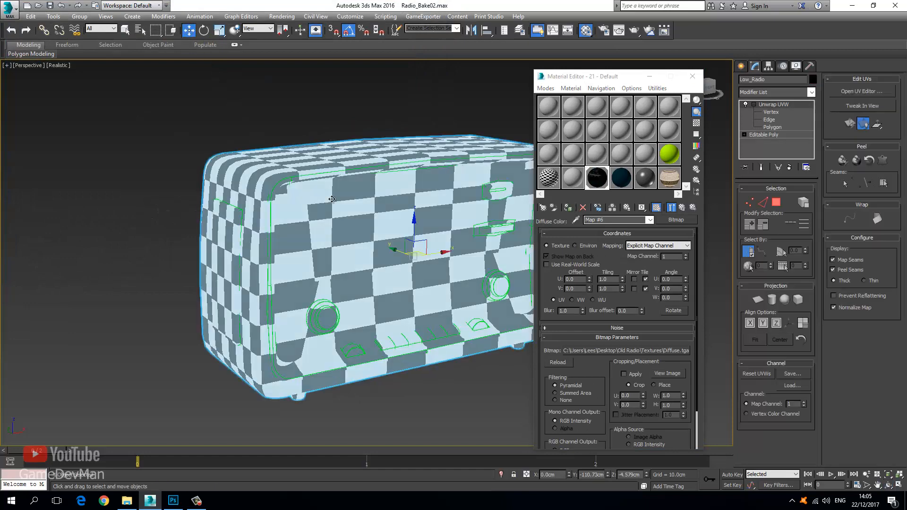
pyautogui.click(423, 383)
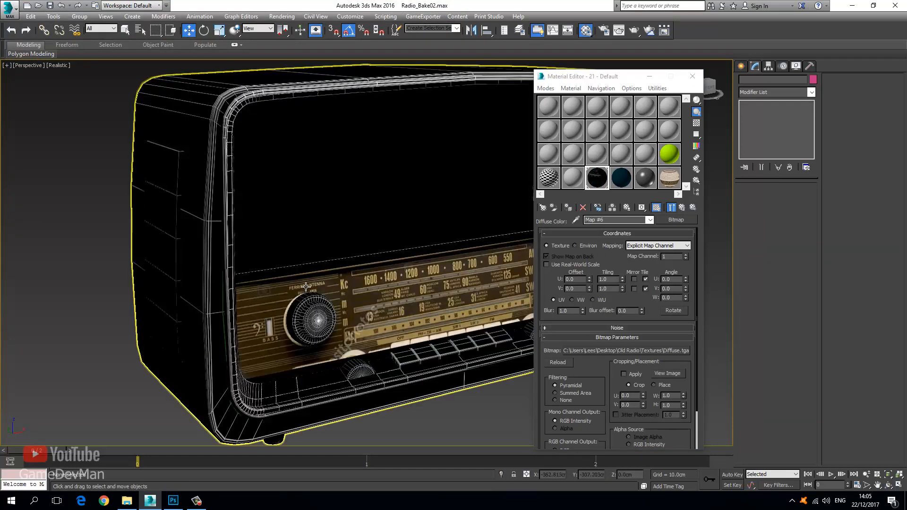
pyautogui.moveTo(315, 291); pyautogui.dragTo(253, 264)
pyautogui.hotkey('ctrl', 'r')
pyautogui.moveTo(348, 283); pyautogui.dragTo(306, 249)
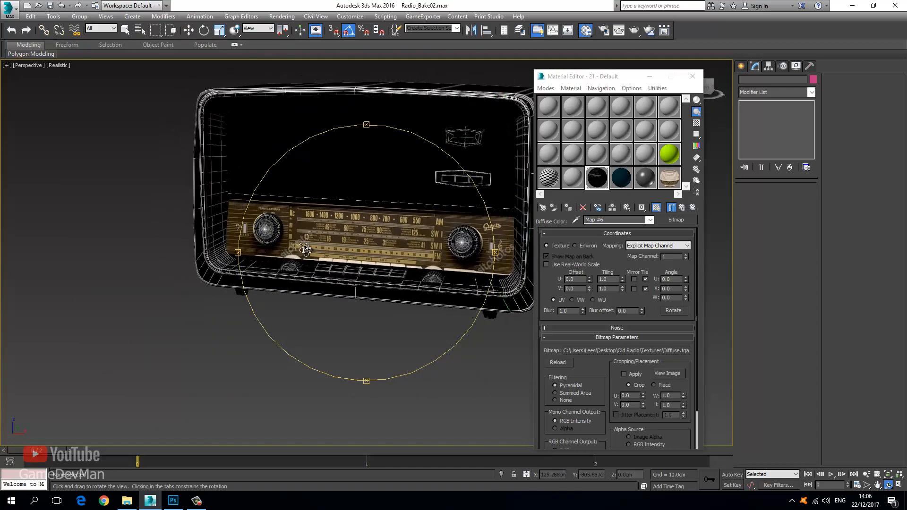
pyautogui.scroll(6, 329, 231)
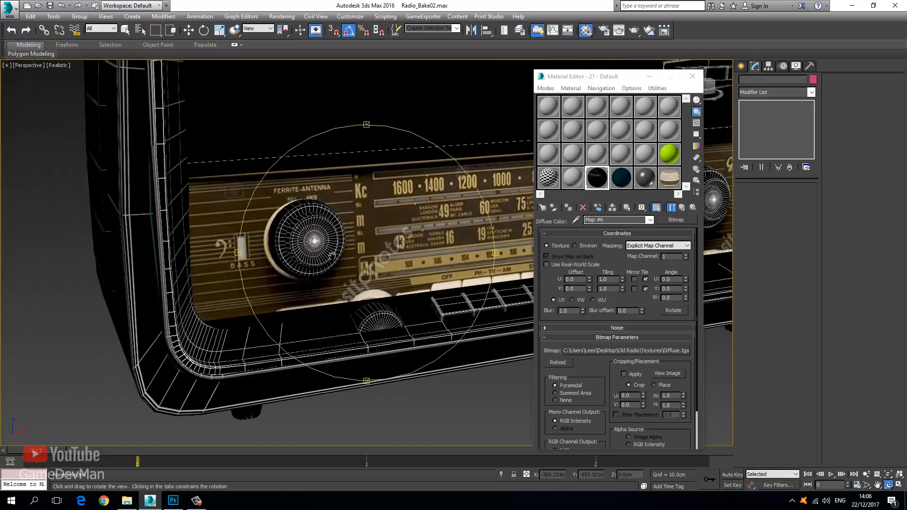
# - Examine from the front how the dial texture lines up with the bass knob and the radio's lower-left corner
pyautogui.scroll(-5, 332, 255)
pyautogui.moveTo(319, 236); pyautogui.dragTo(366, 258)
pyautogui.scroll(5, 312, 240)
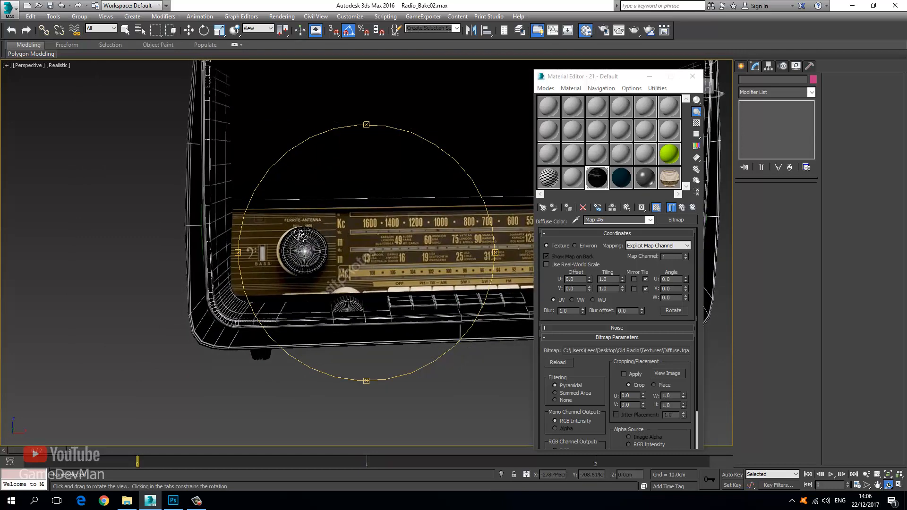
pyautogui.scroll(2, 301, 236)
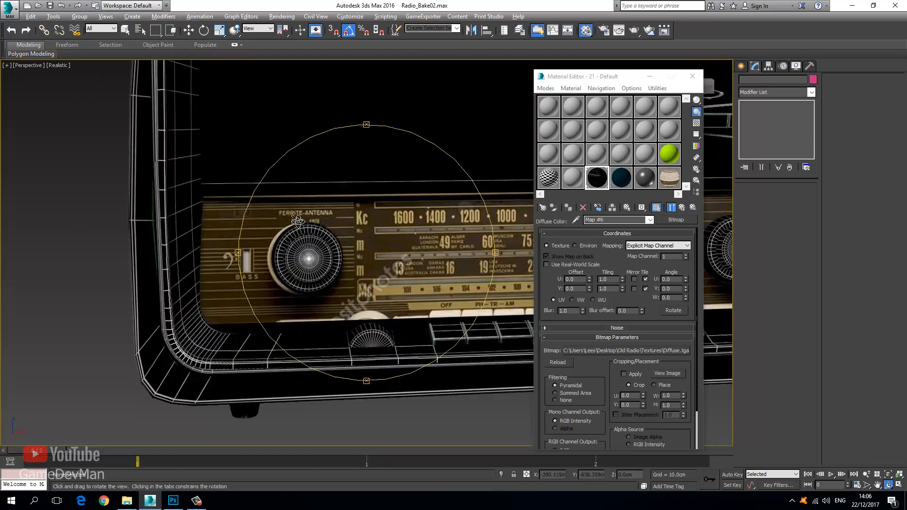
# - Switch to Photoshop, sample the dial's dark brown background as the foreground colour, and collapse the 3D panel
pyautogui.hotkey('alt', 'Tab')
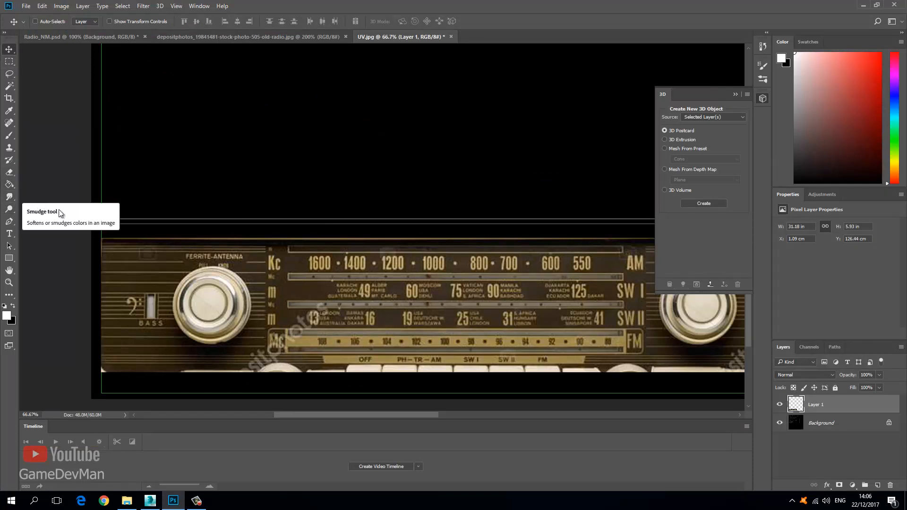
pyautogui.press('i')
pyautogui.click(287, 288)
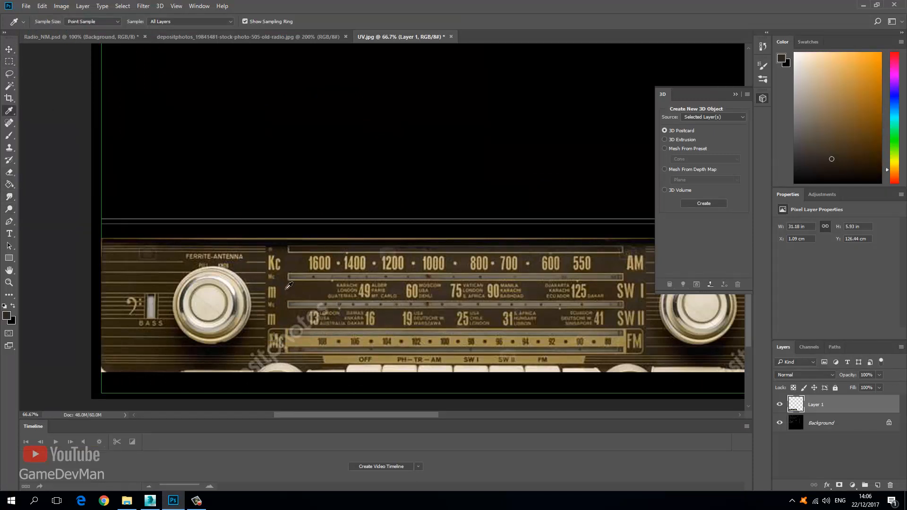
pyautogui.press('v')
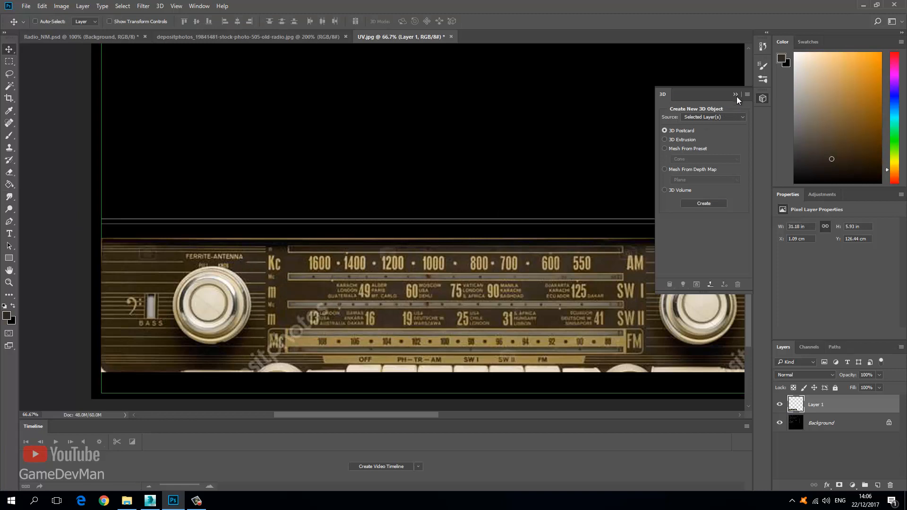
pyautogui.click(736, 95)
# - Sample a dark brown foreground colour from the blank dial area between the 16 and 19 markings
pyautogui.hotkey('ctrl', '+')
pyautogui.hotkey('ctrl', '+')
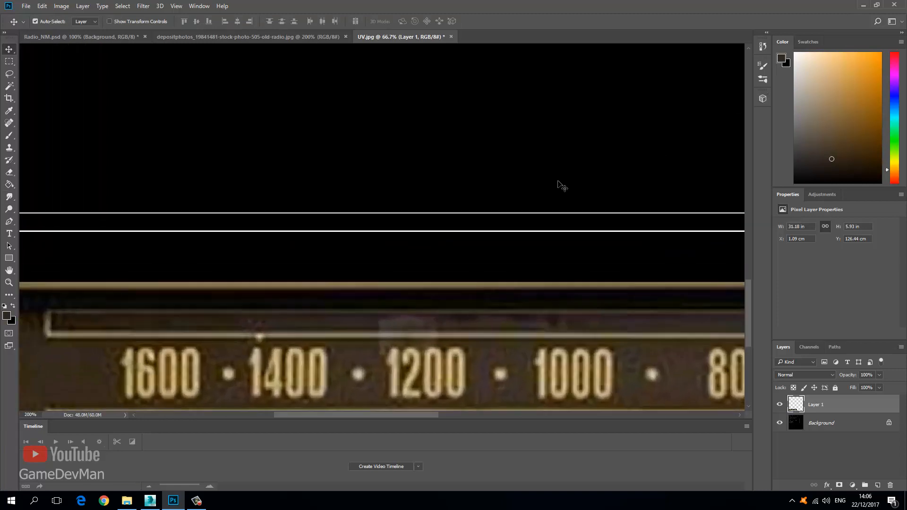
pyautogui.moveTo(323, 325); pyautogui.dragTo(311, 110)
pyautogui.moveTo(368, 390); pyautogui.dragTo(326, 254)
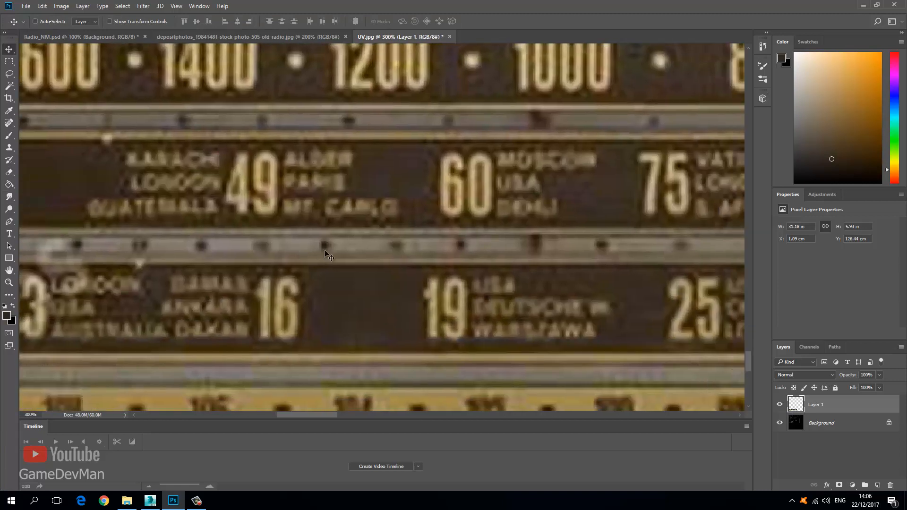
pyautogui.press('i')
pyautogui.click(371, 284)
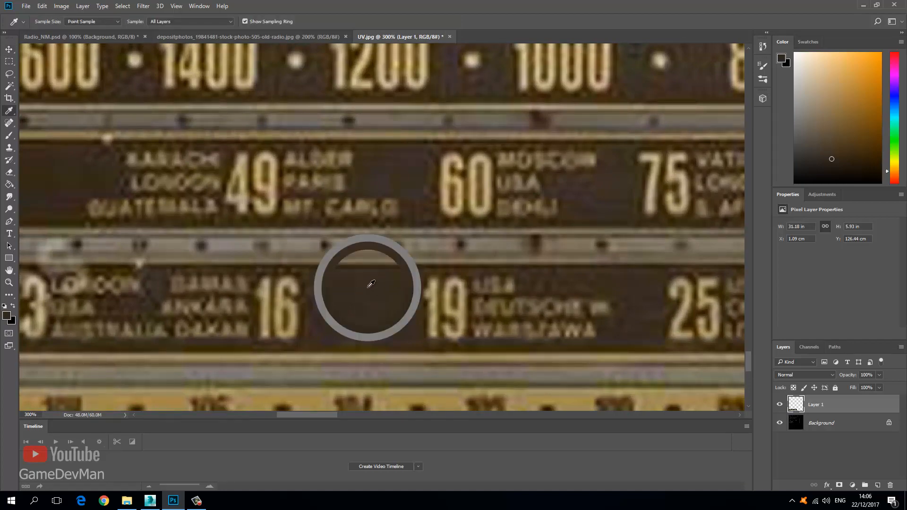
pyautogui.press('v')
# - Add a new layer directly above the Background layer and name it Interface
pyautogui.hotkey('ctrl', '-')
pyautogui.hotkey('ctrl', '-')
pyautogui.hotkey('ctrl', '-')
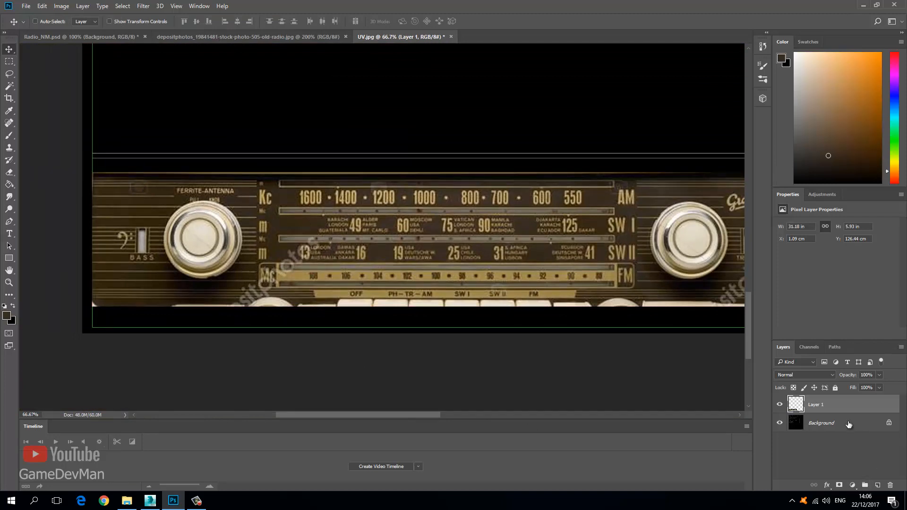
pyautogui.click(849, 425)
pyautogui.click(877, 485)
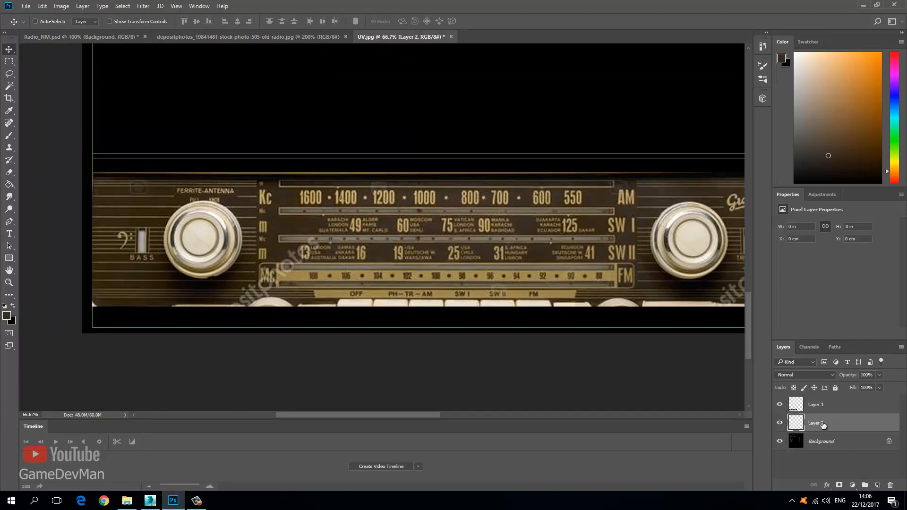
pyautogui.doubleClick(822, 425)
pyautogui.press('Return')
# - Fill the dial panel's rectangular UV shell with the sampled dark brown on the Interface layer, then clear the selection
pyautogui.click(9, 61)
pyautogui.moveTo(91, 159)
pyautogui.mouseDown()
pyautogui.moveTo(343, 250)
pyautogui.moveTo(810, 316)
pyautogui.moveTo(522, 327)
pyautogui.moveTo(547, 328)
pyautogui.mouseUp()
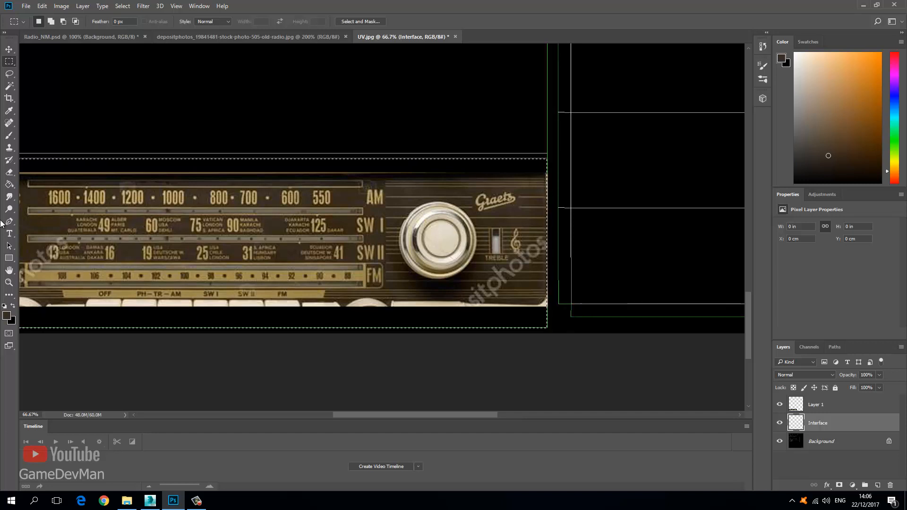
pyautogui.click(9, 184)
pyautogui.click(74, 168)
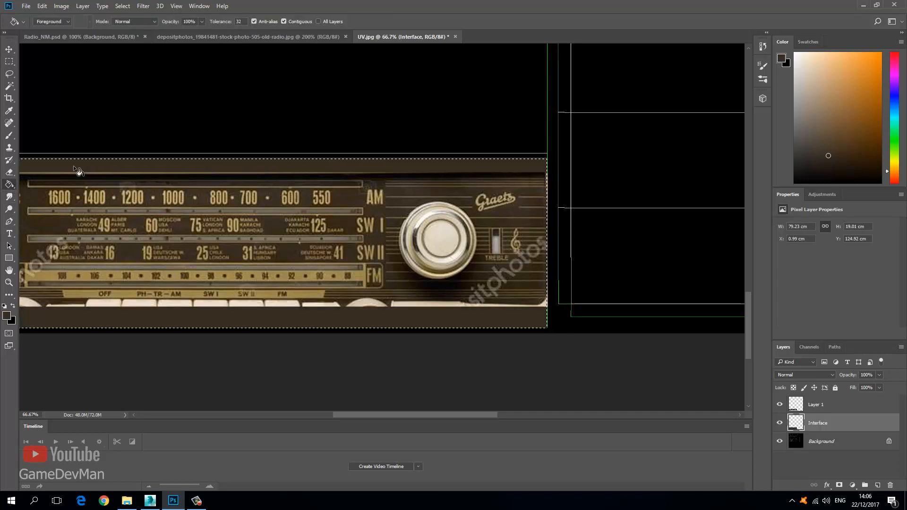
pyautogui.hotkey('ctrl', 'd')
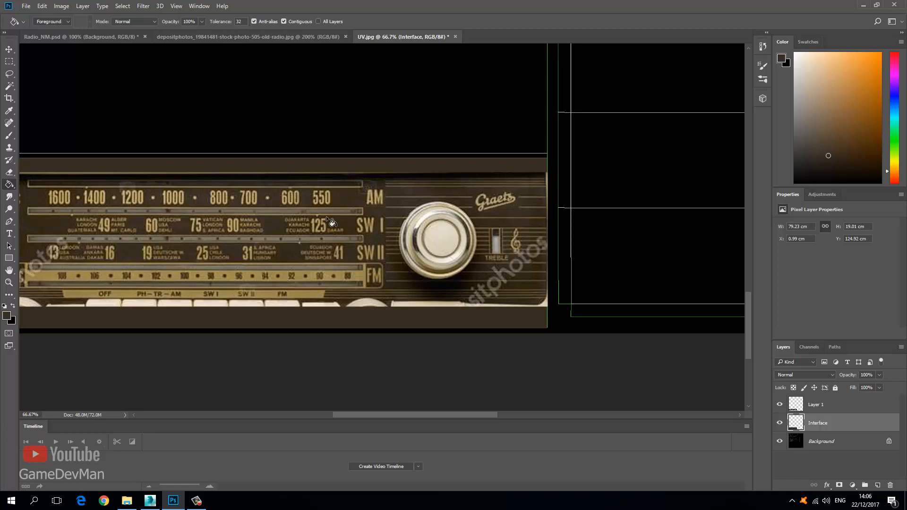
# - Examine the brown fill's edges against the UV outline at both ends of the dial panel
pyautogui.moveTo(86, 199); pyautogui.dragTo(308, 212)
pyautogui.moveTo(42, 204)
pyautogui.mouseDown()
pyautogui.moveTo(193, 213)
pyautogui.moveTo(245, 232)
pyautogui.moveTo(197, 226)
pyautogui.moveTo(239, 224)
pyautogui.mouseUp()
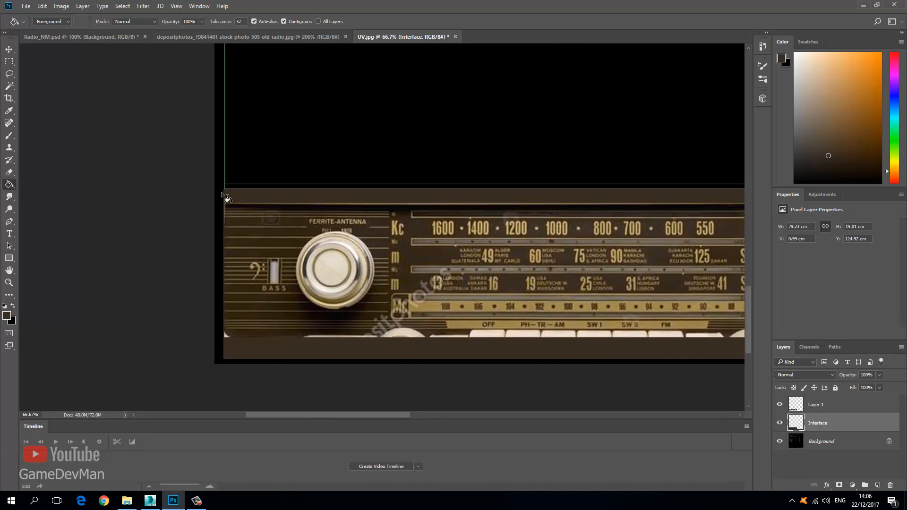
pyautogui.hotkey('ctrl', '+')
pyautogui.hotkey('ctrl', '+')
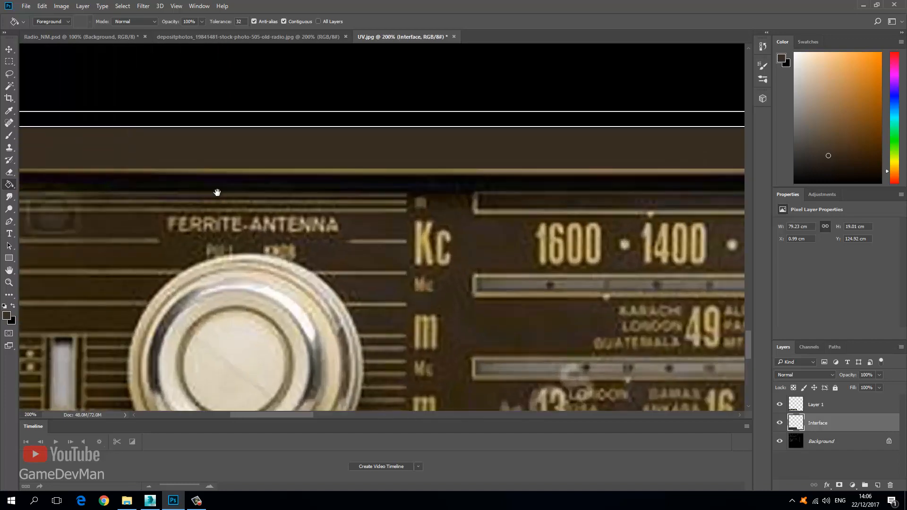
pyautogui.moveTo(422, 243); pyautogui.dragTo(104, 208)
pyautogui.moveTo(661, 253); pyautogui.dragTo(189, 246)
pyautogui.moveTo(662, 245); pyautogui.dragTo(356, 255)
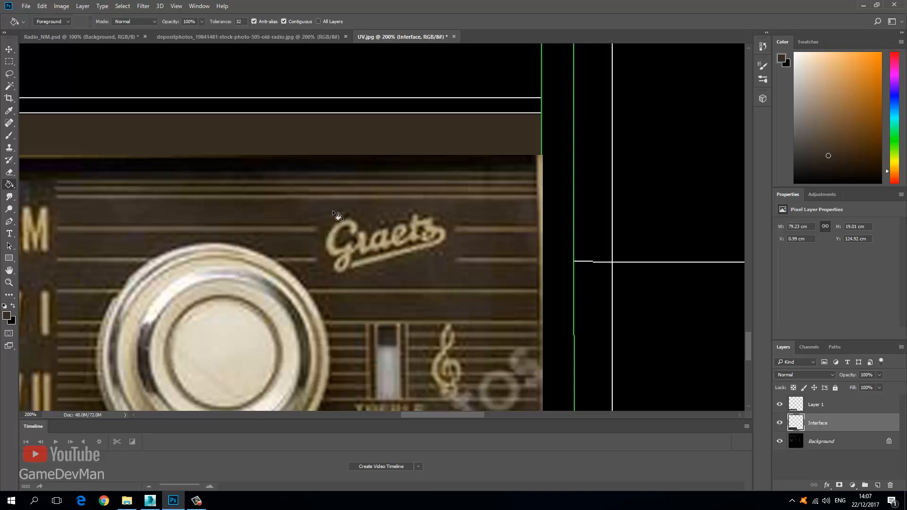
pyautogui.moveTo(323, 241); pyautogui.dragTo(539, 231)
pyautogui.moveTo(166, 255); pyautogui.dragTo(659, 242)
pyautogui.moveTo(165, 241); pyautogui.dragTo(661, 236)
pyautogui.moveTo(129, 240); pyautogui.dragTo(494, 246)
pyautogui.moveTo(383, 241); pyautogui.dragTo(584, 255)
pyautogui.moveTo(231, 219)
pyautogui.mouseDown()
pyautogui.moveTo(265, 245)
pyautogui.moveTo(245, 214)
pyautogui.mouseUp()
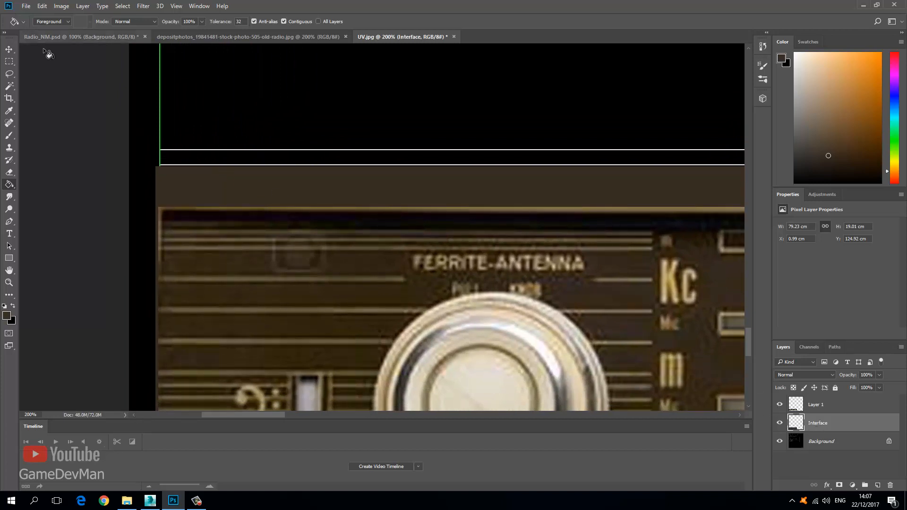
# - Transform the brown fill to 99.87% width and 100.37% height so its upper-left corner meets the UV outline
pyautogui.hotkey('ctrl', 't')
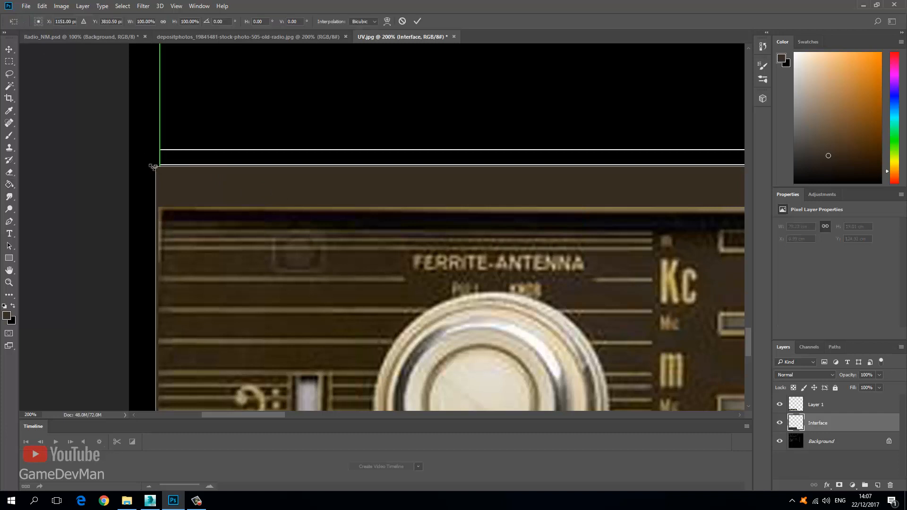
pyautogui.moveTo(153, 167); pyautogui.dragTo(155, 164)
pyautogui.press('Return')
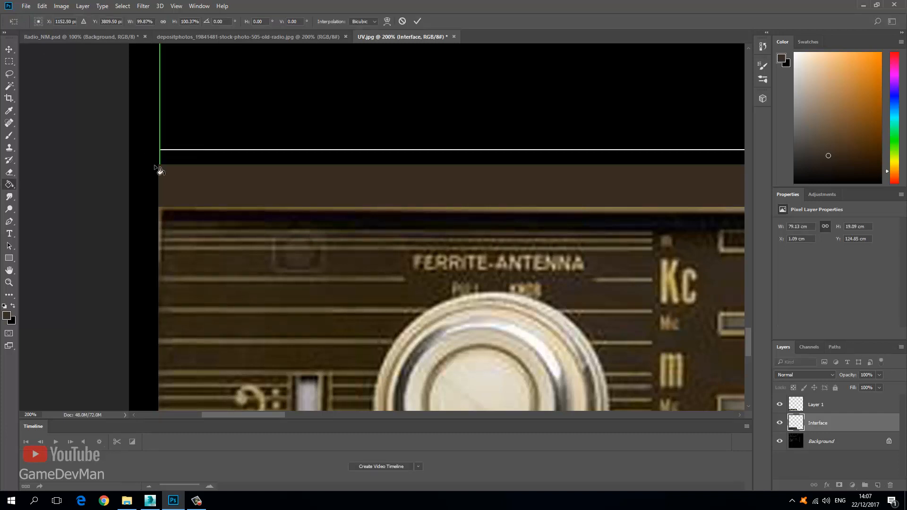
# - Sample the dull gold of a printed panel line and set up a hard round brush of 5 px at 100% hardness
pyautogui.press('g')
pyautogui.press('i')
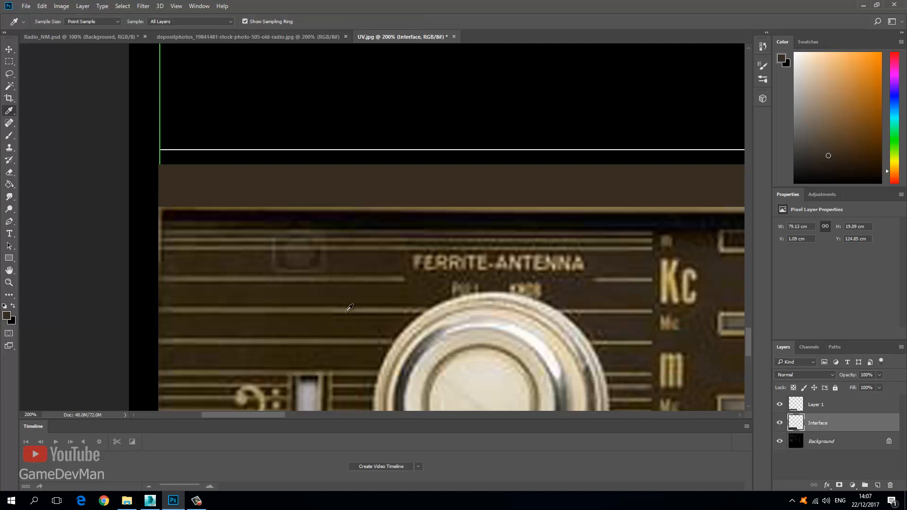
pyautogui.click(353, 306)
pyautogui.press('g')
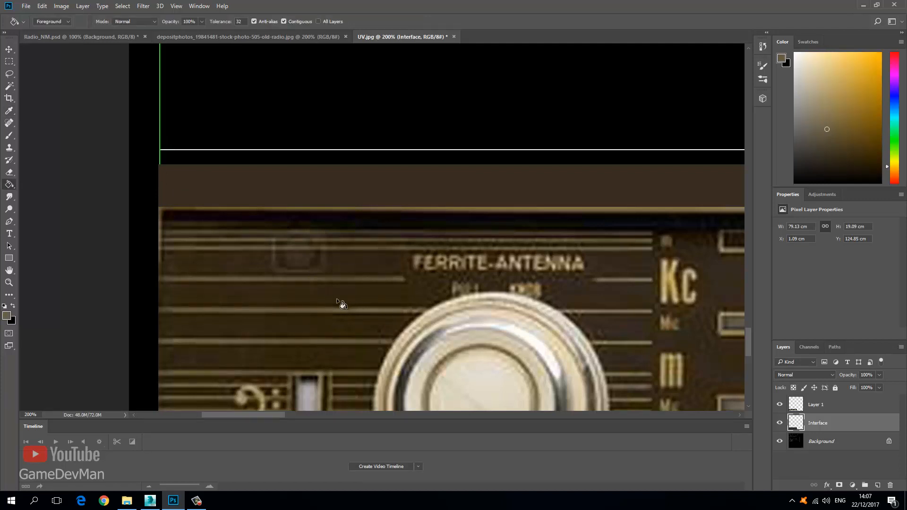
pyautogui.press('b')
pyautogui.rightClick(347, 305)
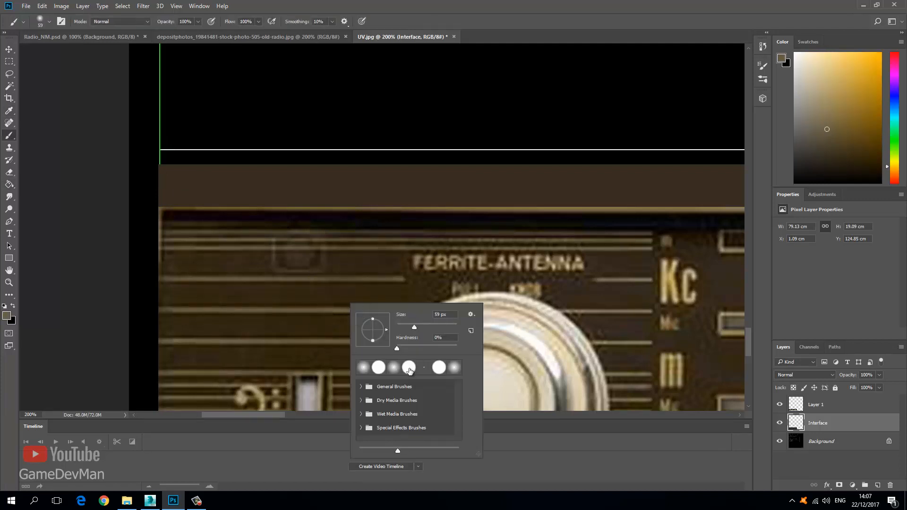
pyautogui.click(380, 367)
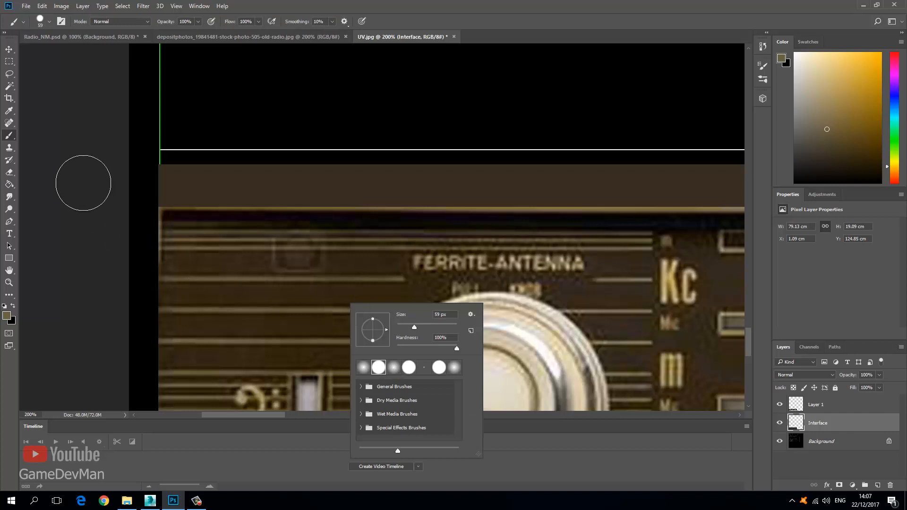
pyautogui.write('3')
pyautogui.press('Return')
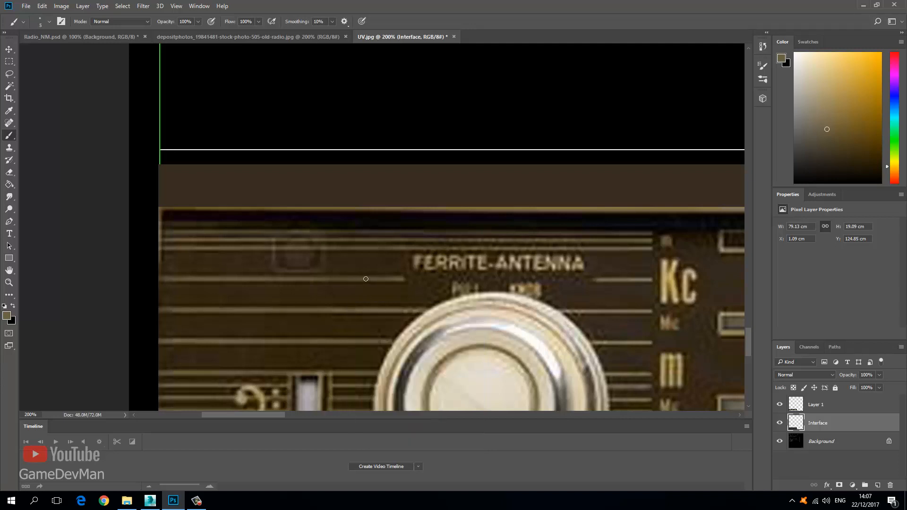
# - Add a new layer above Layer 1 and name it Lines
pyautogui.click(806, 410)
pyautogui.click(878, 484)
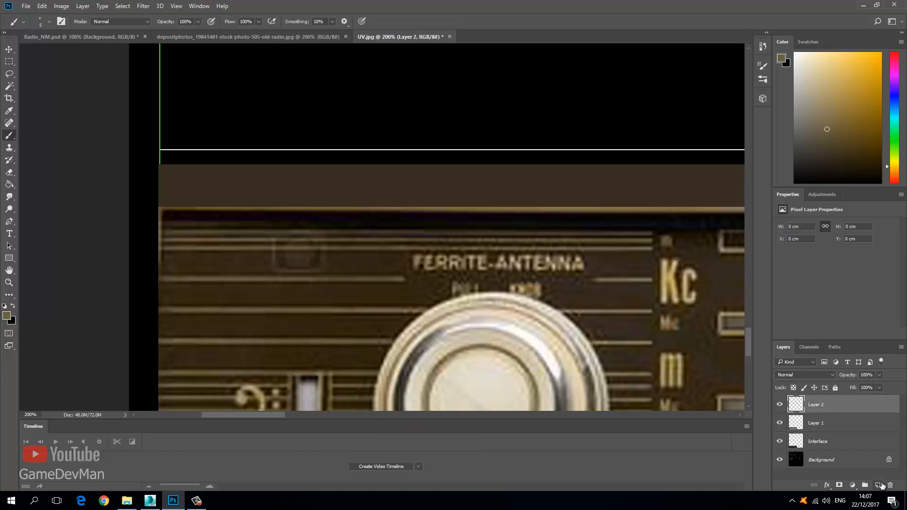
pyautogui.doubleClick(816, 404)
pyautogui.write('Lines')
pyautogui.press('Return')
# - Paint straight lines over the four uppermost printed lines, from the Kc column past the panel's left edge
pyautogui.moveTo(400, 279); pyautogui.dragTo(165, 281)
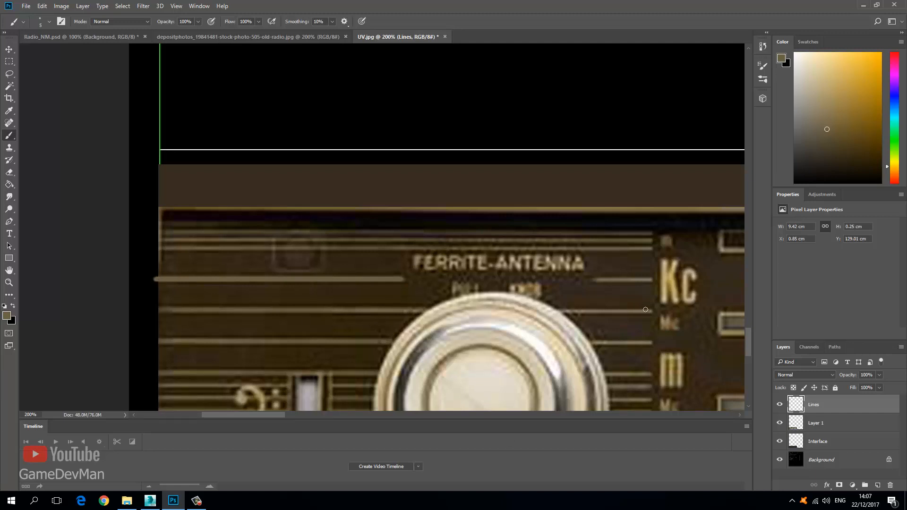
pyautogui.hotkey('ctrl', 'z')
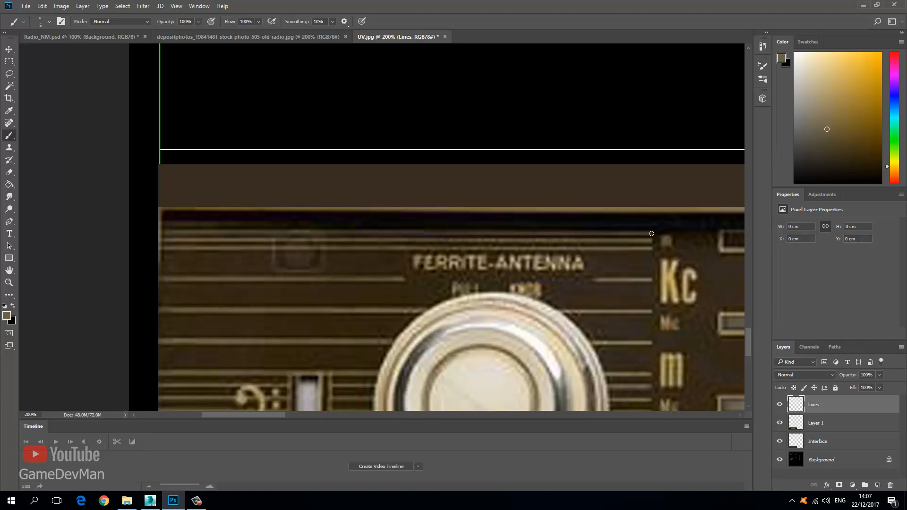
pyautogui.moveTo(651, 233); pyautogui.dragTo(143, 233)
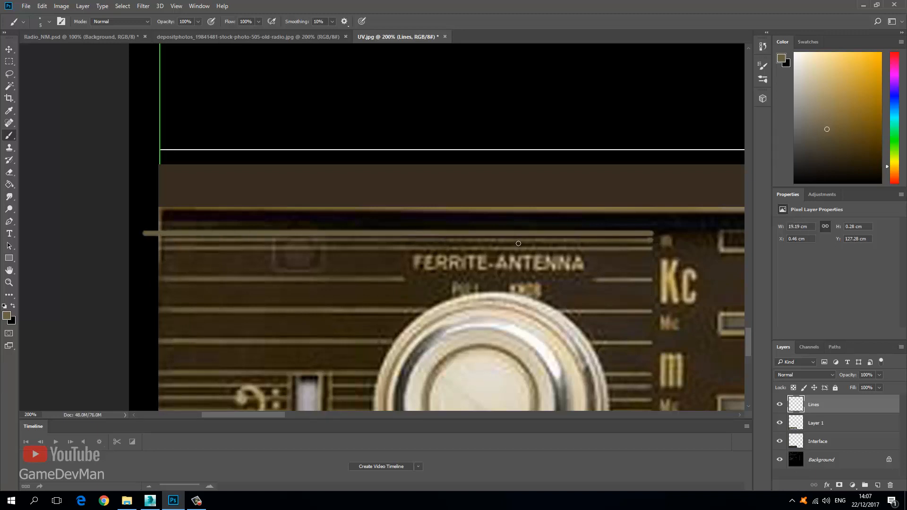
pyautogui.moveTo(519, 243); pyautogui.dragTo(142, 244)
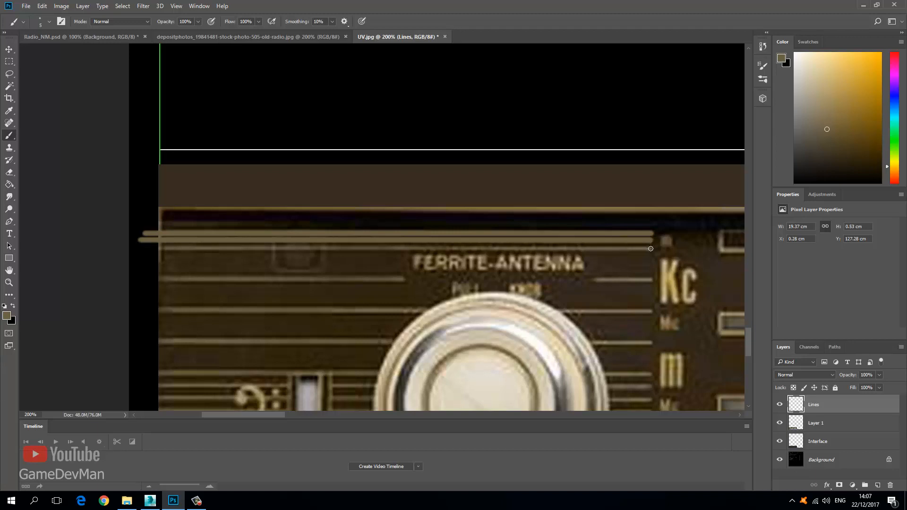
pyautogui.moveTo(652, 247); pyautogui.dragTo(137, 248)
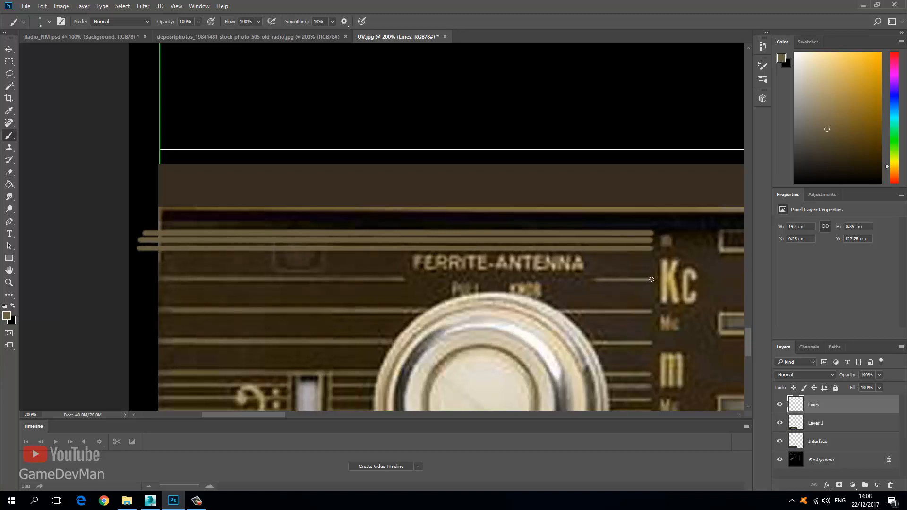
pyautogui.moveTo(652, 279); pyautogui.dragTo(152, 279)
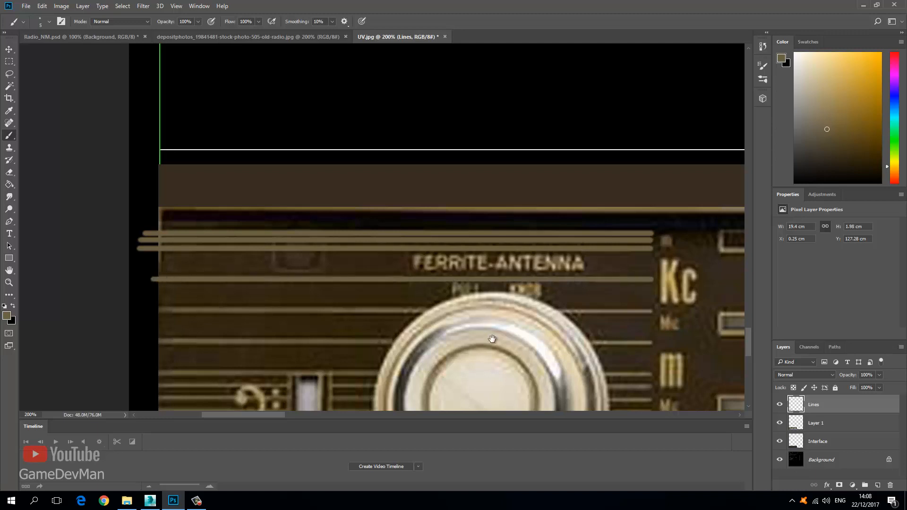
# - Paint straight lines over the two printed lines between the FERRITE-ANTENNA label and the BASS line group
pyautogui.moveTo(491, 339); pyautogui.dragTo(469, 280)
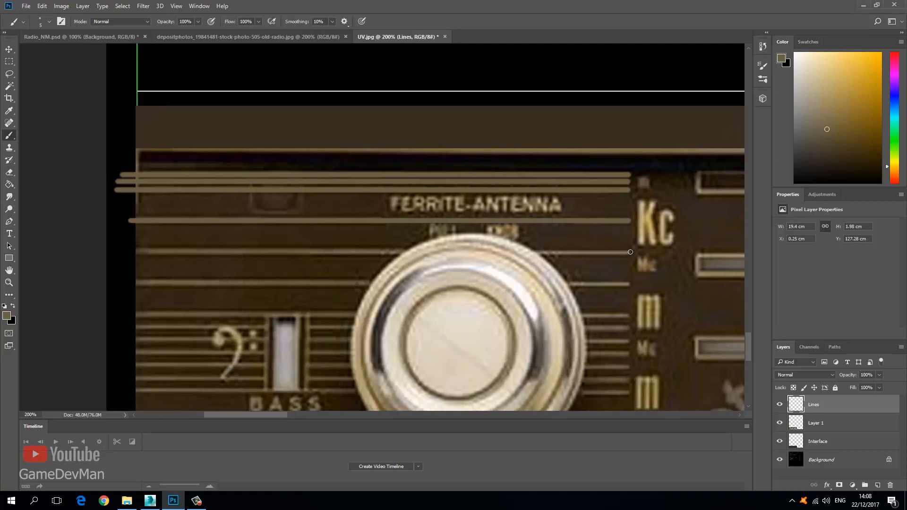
pyautogui.moveTo(630, 252); pyautogui.dragTo(125, 252)
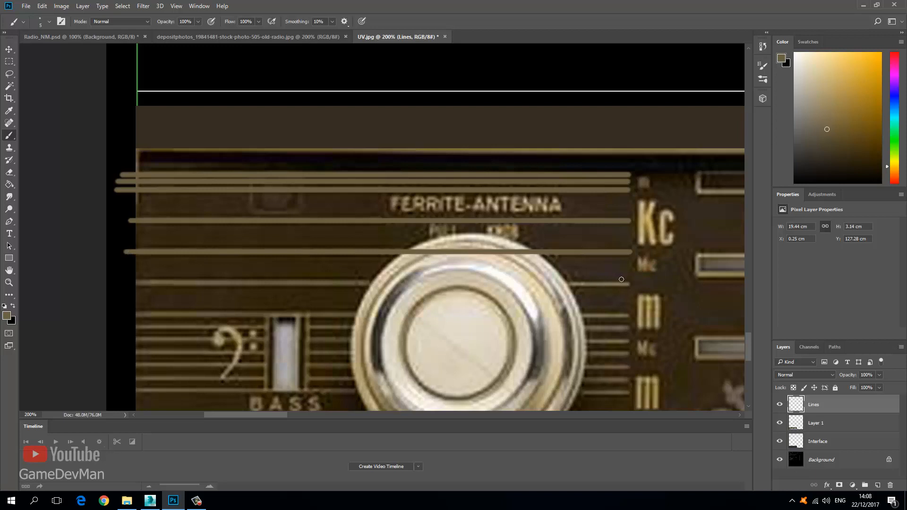
pyautogui.moveTo(628, 284); pyautogui.dragTo(129, 284)
# - Paint the upper four lines of the closely spaced group crossing the BASS slider and the knob
pyautogui.moveTo(377, 299); pyautogui.dragTo(364, 215)
pyautogui.moveTo(344, 248); pyautogui.dragTo(339, 263)
pyautogui.moveTo(609, 247); pyautogui.dragTo(99, 247)
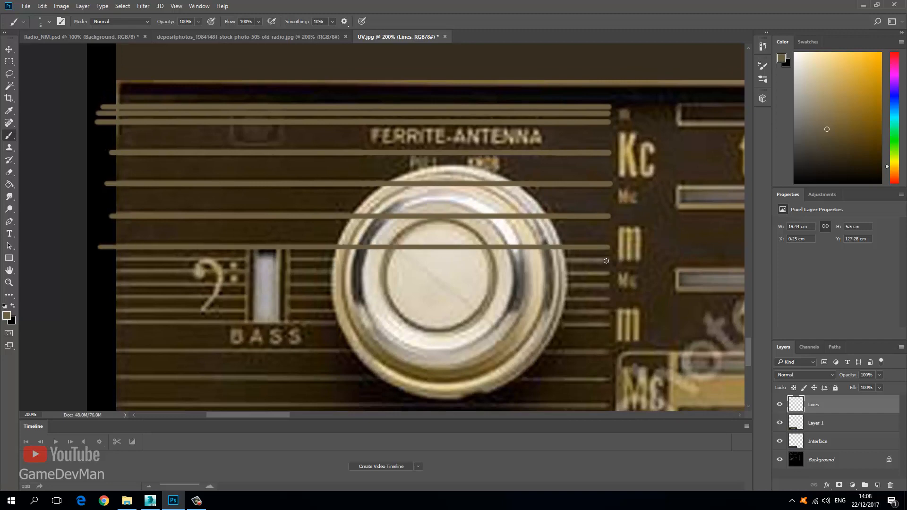
pyautogui.moveTo(606, 260); pyautogui.dragTo(93, 260)
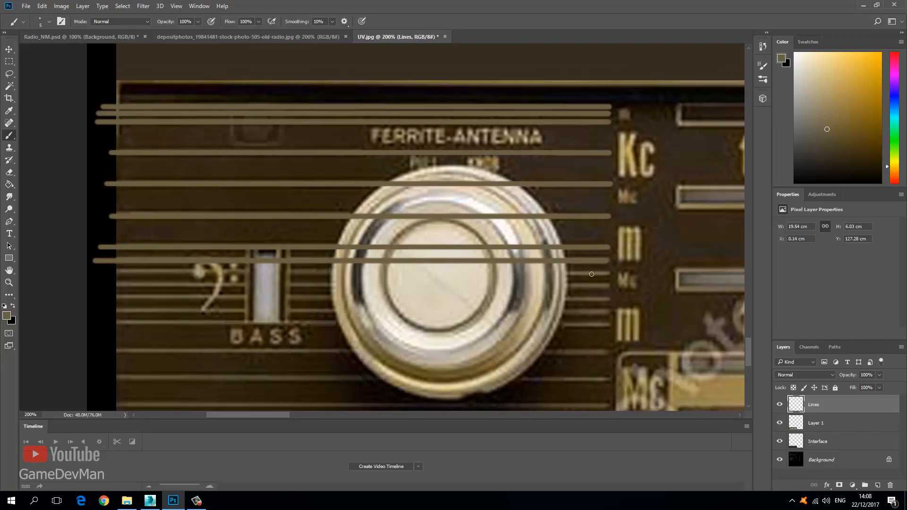
pyautogui.moveTo(607, 274); pyautogui.dragTo(92, 267)
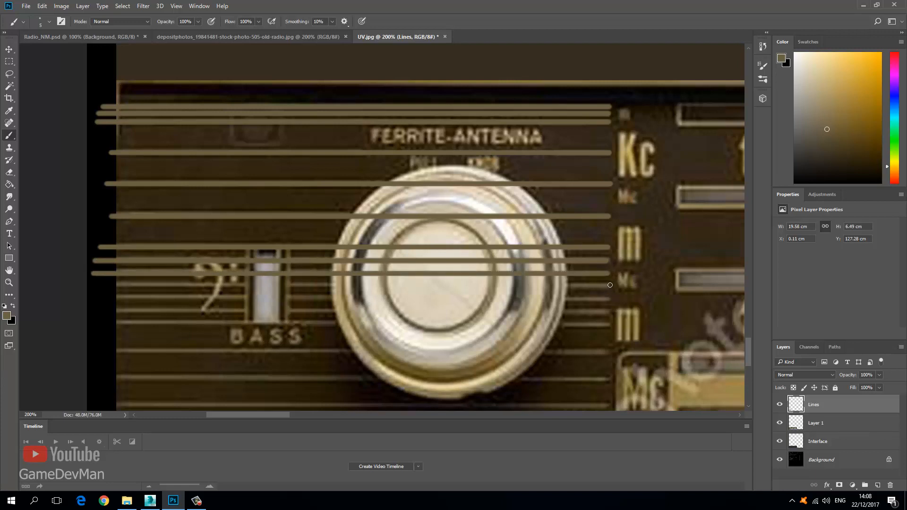
pyautogui.moveTo(610, 286); pyautogui.dragTo(107, 285)
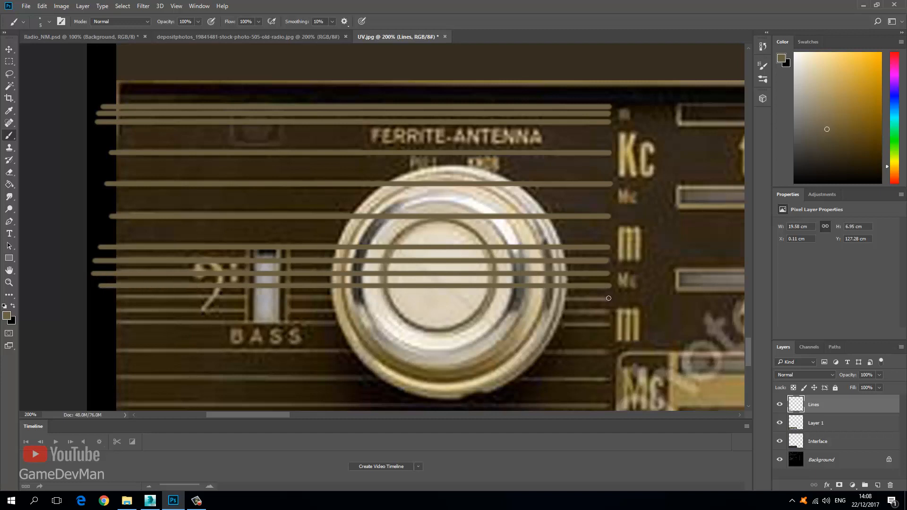
# - Paint the remaining three lines of the BASS group, redoing strokes that stray from the printed lines
pyautogui.moveTo(609, 300); pyautogui.dragTo(92, 299)
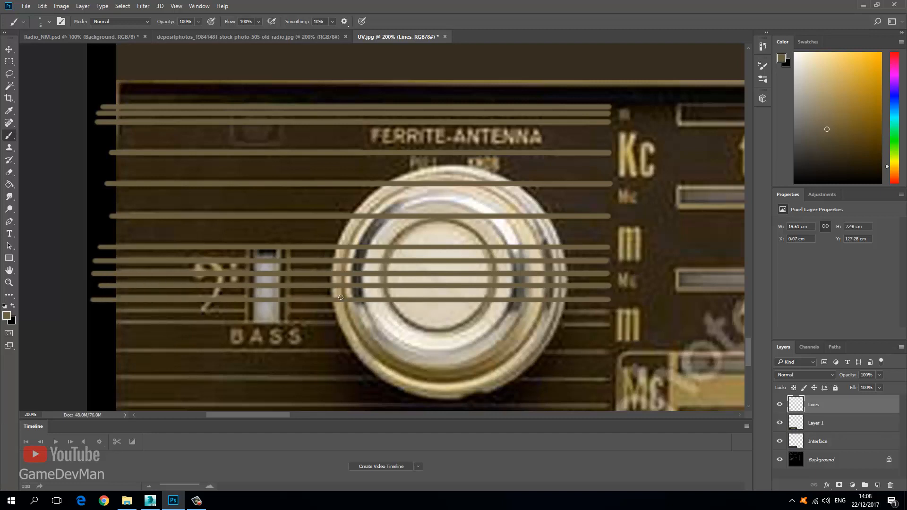
pyautogui.hotkey('ctrl', 'z')
pyautogui.moveTo(545, 296); pyautogui.dragTo(82, 298)
pyautogui.hotkey('ctrl', 'z')
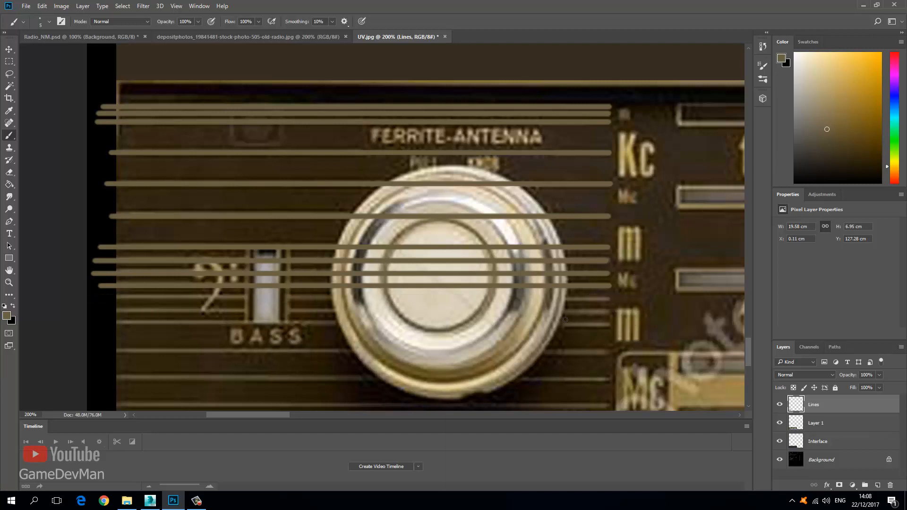
pyautogui.moveTo(609, 299); pyautogui.dragTo(101, 296)
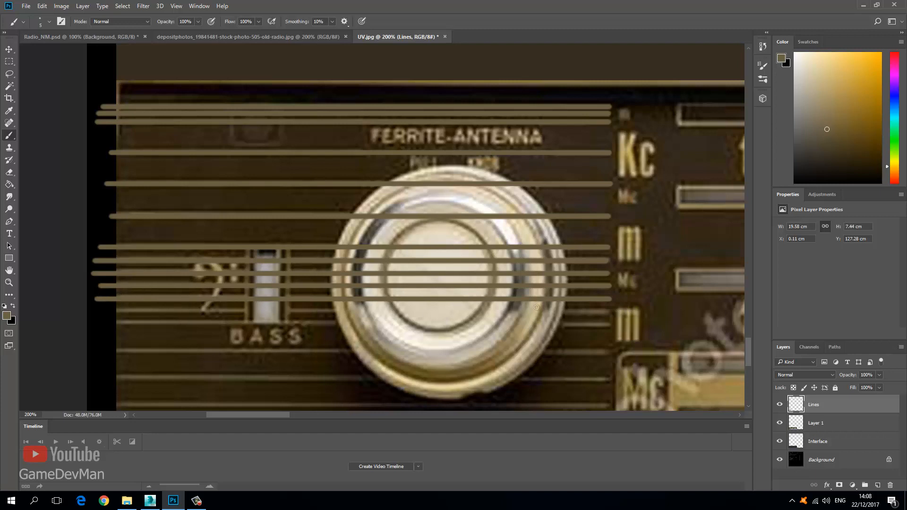
pyautogui.moveTo(608, 312); pyautogui.dragTo(90, 312)
pyautogui.moveTo(608, 325)
pyautogui.mouseDown()
pyautogui.moveTo(398, 329)
pyautogui.moveTo(107, 319)
pyautogui.mouseUp()
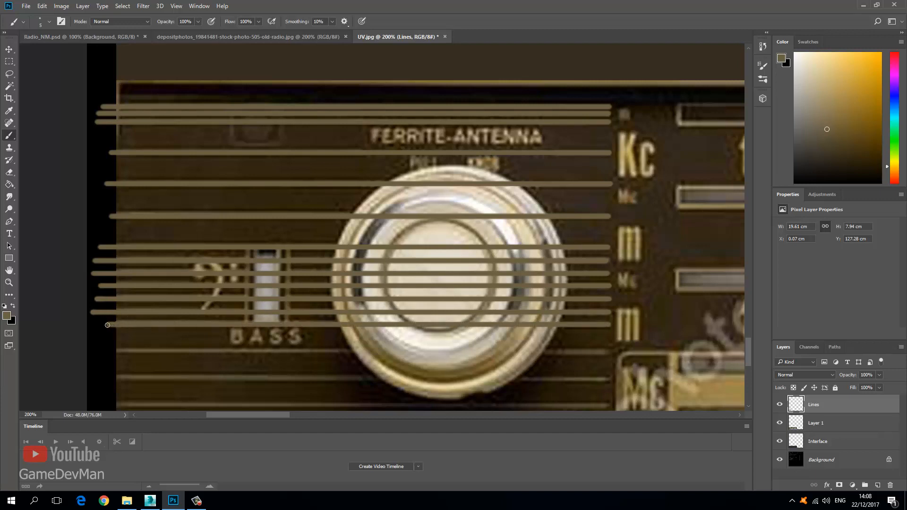
pyautogui.hotkey('ctrl', 'z')
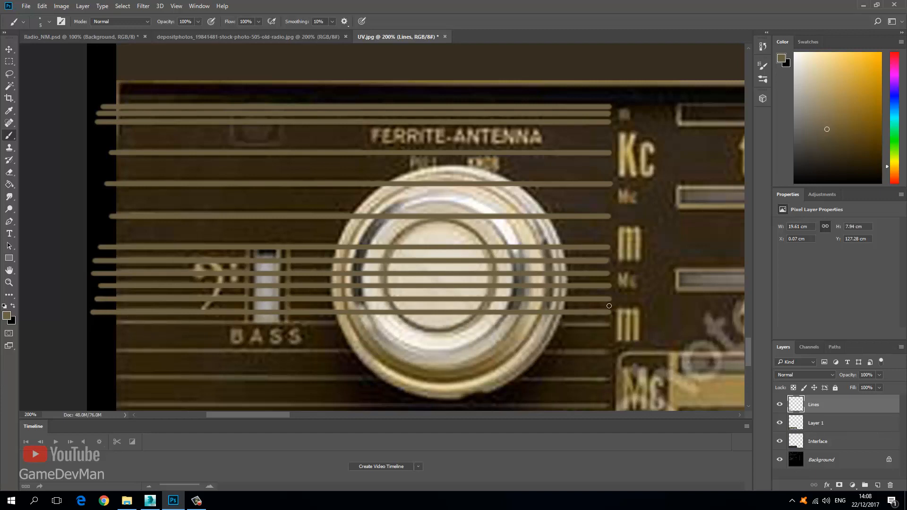
pyautogui.moveTo(610, 327); pyautogui.dragTo(91, 323)
# - Paint straight lines over the three widely spaced printed lines below the BASS label
pyautogui.scroll(-3, 541, 264)
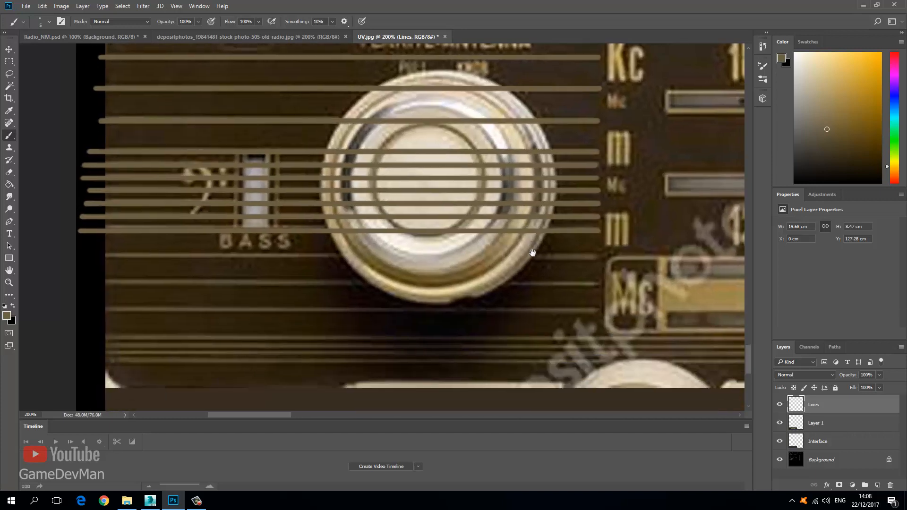
pyautogui.moveTo(597, 257); pyautogui.dragTo(73, 256)
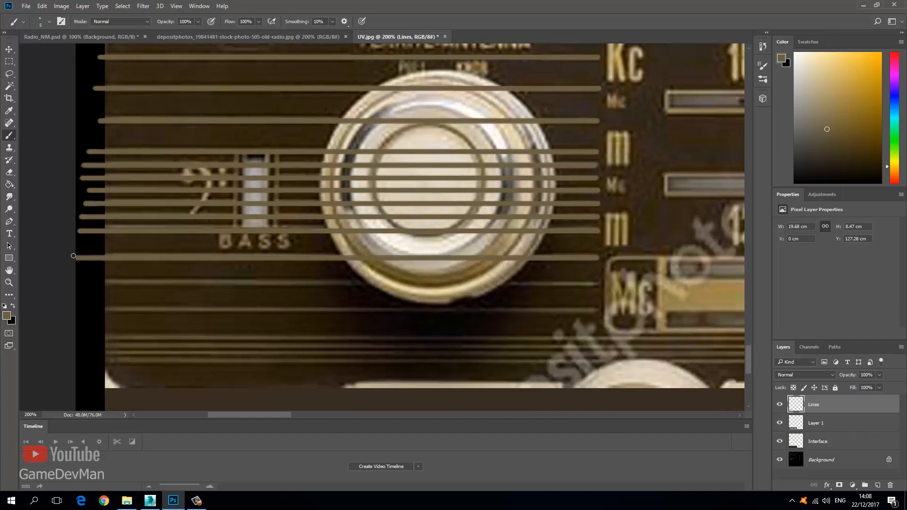
pyautogui.hotkey('ctrl', 'z')
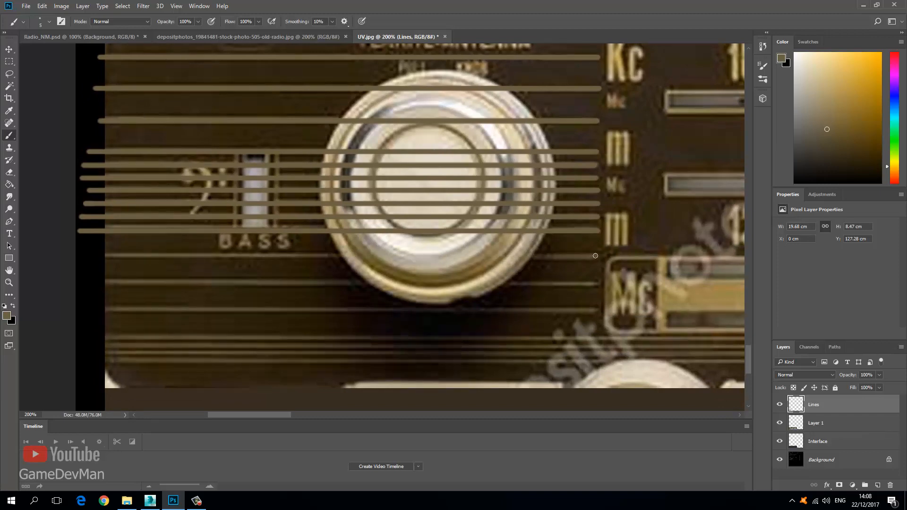
pyautogui.moveTo(595, 256); pyautogui.dragTo(93, 256)
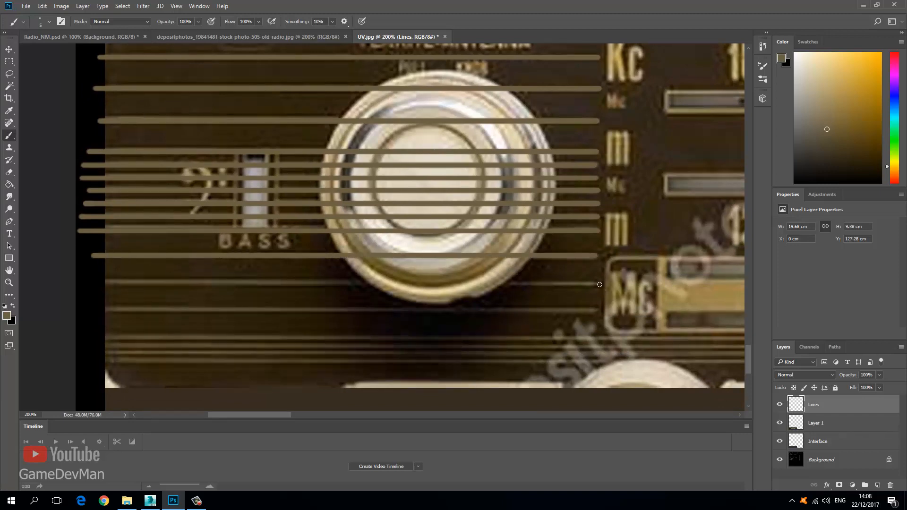
pyautogui.moveTo(590, 284)
pyautogui.mouseDown()
pyautogui.moveTo(99, 276)
pyautogui.moveTo(87, 284)
pyautogui.mouseUp()
pyautogui.moveTo(594, 310); pyautogui.dragTo(92, 299)
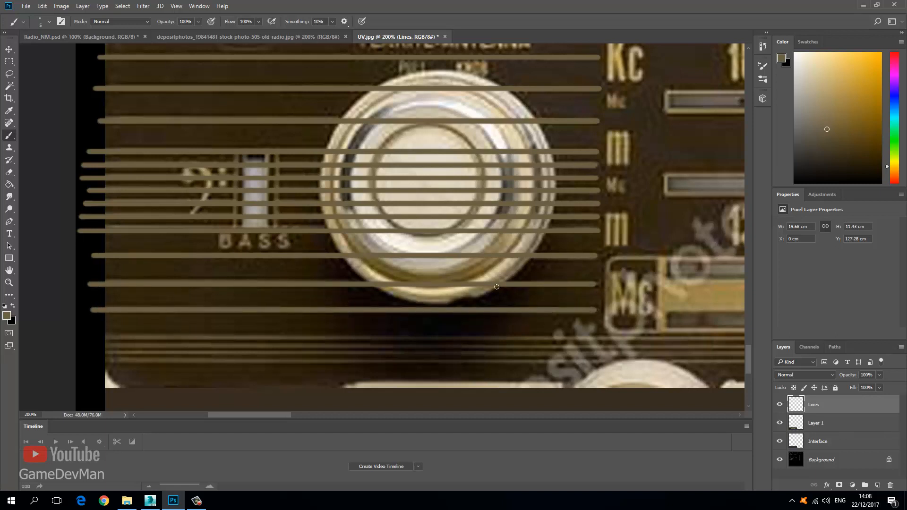
# - Select the painted line ends overhanging the panel's left edge with a rectangular marquee, delete them and deselect
pyautogui.moveTo(638, 321); pyautogui.dragTo(273, 268)
pyautogui.moveTo(409, 279); pyautogui.dragTo(188, 268)
pyautogui.moveTo(133, 236); pyautogui.dragTo(481, 282)
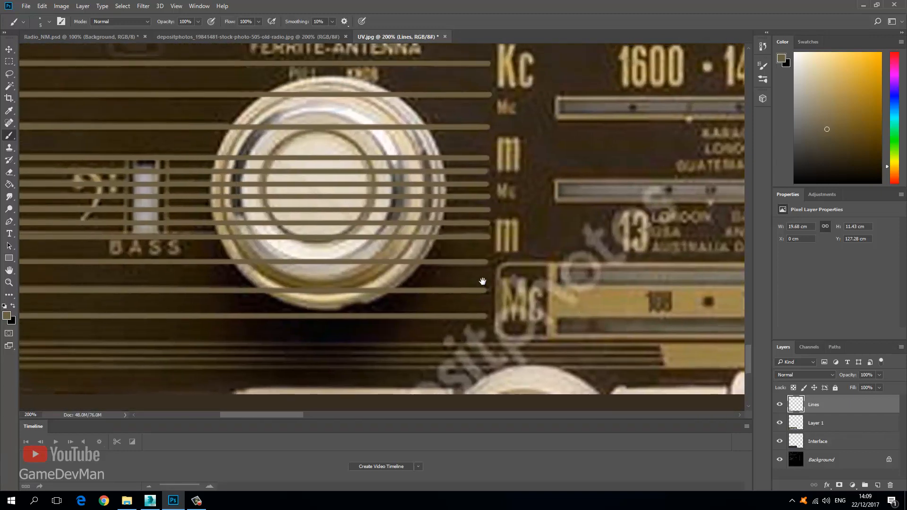
pyautogui.moveTo(455, 240); pyautogui.dragTo(483, 289)
pyautogui.click(9, 62)
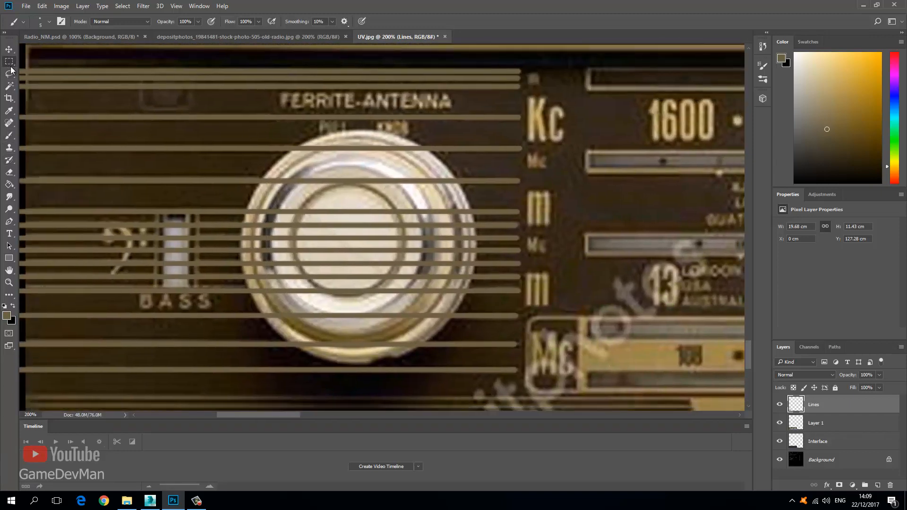
pyautogui.moveTo(159, 164); pyautogui.dragTo(325, 218)
pyautogui.moveTo(290, 137); pyautogui.dragTo(319, 367)
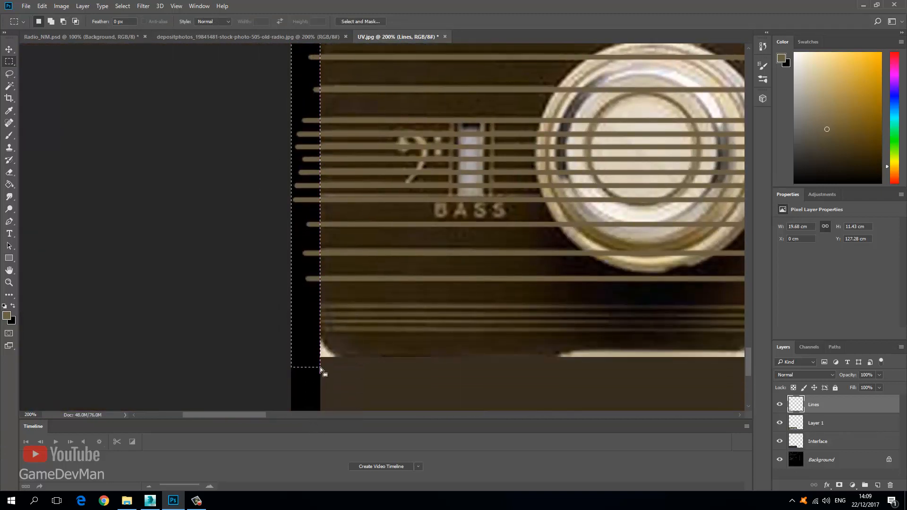
pyautogui.hotkey('ctrl', 'd')
# - Delete the rounded right ends of the painted lines beside the Kc and Mc column and clear the selection
pyautogui.moveTo(516, 247); pyautogui.dragTo(264, 285)
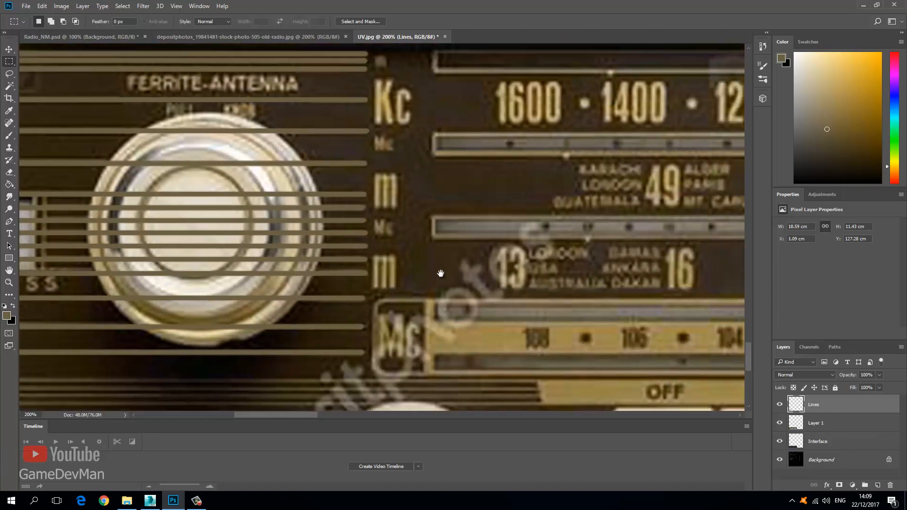
pyautogui.moveTo(416, 201); pyautogui.dragTo(425, 233)
pyautogui.moveTo(417, 80); pyautogui.dragTo(367, 333)
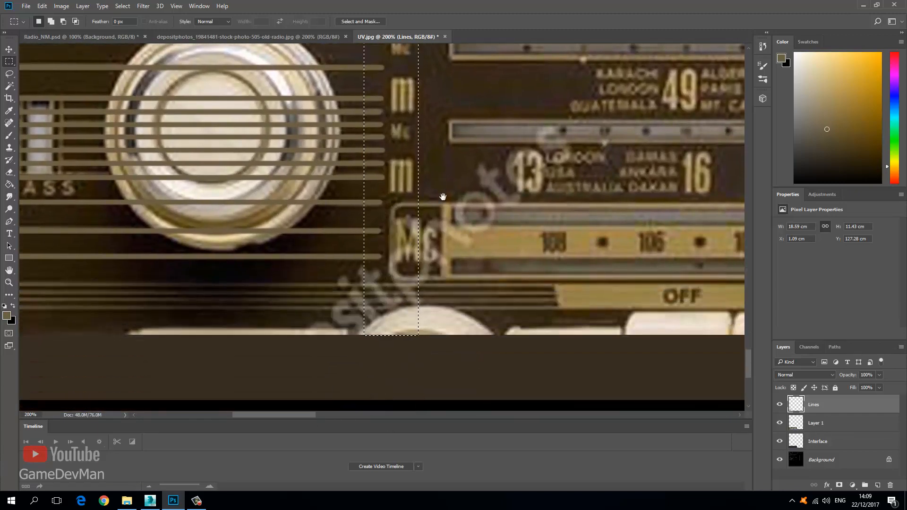
pyautogui.moveTo(442, 197); pyautogui.dragTo(444, 260)
pyautogui.press('Delete')
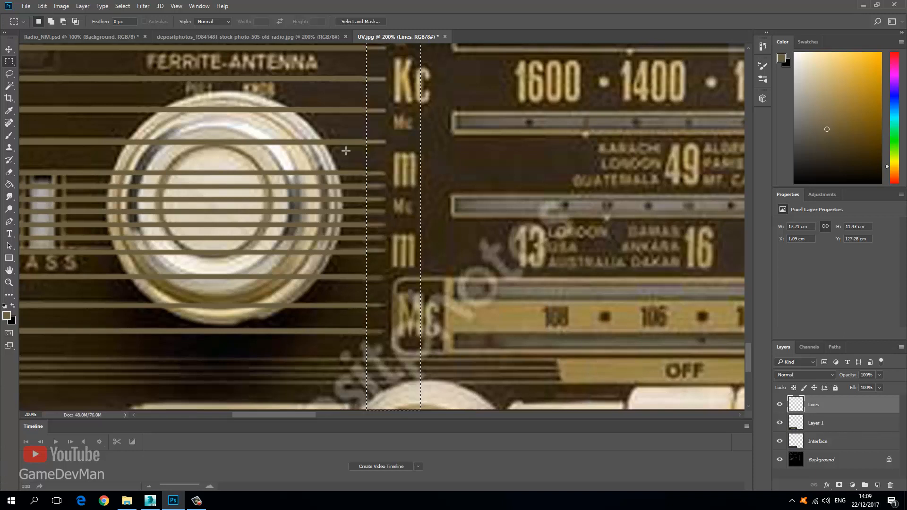
pyautogui.hotkey('ctrl', 'd')
# - Select a thin vertical strip near the lines' right ends and stretch it horizontally to the ends of the printed lines
pyautogui.moveTo(386, 137); pyautogui.dragTo(395, 192)
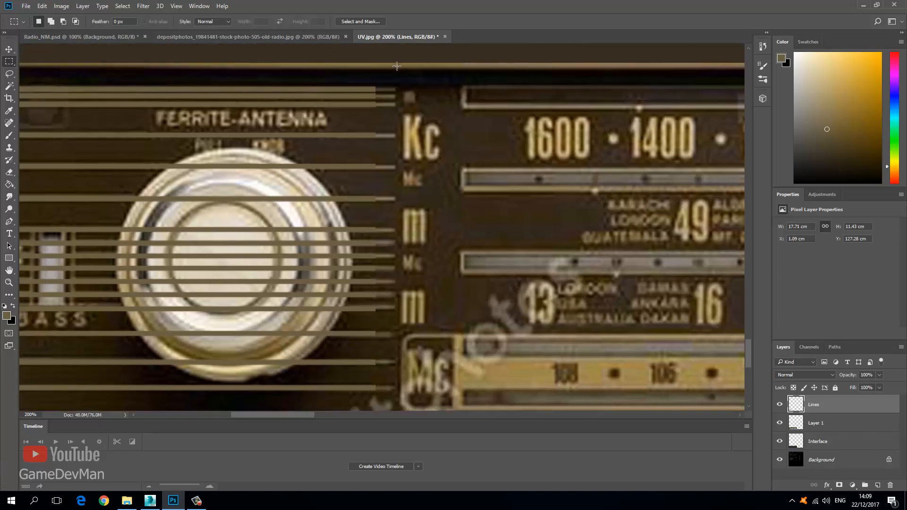
pyautogui.moveTo(374, 63); pyautogui.dragTo(396, 392)
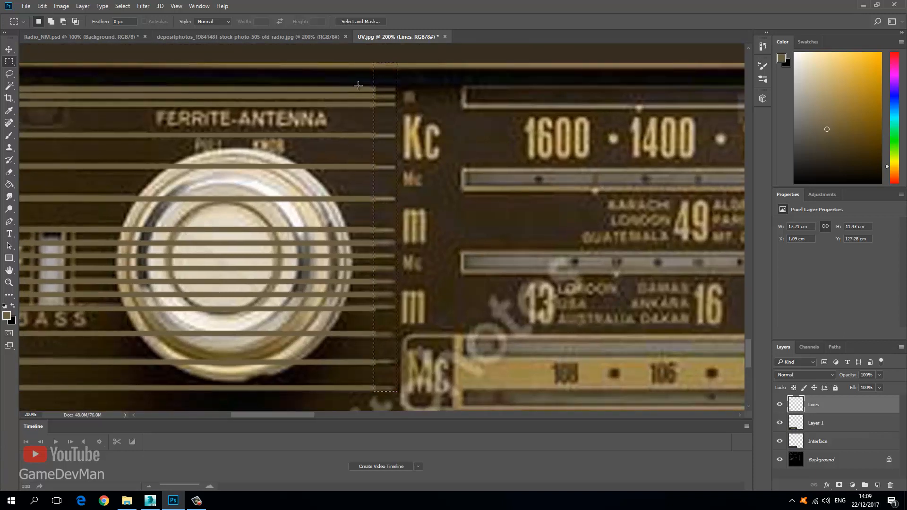
pyautogui.moveTo(359, 82); pyautogui.dragTo(363, 405)
pyautogui.hotkey('ctrl', 't')
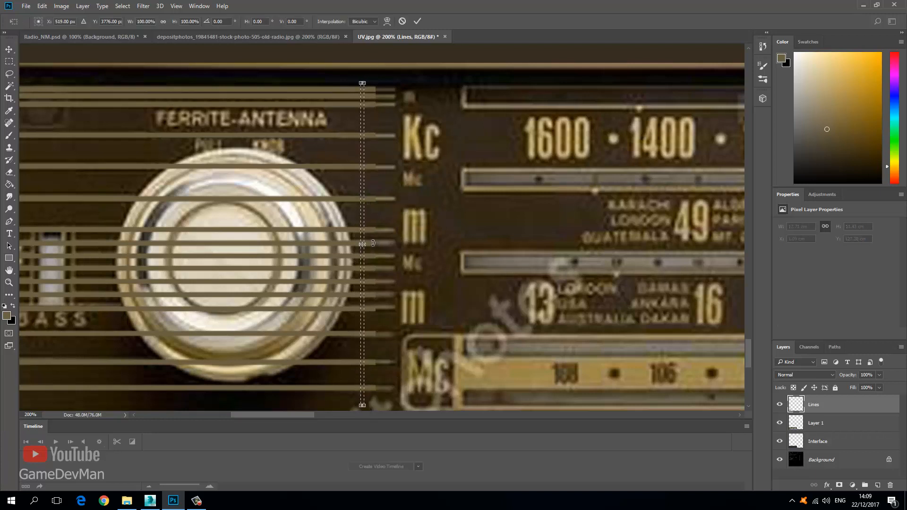
pyautogui.moveTo(363, 245); pyautogui.dragTo(401, 243)
pyautogui.press('Return')
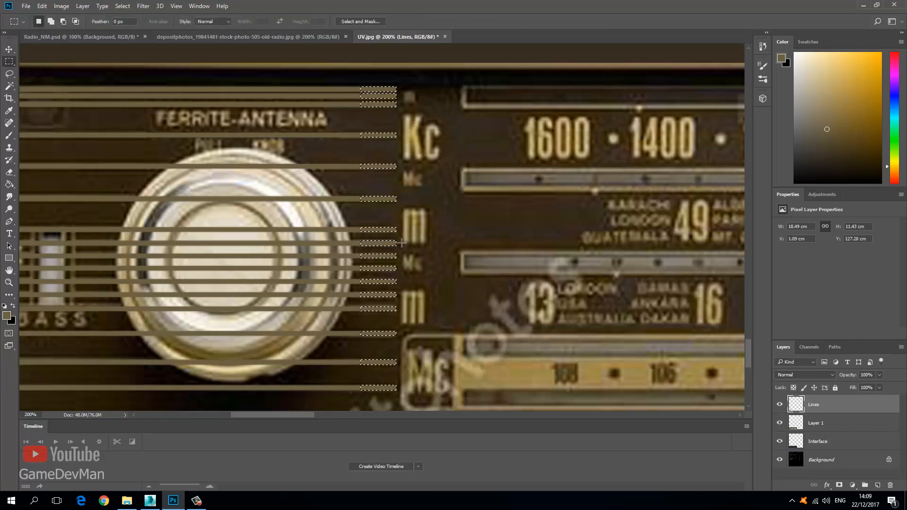
pyautogui.hotkey('ctrl', 'd')
# - Hide Layer 1 and save the texture in Targa format over the existing Diffuse.tga in the Textures folder, accepting the Targa options
pyautogui.click(778, 422)
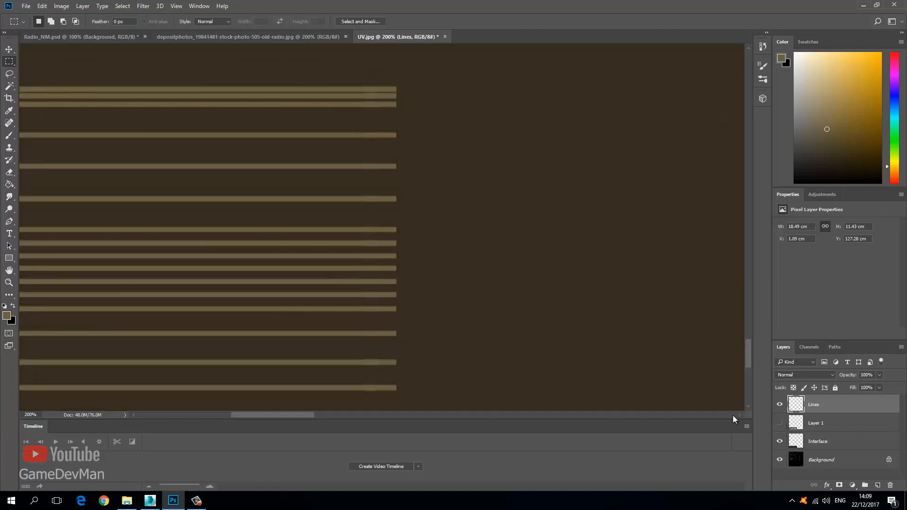
pyautogui.hotkey('ctrl', '-')
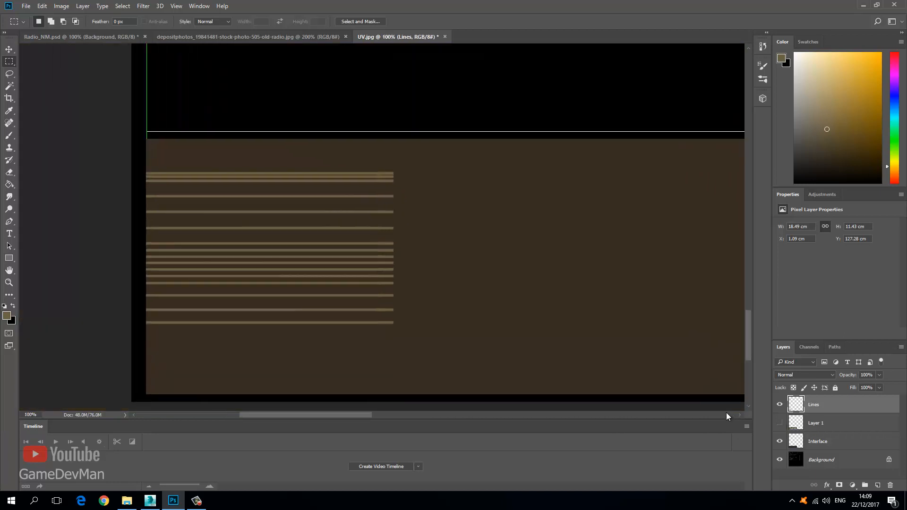
pyautogui.click(26, 6)
pyautogui.click(47, 112)
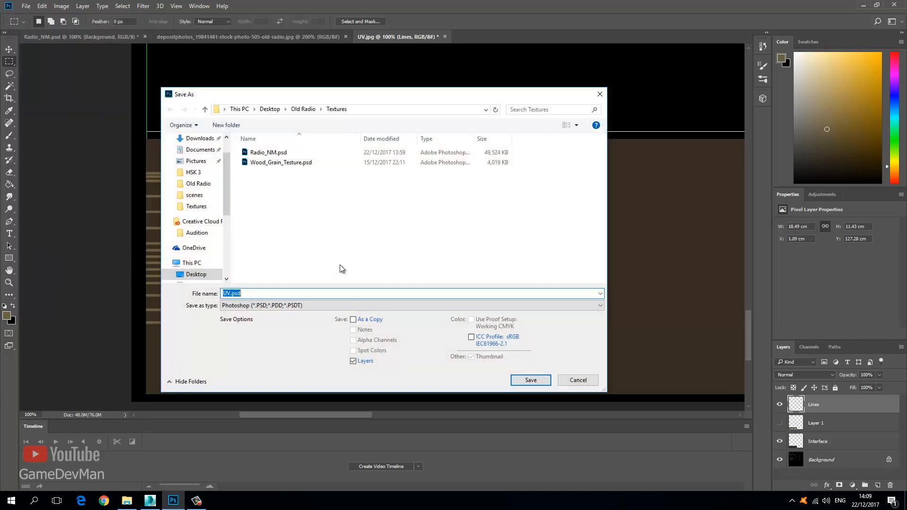
pyautogui.click(308, 306)
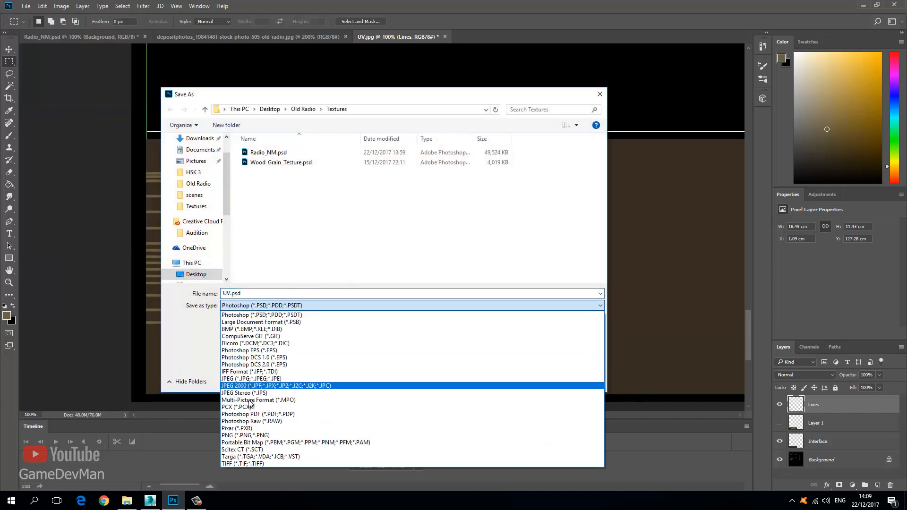
pyautogui.click(243, 456)
pyautogui.click(269, 152)
pyautogui.doubleClick(268, 153)
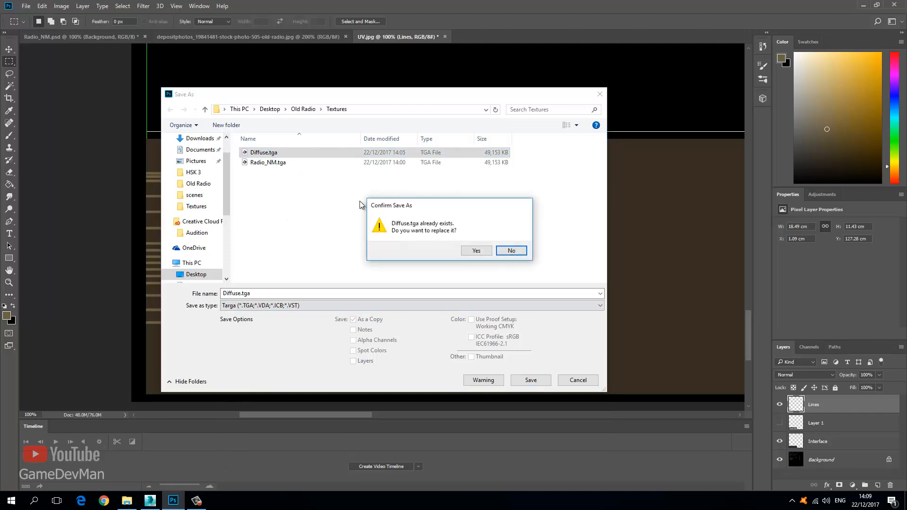
pyautogui.click(472, 250)
pyautogui.click(479, 166)
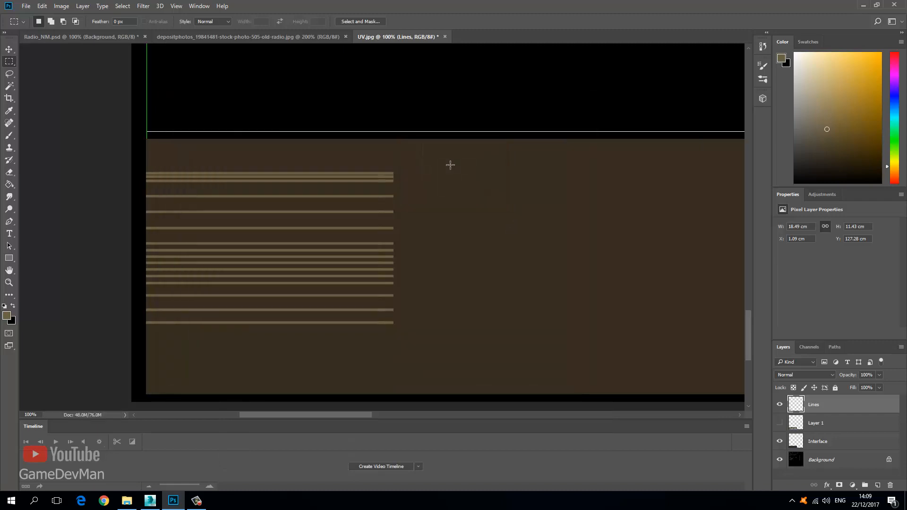
# - Switch to 3ds Max, examine the updated diffuse texture on the radio's front from different views, and return to Photoshop
pyautogui.hotkey('alt', 'Tab')
pyautogui.moveTo(303, 226); pyautogui.dragTo(363, 222)
pyautogui.scroll(4, 312, 205)
pyautogui.scroll(-10, 347, 208)
pyautogui.scroll(5, 366, 216)
pyautogui.hotkey('alt', 'Tab')
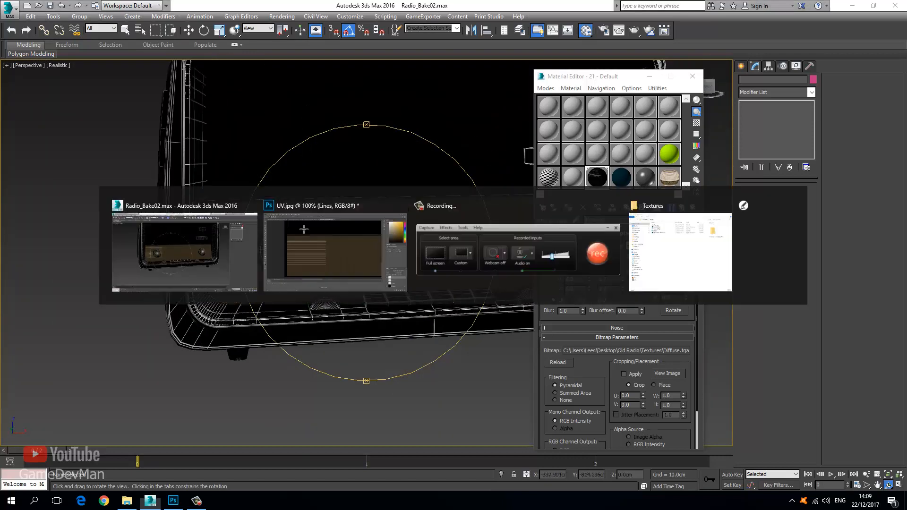
# - Show Layer 1 again and switch to the Brush tool at the closely spaced printed lines beneath the Mc scale
pyautogui.click(779, 422)
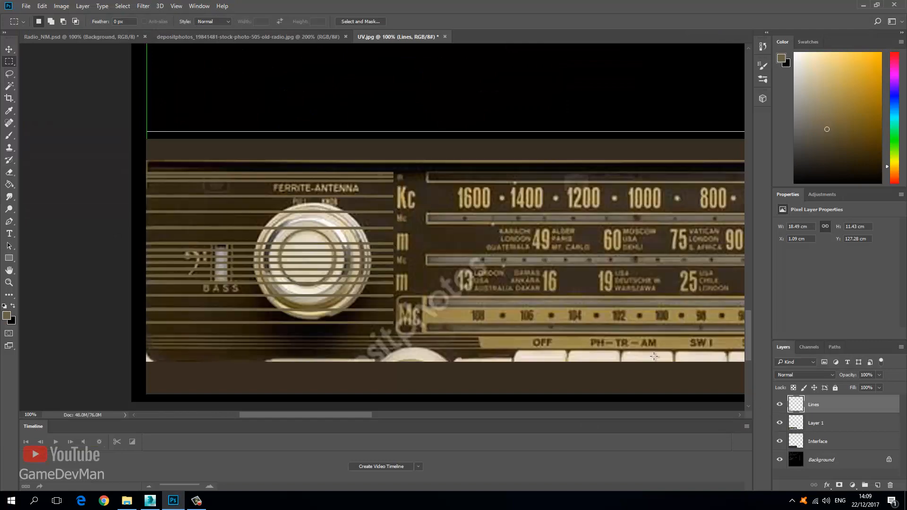
pyautogui.moveTo(465, 293); pyautogui.dragTo(446, 222)
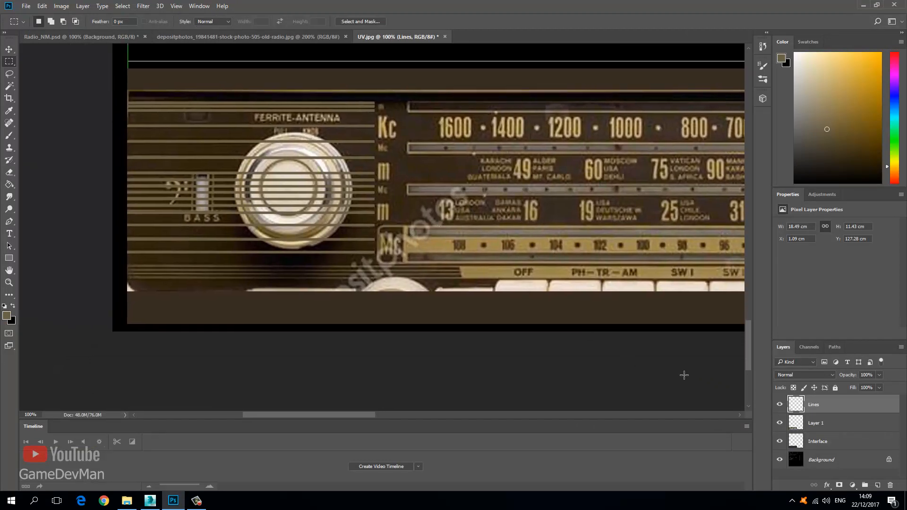
pyautogui.hotkey('ctrl', '+')
pyautogui.hotkey('ctrl', '+')
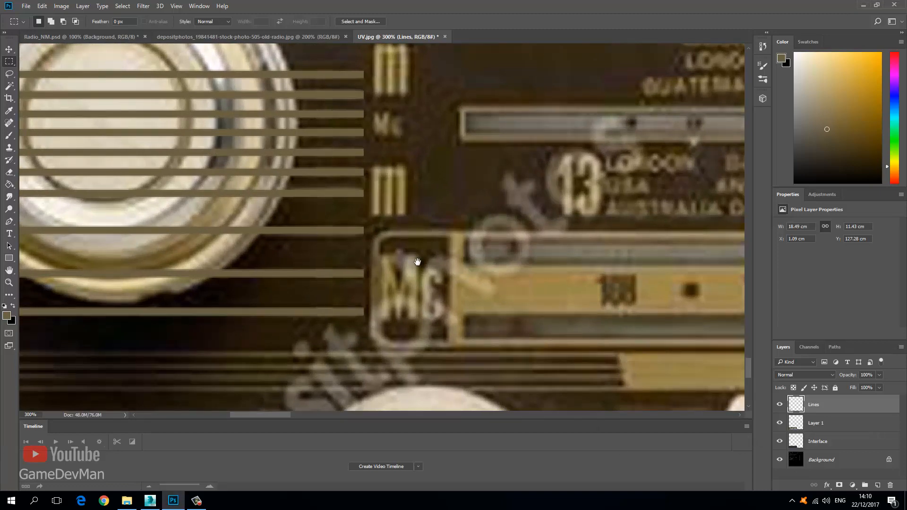
pyautogui.moveTo(546, 377); pyautogui.dragTo(465, 283)
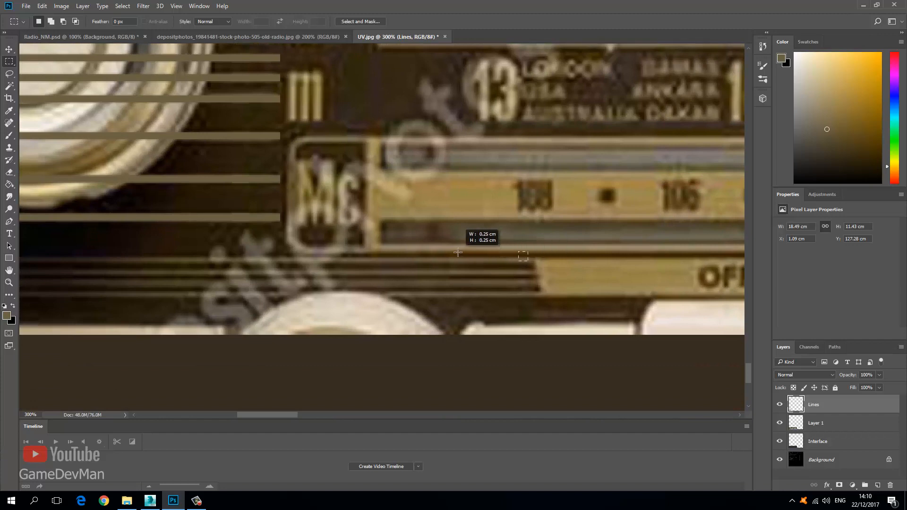
pyautogui.press('b')
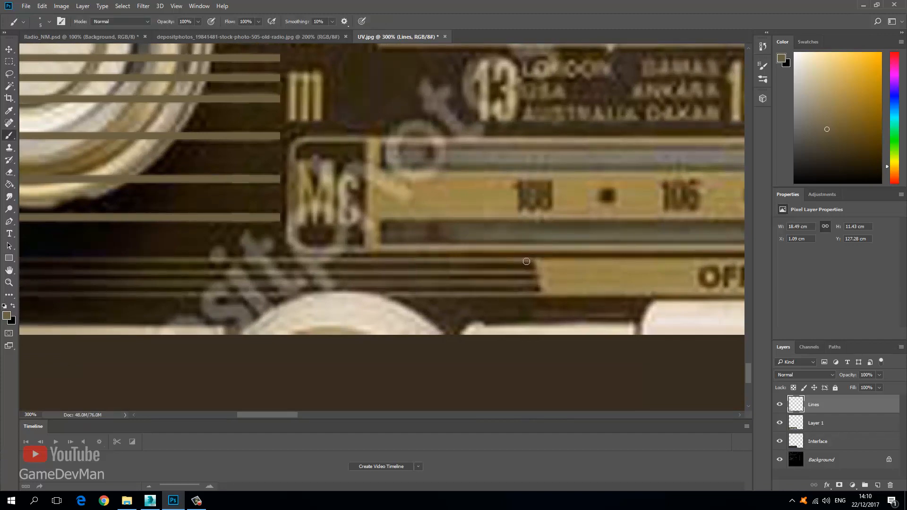
# - Try to paint over the closely spaced bottom lines with the 5 px brush, and undo the strokes
pyautogui.moveTo(587, 263); pyautogui.dragTo(312, 236)
pyautogui.moveTo(500, 283); pyautogui.dragTo(520, 274)
pyautogui.moveTo(189, 231); pyautogui.dragTo(449, 260)
pyautogui.moveTo(338, 248); pyautogui.dragTo(477, 258)
pyautogui.moveTo(356, 246)
pyautogui.mouseDown()
pyautogui.moveTo(472, 252)
pyautogui.moveTo(190, 235)
pyautogui.mouseUp()
pyautogui.moveTo(488, 255); pyautogui.dragTo(373, 249)
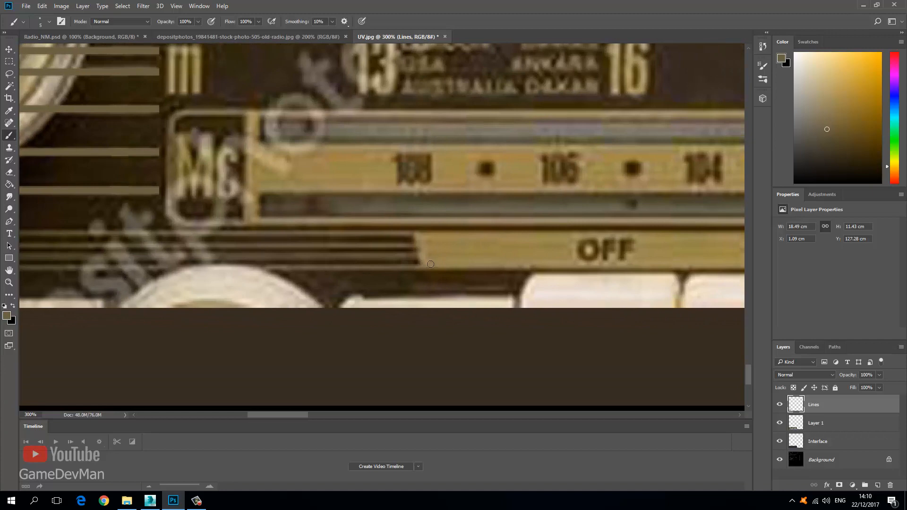
pyautogui.moveTo(429, 266)
pyautogui.mouseDown()
pyautogui.moveTo(163, 262)
pyautogui.moveTo(23, 250)
pyautogui.moveTo(1, 234)
pyautogui.mouseUp()
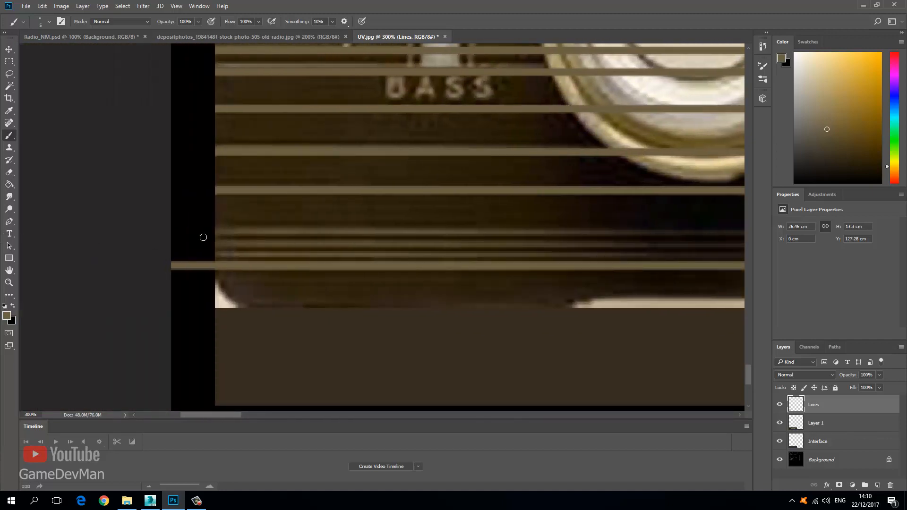
pyautogui.moveTo(215, 256)
pyautogui.mouseDown()
pyautogui.moveTo(472, 259)
pyautogui.moveTo(797, 281)
pyautogui.mouseUp()
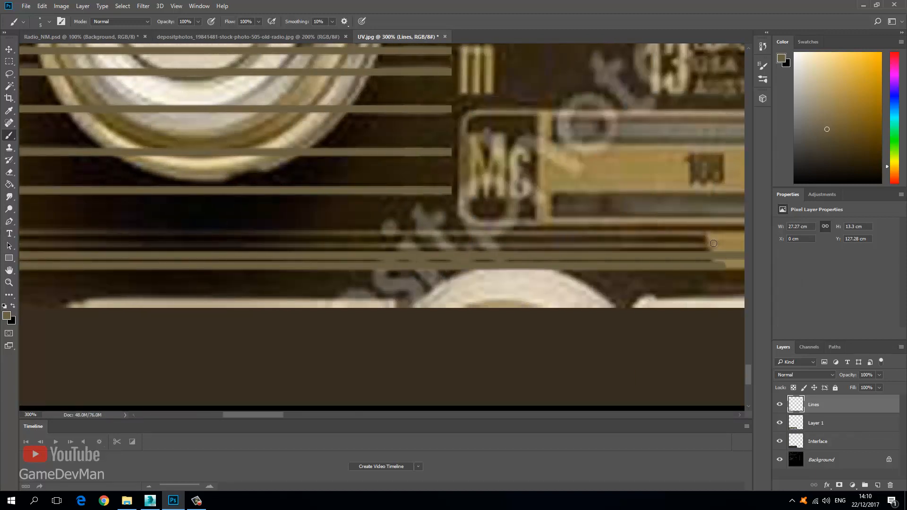
pyautogui.moveTo(710, 243)
pyautogui.mouseDown()
pyautogui.moveTo(6, 238)
pyautogui.moveTo(111, 231)
pyautogui.mouseUp()
pyautogui.moveTo(569, 263)
pyautogui.mouseDown()
pyautogui.moveTo(512, 265)
pyautogui.moveTo(559, 277)
pyautogui.moveTo(502, 268)
pyautogui.mouseUp()
pyautogui.hotkey('ctrl', 'alt', 'z')
pyautogui.hotkey('ctrl', 'alt', 'z')
pyautogui.hotkey('ctrl', 'alt', 'z')
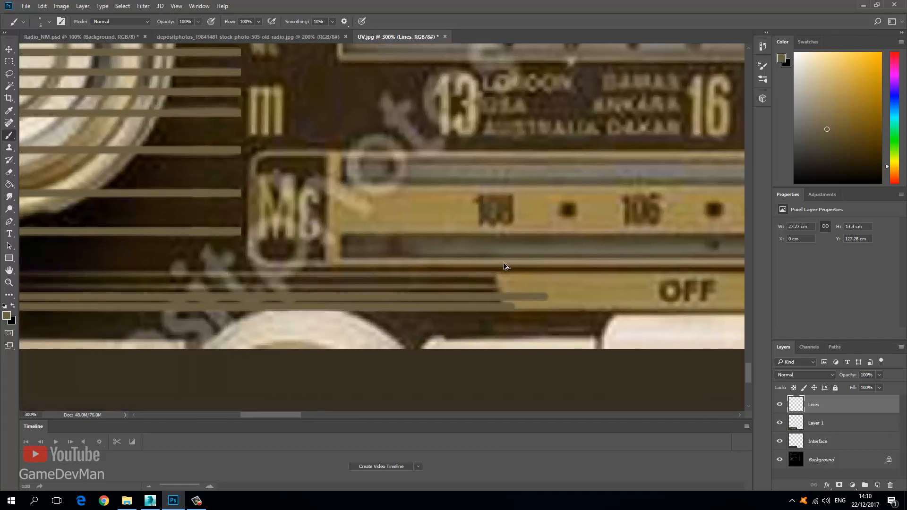
# - Set the brush size to 3 px and paint straight lines over the four closely spaced printed lines at the dial panel's lower edge
pyautogui.rightClick(501, 292)
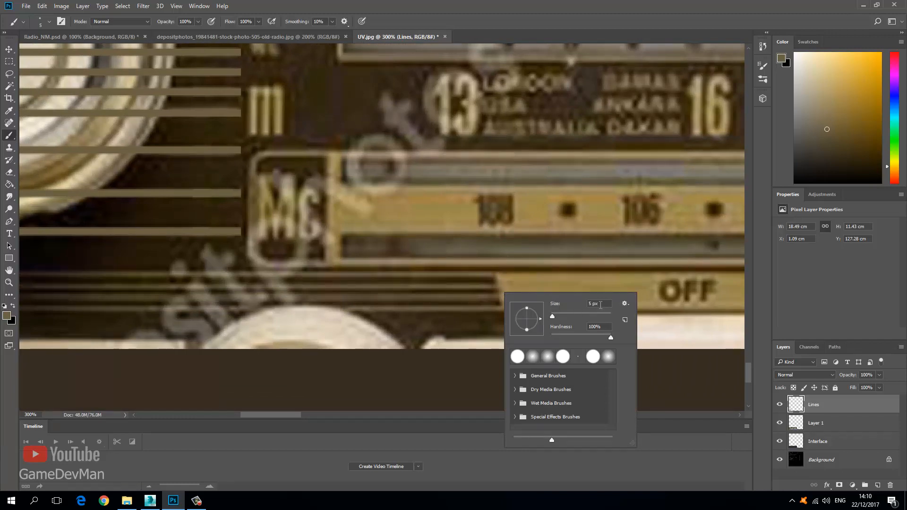
pyautogui.write('3')
pyautogui.moveTo(501, 274); pyautogui.dragTo(1, 238)
pyautogui.press('t')
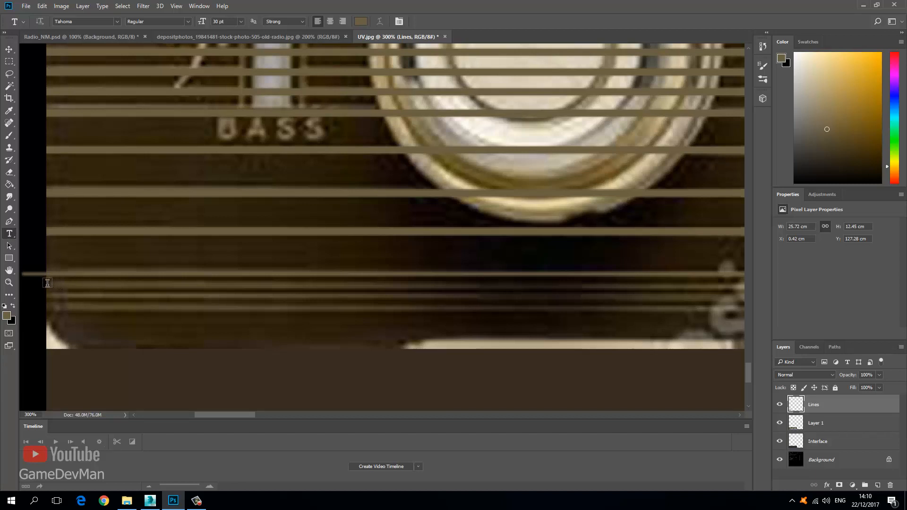
pyautogui.press('b')
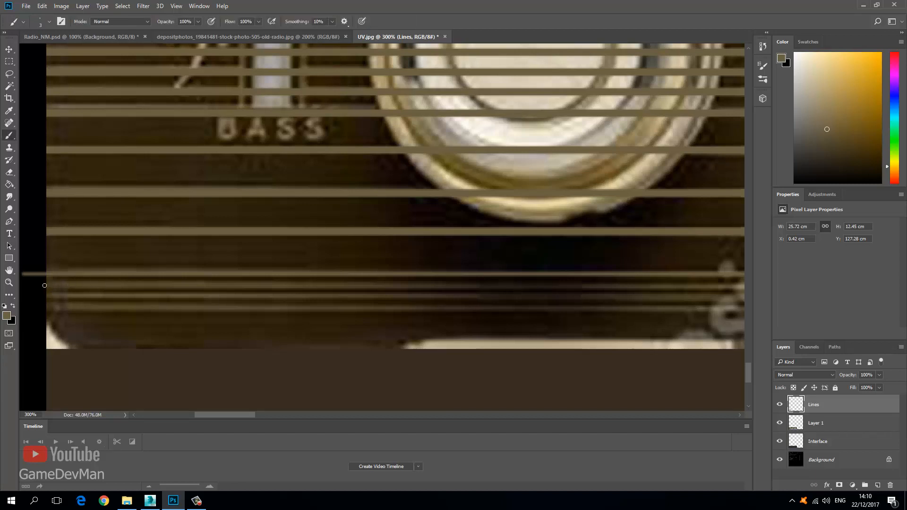
pyautogui.moveTo(45, 285)
pyautogui.mouseDown()
pyautogui.moveTo(746, 286)
pyautogui.moveTo(657, 286)
pyautogui.mouseUp()
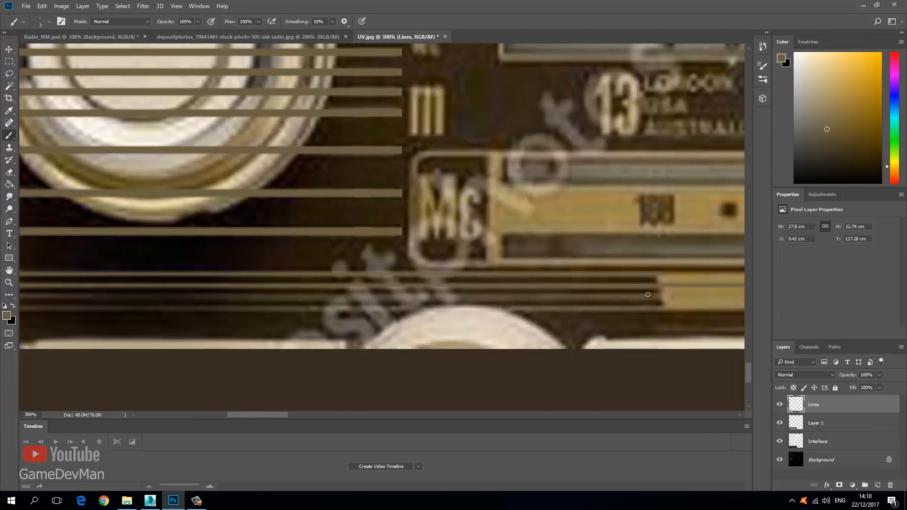
pyautogui.moveTo(587, 297)
pyautogui.mouseDown()
pyautogui.moveTo(17, 297)
pyautogui.moveTo(94, 297)
pyautogui.mouseUp()
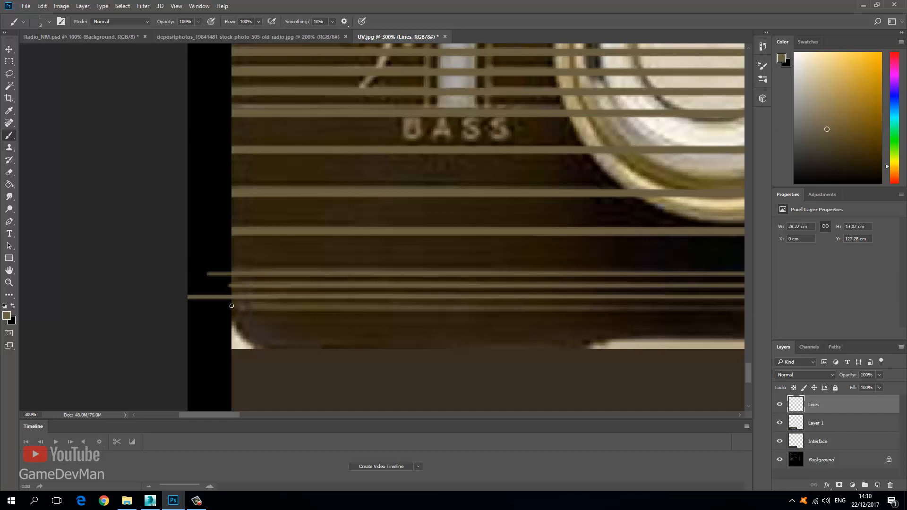
pyautogui.moveTo(242, 306); pyautogui.dragTo(832, 304)
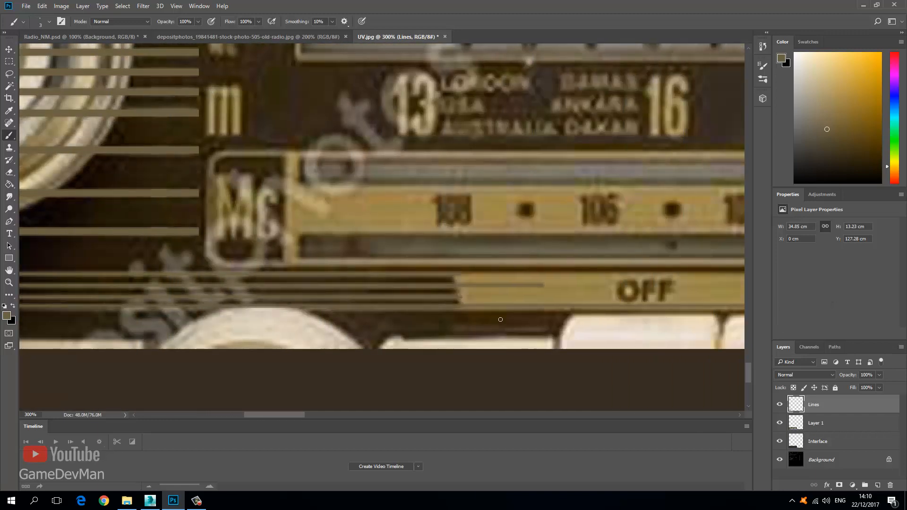
pyautogui.hotkey('ctrl', 'z')
pyautogui.moveTo(494, 308); pyautogui.dragTo(9, 308)
# - Paint a slanted end across the four thin lines beside the gold OFF strip and extend the top and bottom lines along it
pyautogui.hscroll(10, 391, 325)
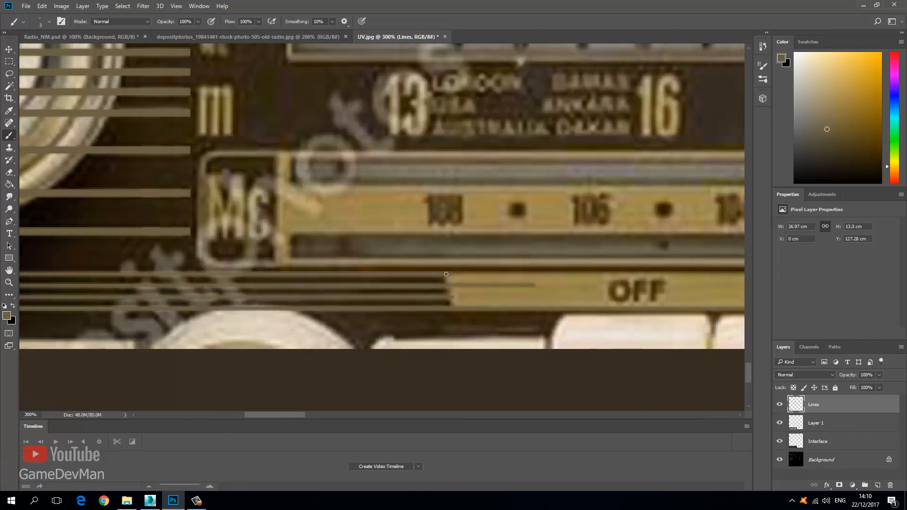
pyautogui.moveTo(441, 274)
pyautogui.mouseDown()
pyautogui.moveTo(661, 275)
pyautogui.moveTo(628, 275)
pyautogui.mouseUp()
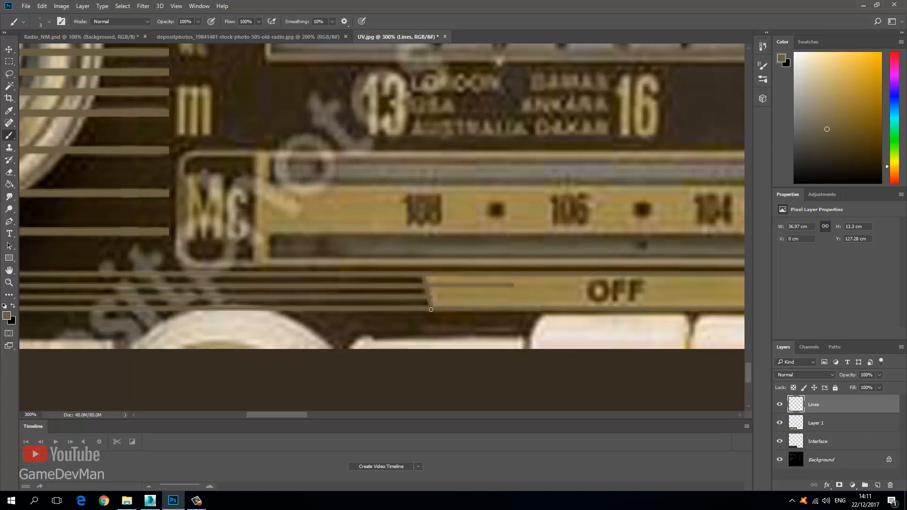
pyautogui.moveTo(737, 310); pyautogui.dragTo(758, 310)
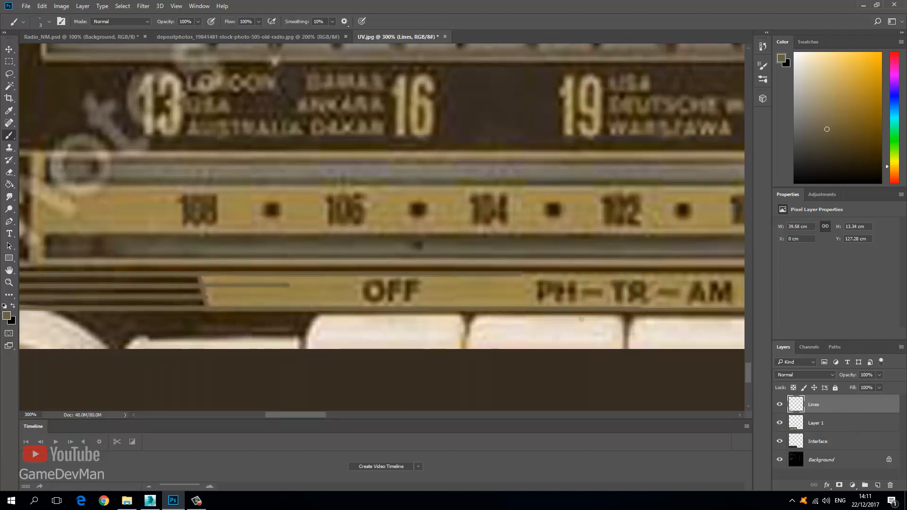
# - Select the four thin bottom lines with a rectangular marquee and duplicate them onto a new layer
pyautogui.press('m')
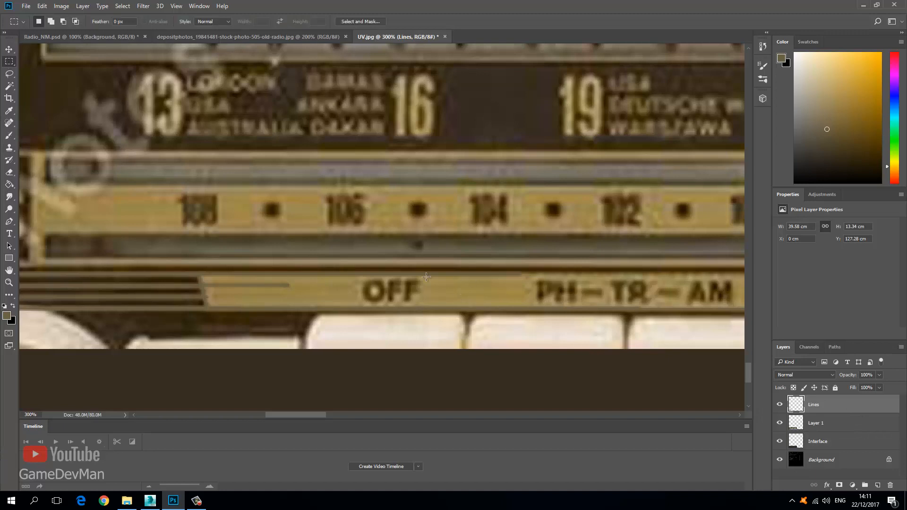
pyautogui.moveTo(671, 364); pyautogui.dragTo(4, 239)
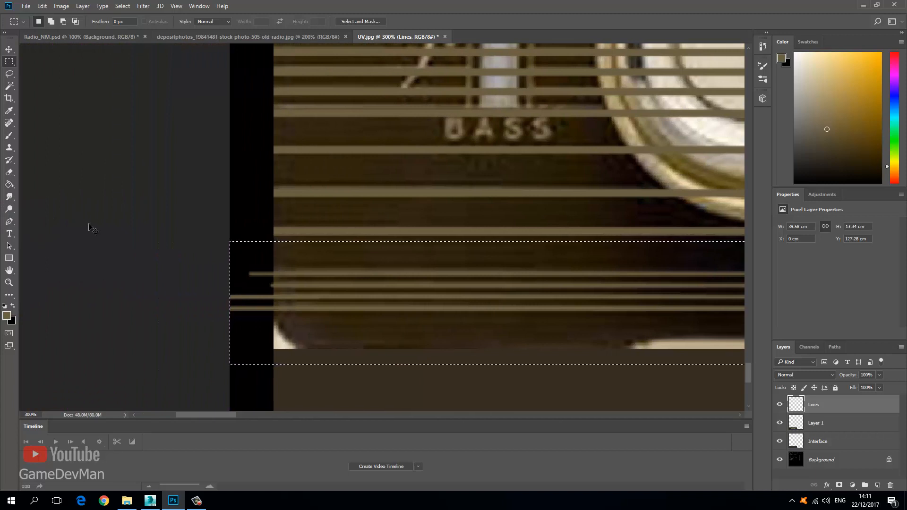
pyautogui.hotkey('ctrl', 'v')
pyautogui.click(42, 6)
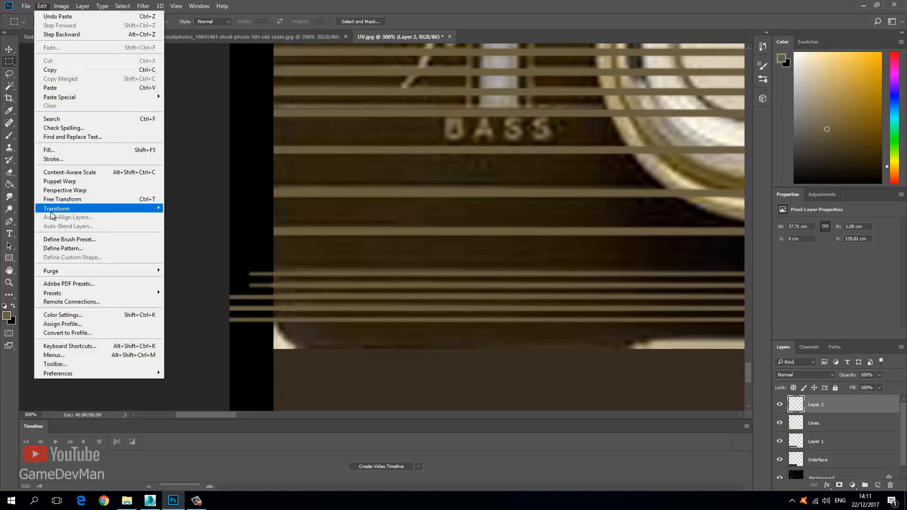
pyautogui.moveTo(72, 210)
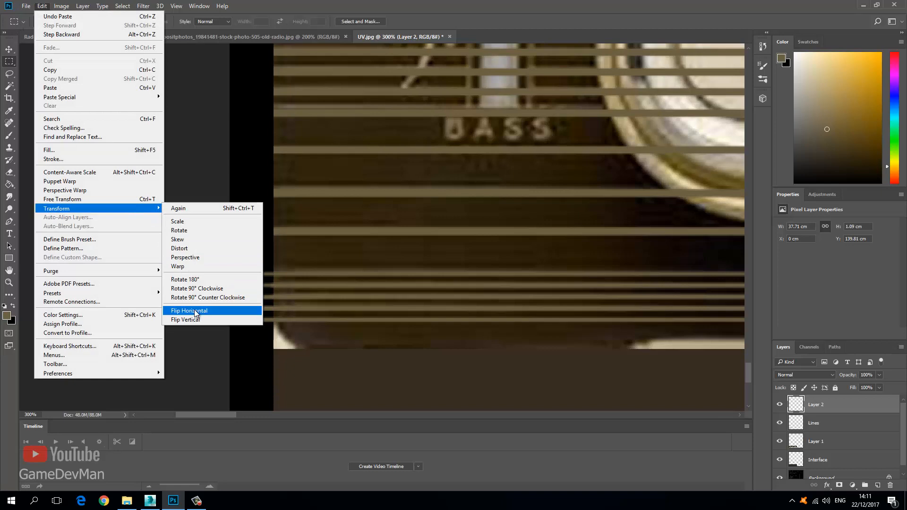
pyautogui.click(195, 310)
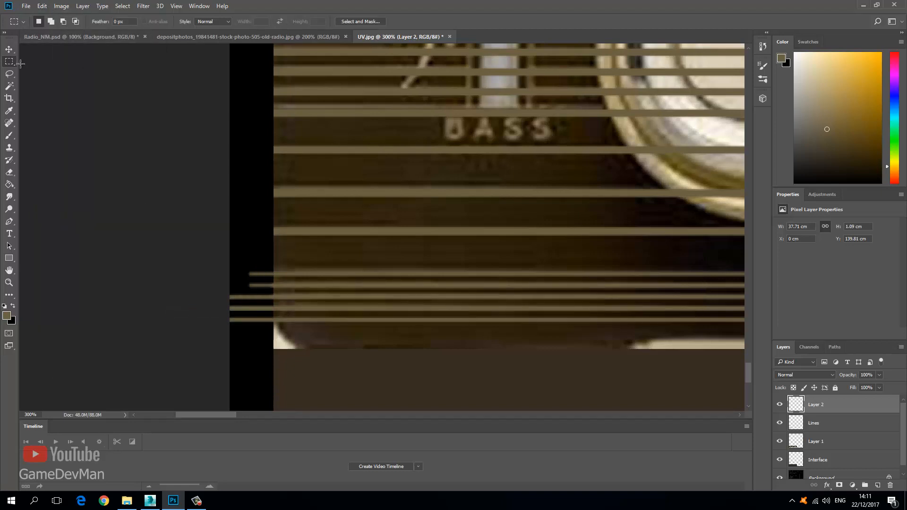
# - Flip the duplicated thin lines horizontally and move them to the right of the FM label, with their slanted end against the gold strip
pyautogui.click(9, 49)
pyautogui.moveTo(394, 320); pyautogui.dragTo(352, 289)
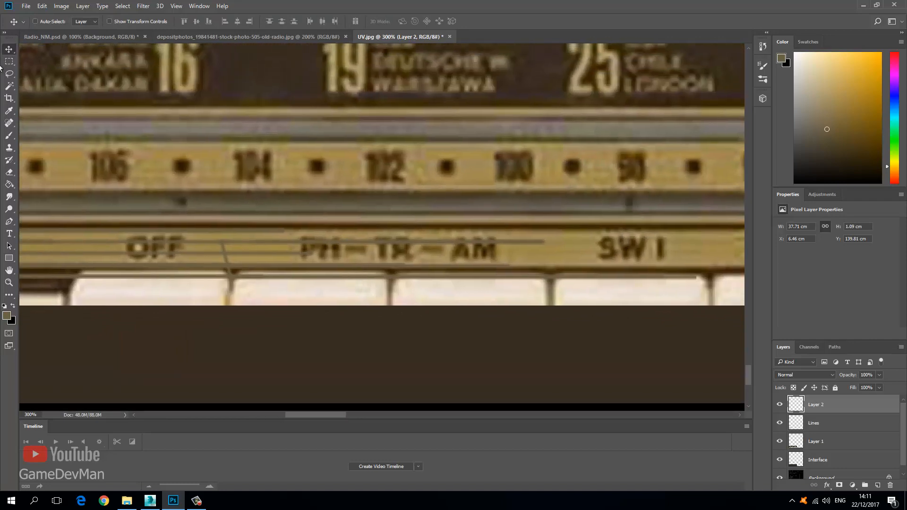
pyautogui.click(42, 8)
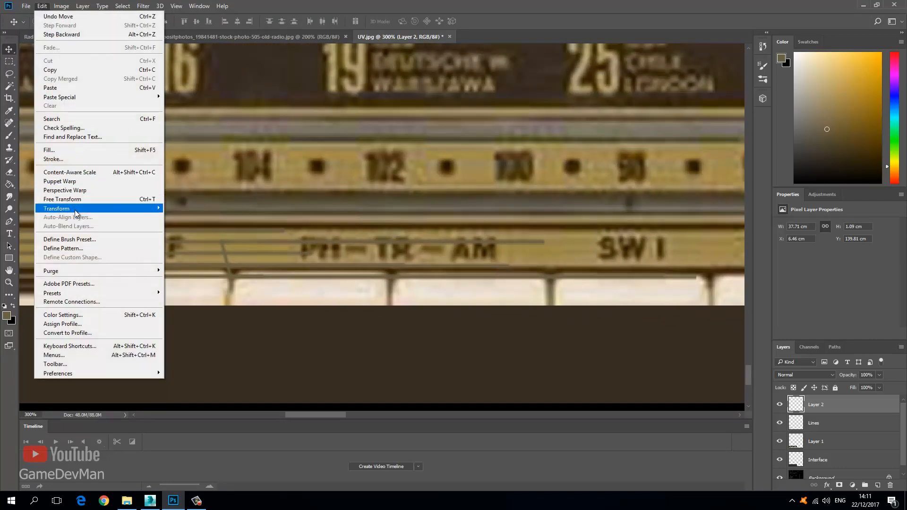
pyautogui.moveTo(74, 210)
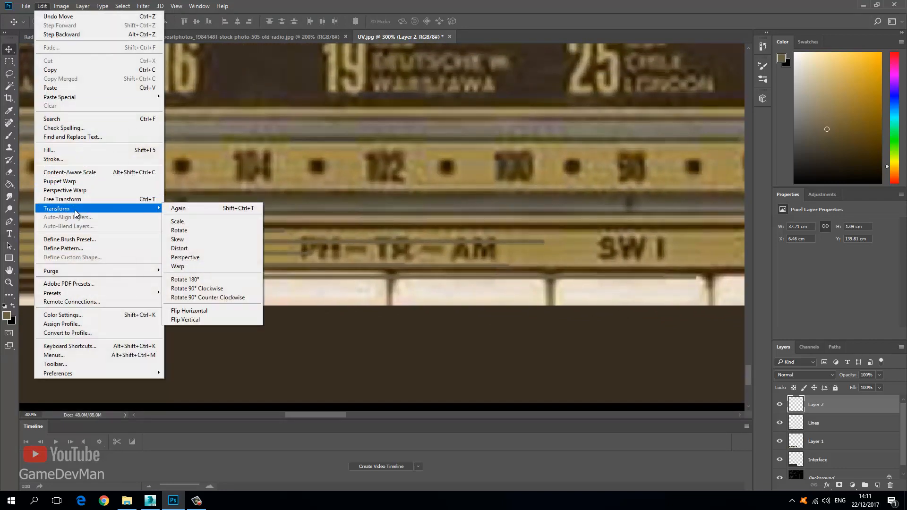
pyautogui.click(190, 311)
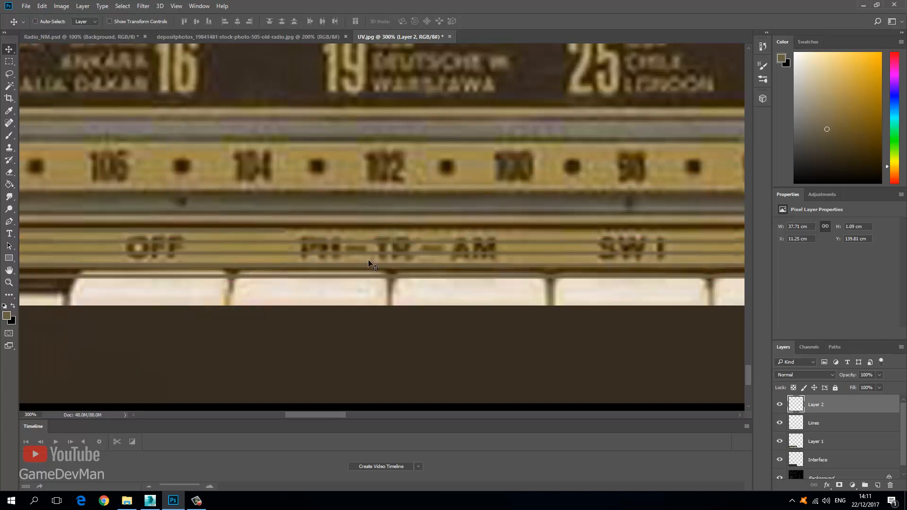
pyautogui.moveTo(369, 263); pyautogui.dragTo(619, 278)
pyautogui.moveTo(600, 279); pyautogui.dragTo(251, 263)
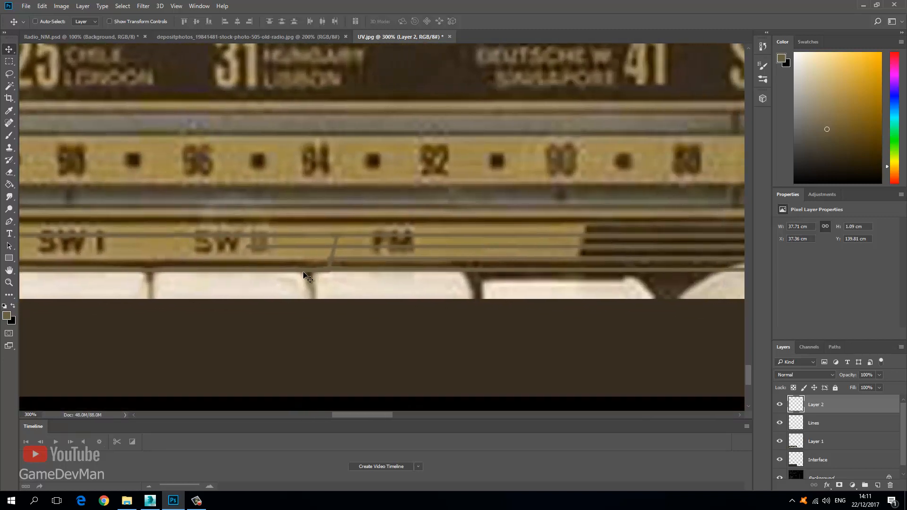
pyautogui.moveTo(307, 278); pyautogui.dragTo(548, 268)
# - Merge Layer 2 with the Lines layer
pyautogui.keyDown('shift'); pyautogui.click(814, 423); pyautogui.keyUp('shift')
pyautogui.rightClick(809, 411)
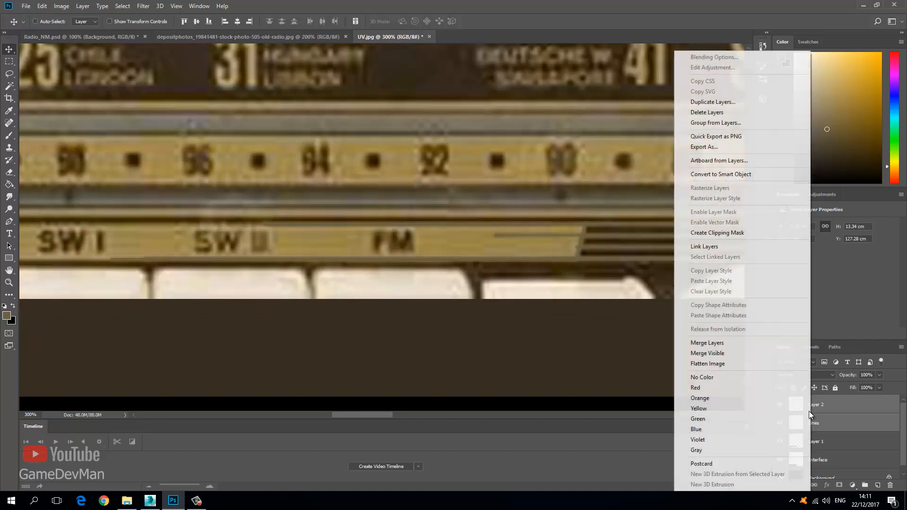
pyautogui.click(708, 343)
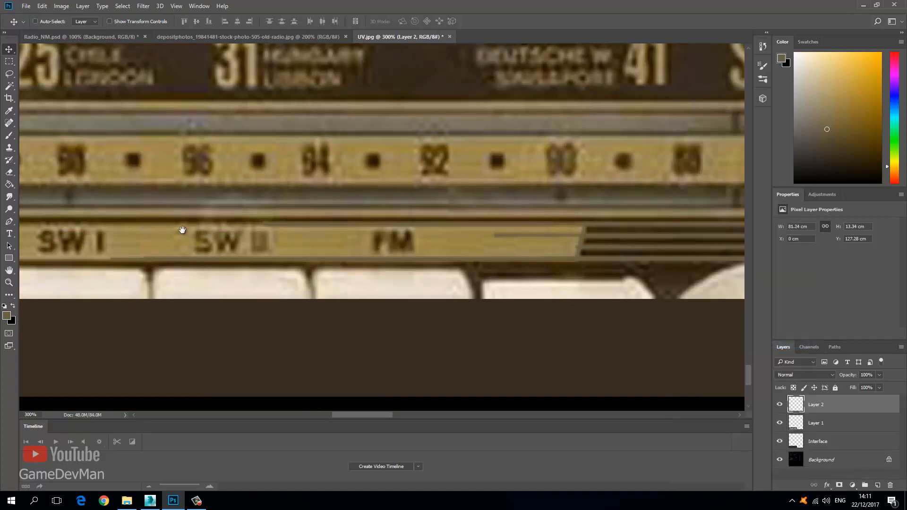
# - Select a narrow slice of the outlines beside OFF and stretch it horizontally past FM to join the strip's top and bottom edges
pyautogui.moveTo(182, 230); pyautogui.dragTo(433, 247)
pyautogui.moveTo(265, 237); pyautogui.dragTo(453, 235)
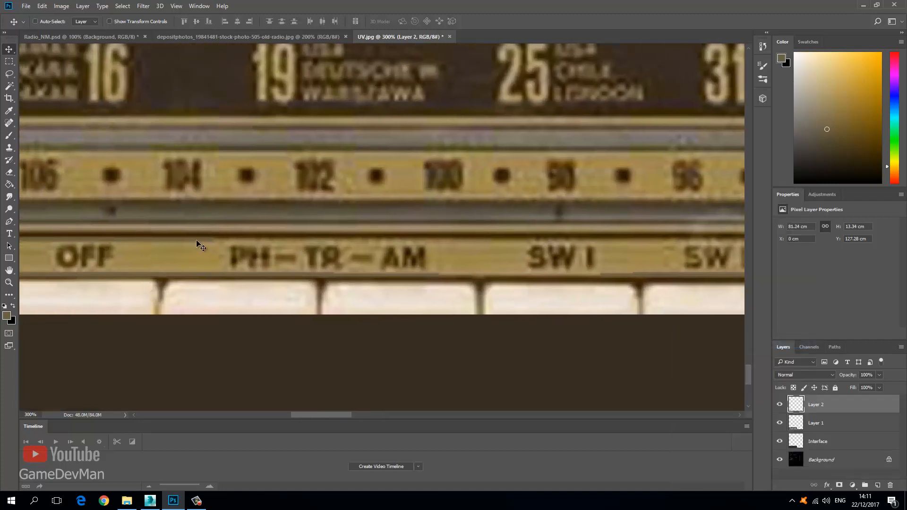
pyautogui.click(9, 63)
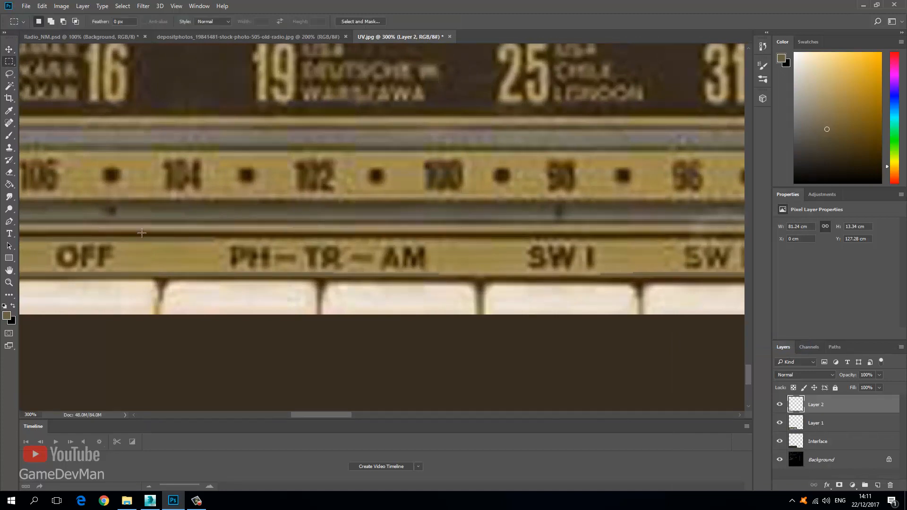
pyautogui.moveTo(138, 232); pyautogui.dragTo(148, 320)
pyautogui.hotkey('ctrl', 't')
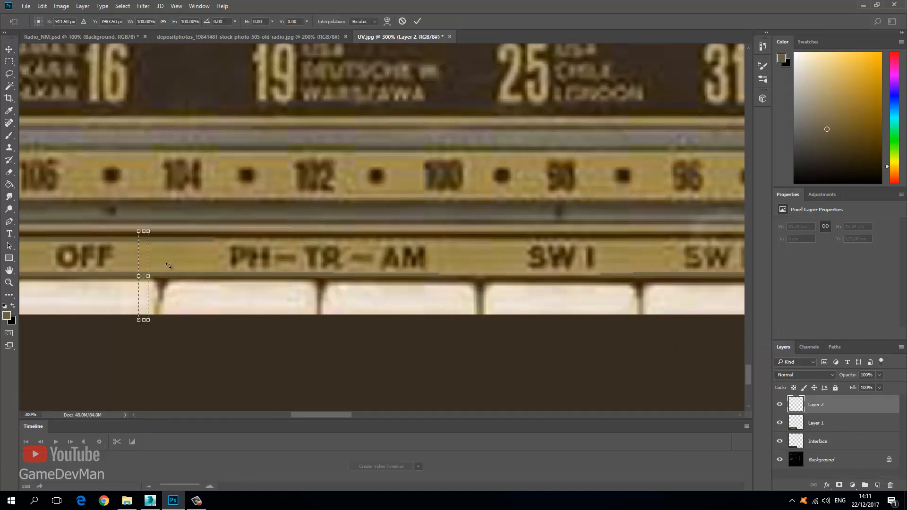
pyautogui.moveTo(147, 276); pyautogui.dragTo(687, 278)
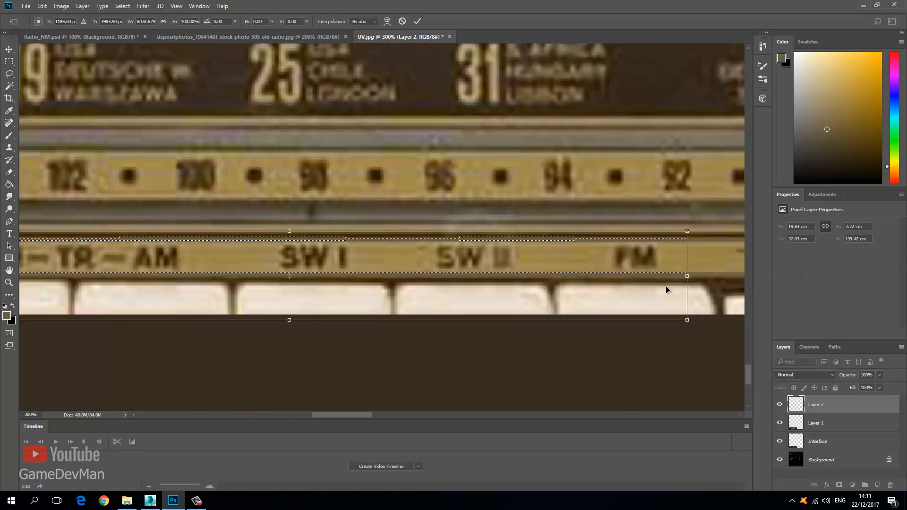
pyautogui.press('Return')
pyautogui.hotkey('ctrl', 'd')
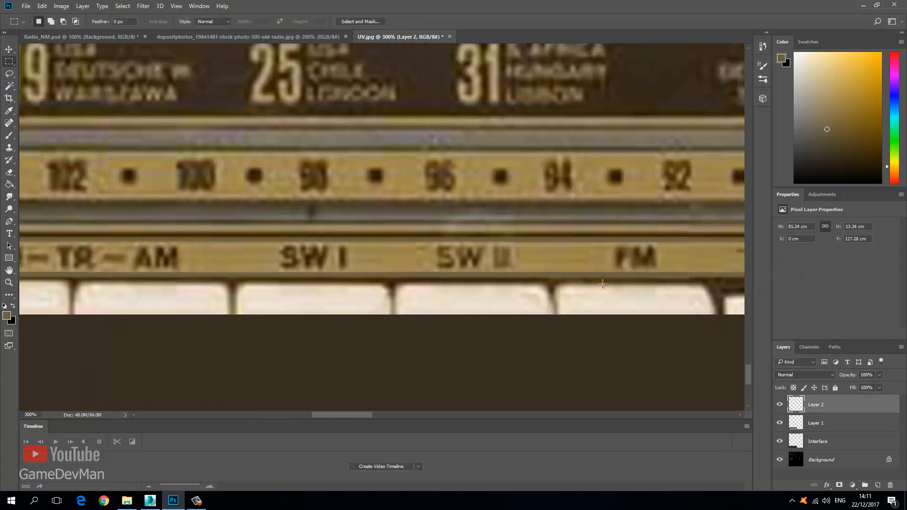
# - Fill the outlined OFF-to-FM strip with the brown foreground colour using the Paint Bucket
pyautogui.click(9, 184)
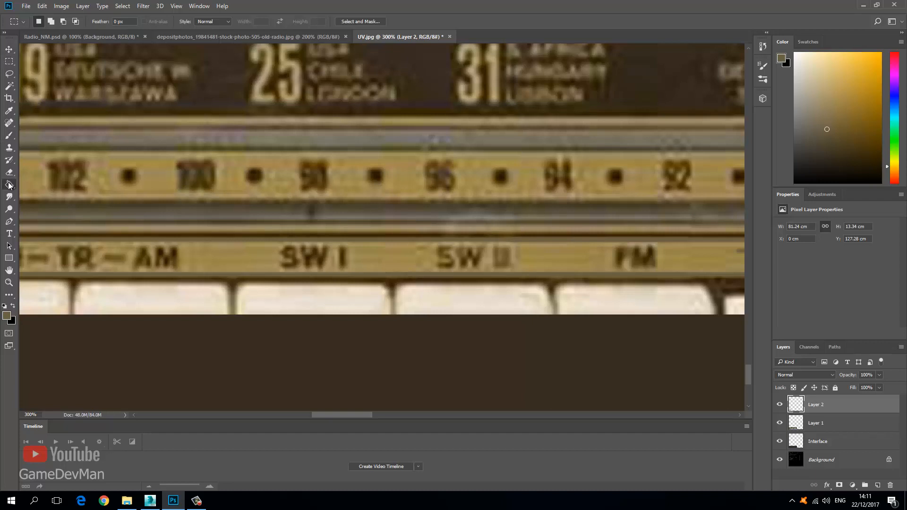
pyautogui.click(98, 257)
pyautogui.moveTo(742, 300); pyautogui.dragTo(312, 266)
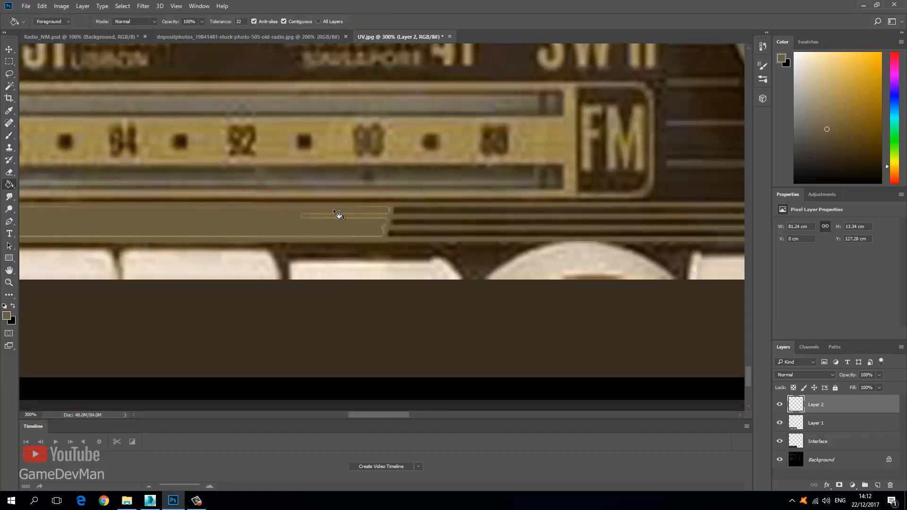
# - Hide Layer 1 and paint over the unfilled notch at the strip's right end with a 10 px brush
pyautogui.click(779, 423)
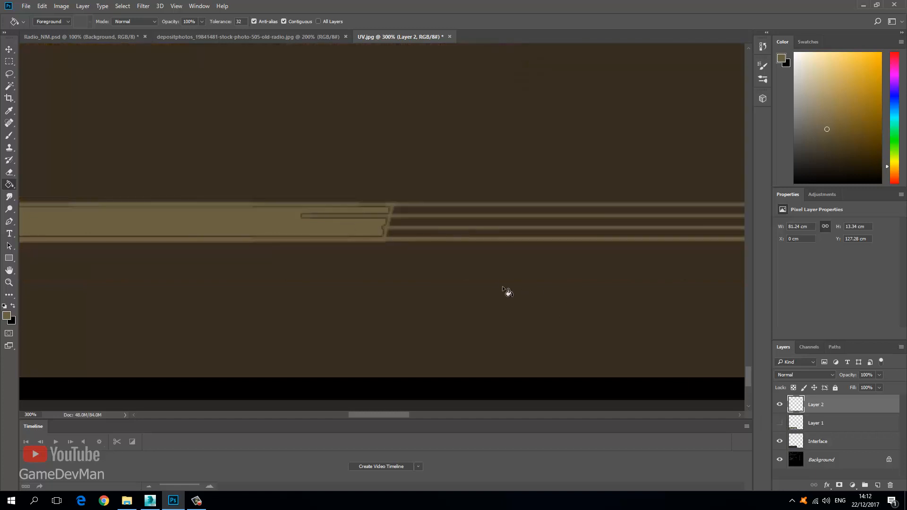
pyautogui.press('b')
pyautogui.rightClick(343, 226)
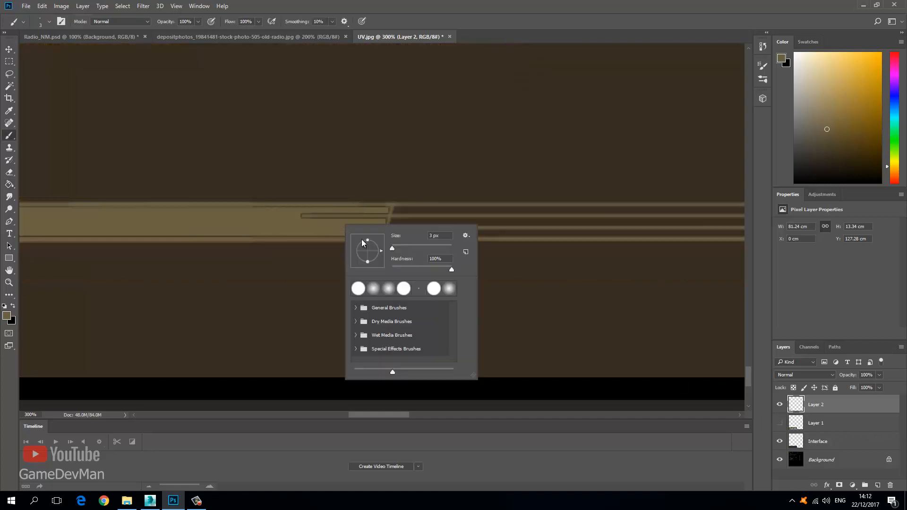
pyautogui.write('10')
pyautogui.press('Return')
pyautogui.moveTo(381, 210); pyautogui.dragTo(130, 205)
pyautogui.hotkey('ctrl', 'z')
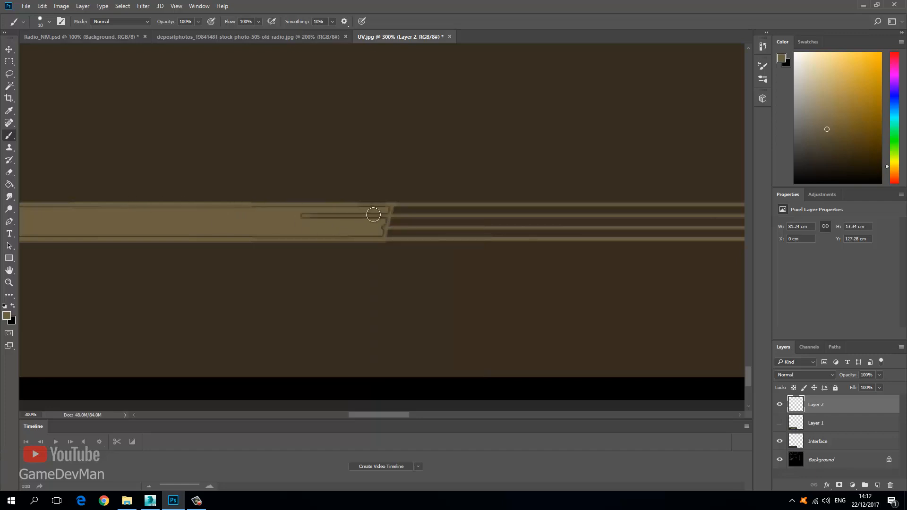
pyautogui.rightClick(377, 215)
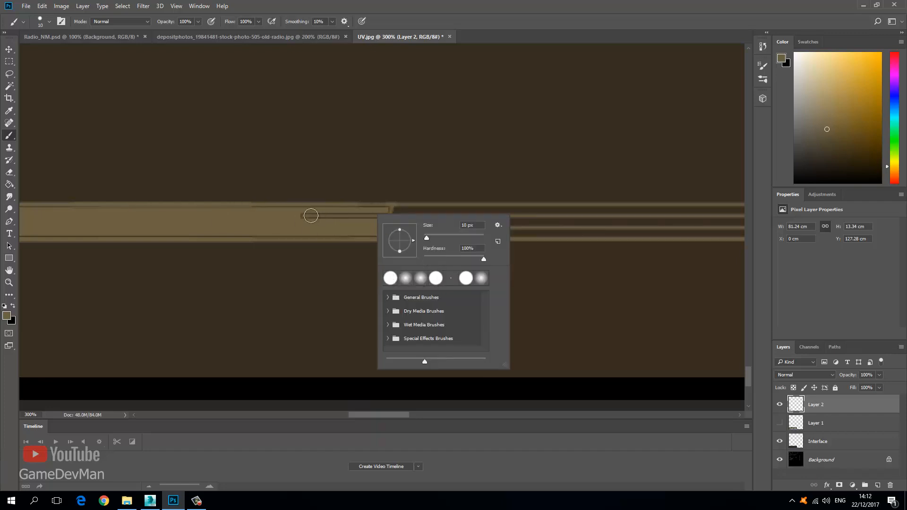
pyautogui.moveTo(297, 216); pyautogui.dragTo(379, 216)
# - Set the brush size to 3 px and paint over the thin gap along the strip's top edge
pyautogui.rightClick(380, 217)
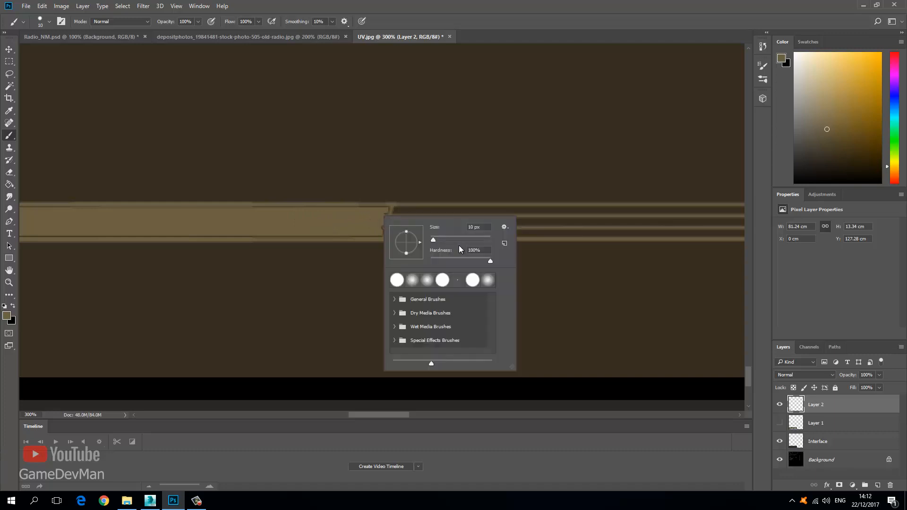
pyautogui.write('3')
pyautogui.moveTo(387, 207)
pyautogui.mouseDown()
pyautogui.moveTo(1, 199)
pyautogui.moveTo(28, 204)
pyautogui.mouseUp()
# - Paint over the unfilled gaps at the strip's left slanted end and along the left part of its bottom edge
pyautogui.moveTo(220, 228); pyautogui.dragTo(375, 251)
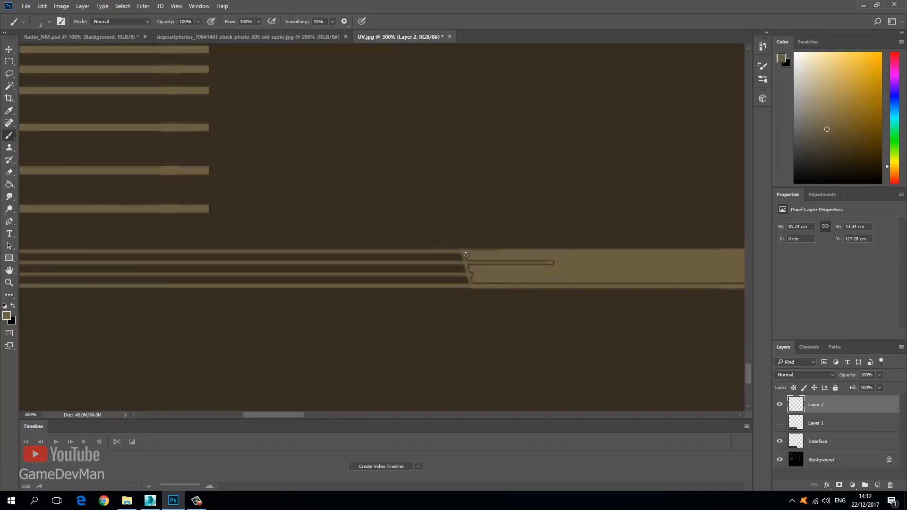
pyautogui.moveTo(489, 260); pyautogui.dragTo(562, 261)
pyautogui.moveTo(484, 283); pyautogui.dragTo(553, 285)
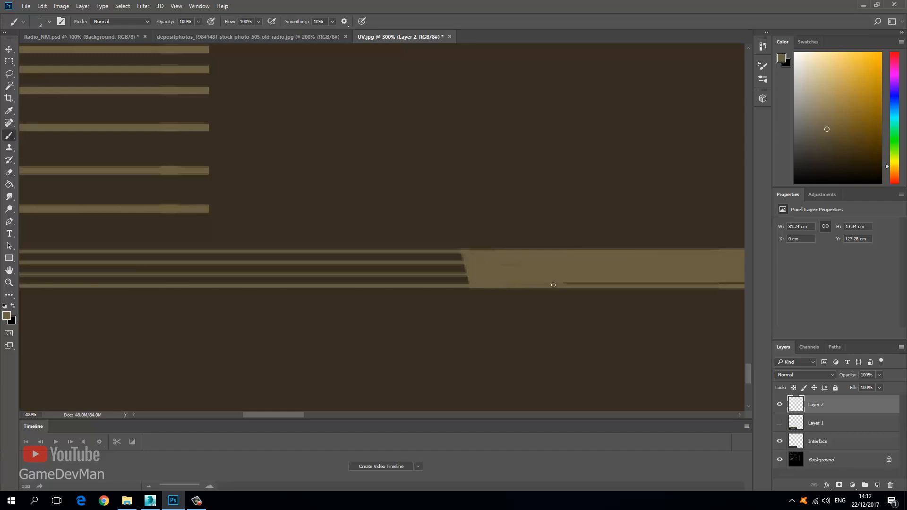
pyautogui.moveTo(466, 287); pyautogui.dragTo(365, 287)
pyautogui.hotkey('ctrl', 'z')
pyautogui.moveTo(616, 284); pyautogui.dragTo(538, 288)
pyautogui.moveTo(710, 284); pyautogui.dragTo(621, 283)
pyautogui.hscroll(5, 749, 292)
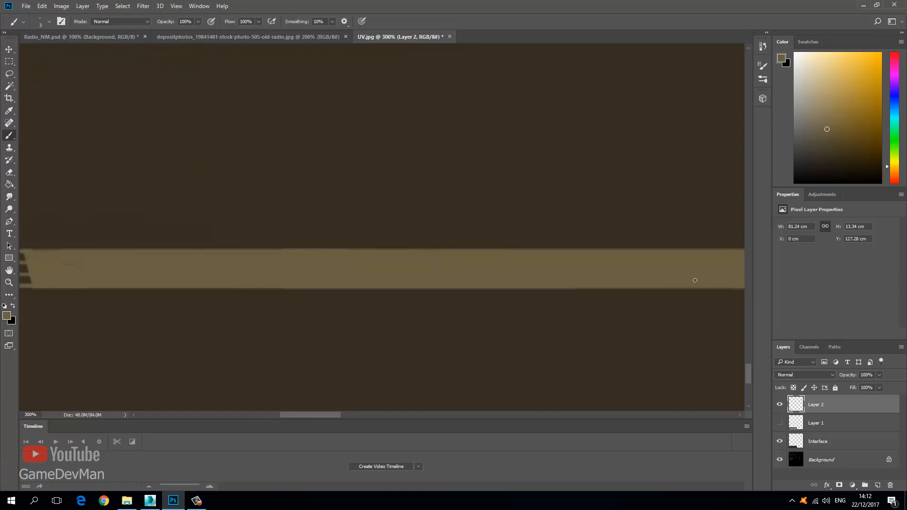
# - Paint over the remaining gap along the strip's bottom edge and the gaps at its right slanted end
pyautogui.moveTo(708, 279); pyautogui.dragTo(509, 264)
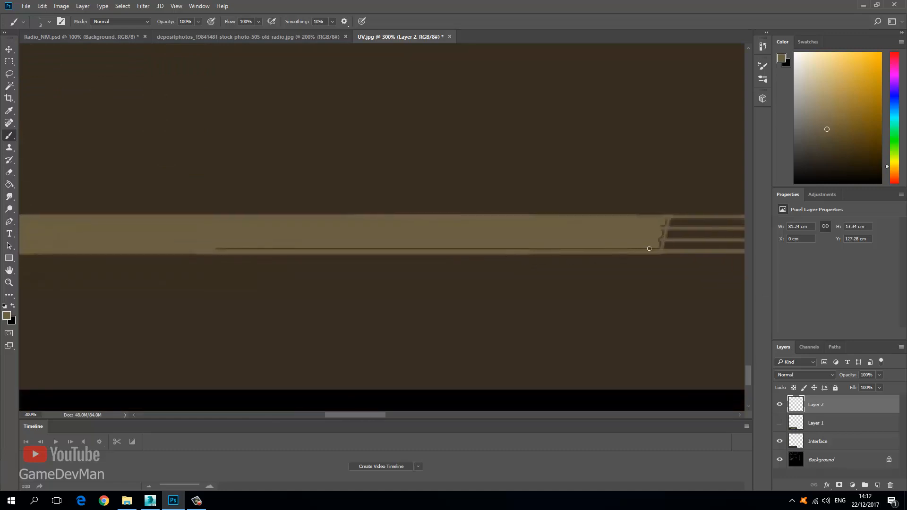
pyautogui.hotkey('ctrl', 'z')
pyautogui.keyDown('shift'); pyautogui.click(212, 248); pyautogui.keyUp('shift')
pyautogui.moveTo(243, 251)
pyautogui.mouseDown()
pyautogui.moveTo(491, 257)
pyautogui.moveTo(649, 247)
pyautogui.mouseUp()
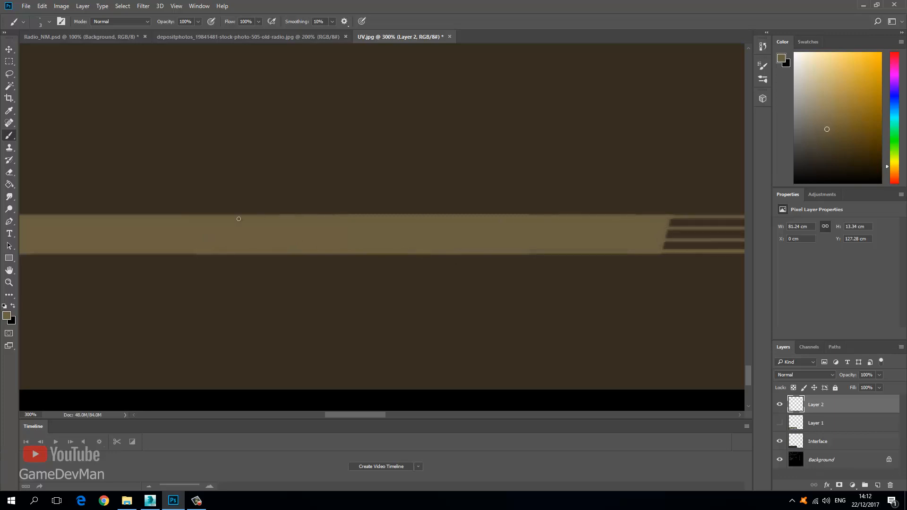
# - Select and delete the parts of the thin lines that overhang the panel's left edge
pyautogui.moveTo(96, 227); pyautogui.dragTo(614, 257)
pyautogui.moveTo(179, 255); pyautogui.dragTo(592, 259)
pyautogui.moveTo(155, 269); pyautogui.dragTo(615, 267)
pyautogui.moveTo(145, 269); pyautogui.dragTo(563, 265)
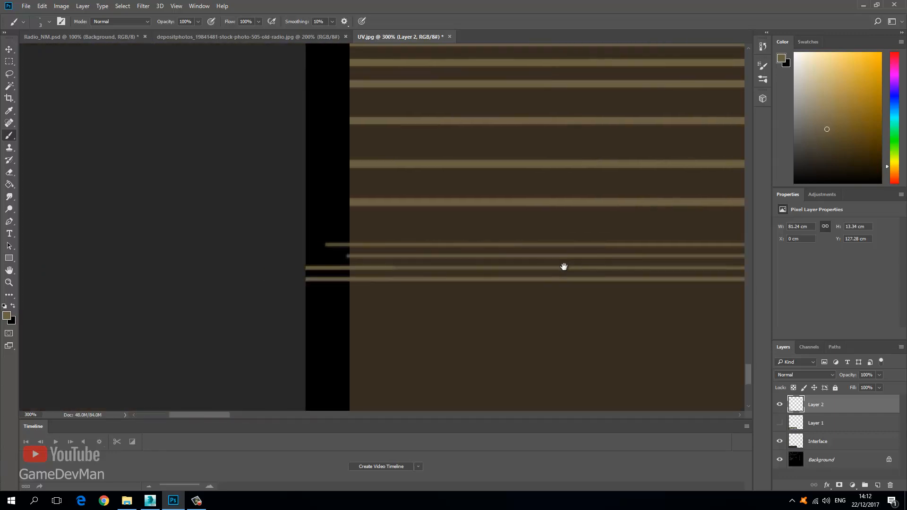
pyautogui.click(11, 63)
pyautogui.moveTo(305, 195)
pyautogui.mouseDown()
pyautogui.moveTo(305, 283)
pyautogui.moveTo(350, 370)
pyautogui.mouseUp()
pyautogui.press('Delete')
# - Select and delete the parts of the thin lines that overhang the panel's right edge, and clear the selection
pyautogui.moveTo(522, 279); pyautogui.dragTo(69, 247)
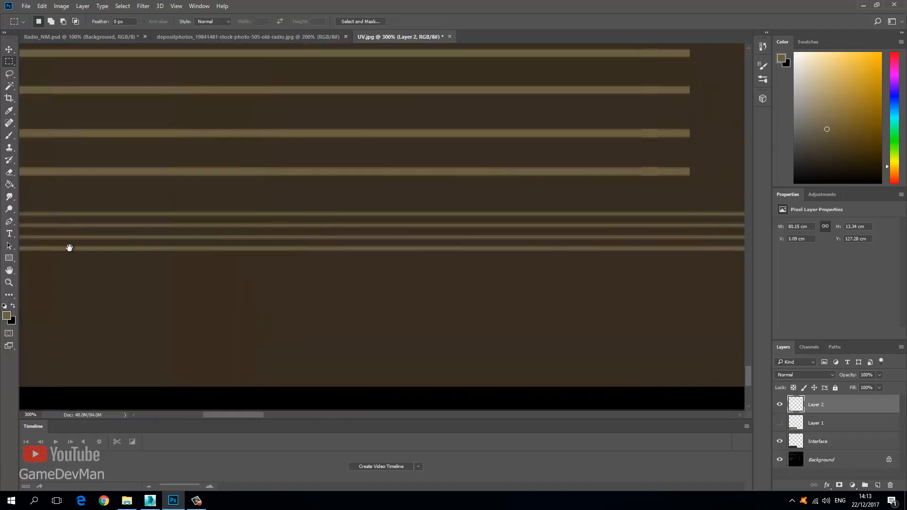
pyautogui.moveTo(670, 286); pyautogui.dragTo(415, 249)
pyautogui.moveTo(662, 259); pyautogui.dragTo(212, 249)
pyautogui.moveTo(661, 227); pyautogui.dragTo(297, 247)
pyautogui.moveTo(236, 194); pyautogui.dragTo(323, 223)
pyautogui.moveTo(382, 190); pyautogui.dragTo(309, 321)
pyautogui.press('Delete')
pyautogui.hotkey('ctrl', 'd')
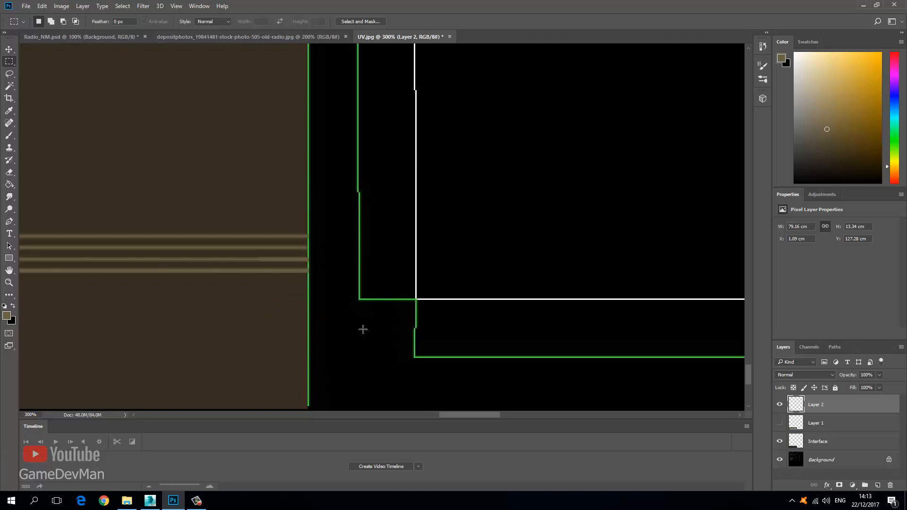
# - Stretch the Interface layer's right edge slightly past the green UV border, to a width of 79.27 cm
pyautogui.click(798, 441)
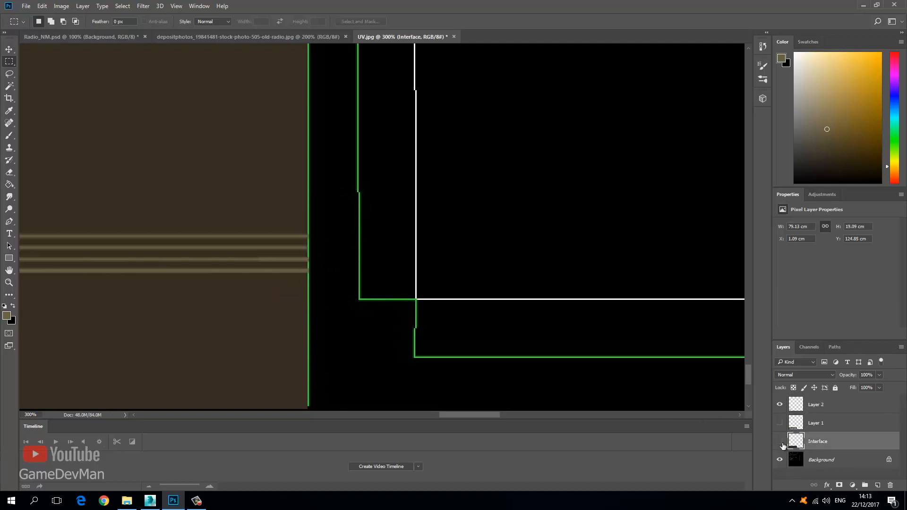
pyautogui.hotkey('ctrl', 't')
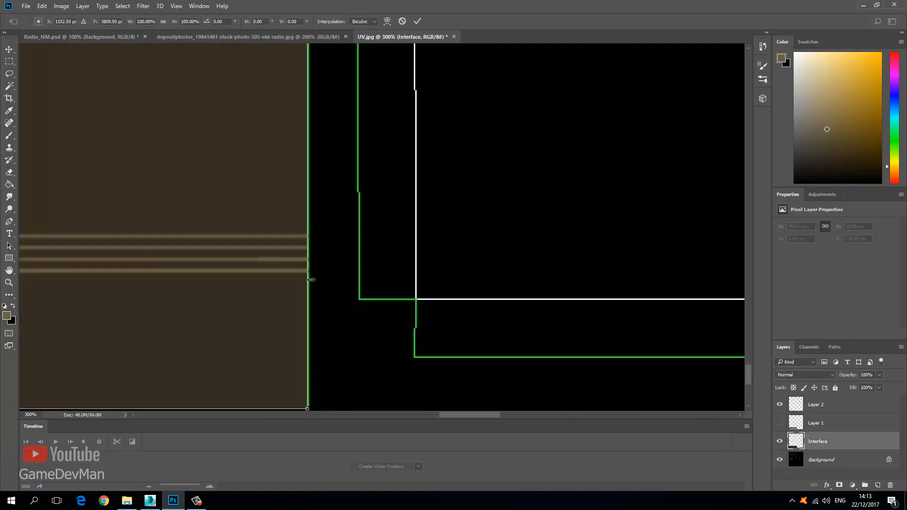
pyautogui.moveTo(310, 279); pyautogui.dragTo(311, 279)
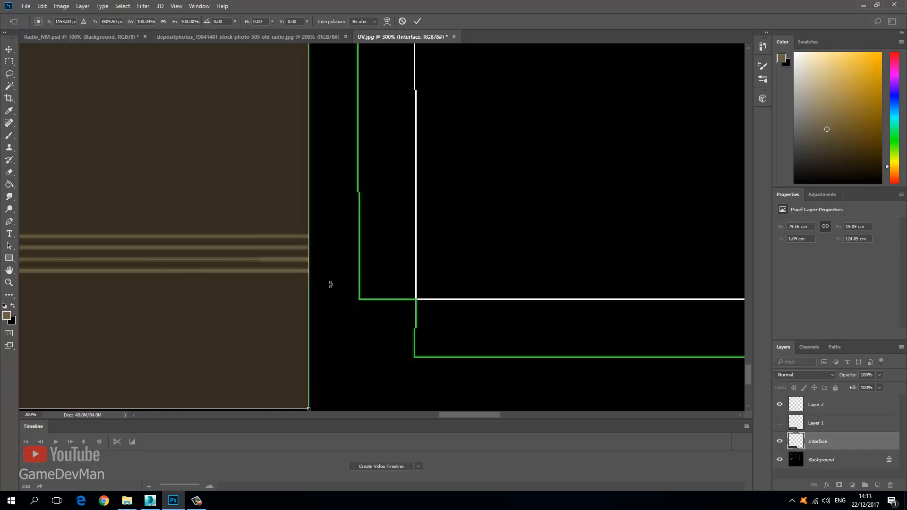
pyautogui.press('Return')
pyautogui.press('m')
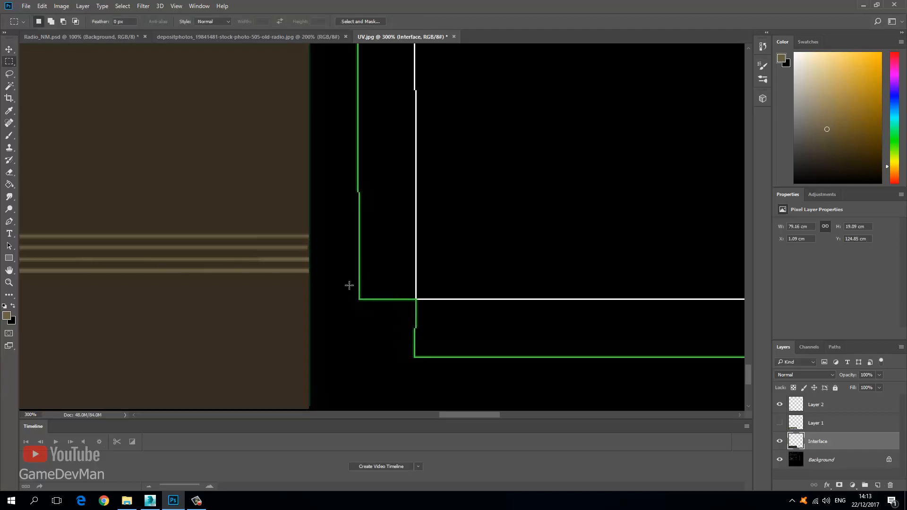
pyautogui.hotkey('ctrl', 't')
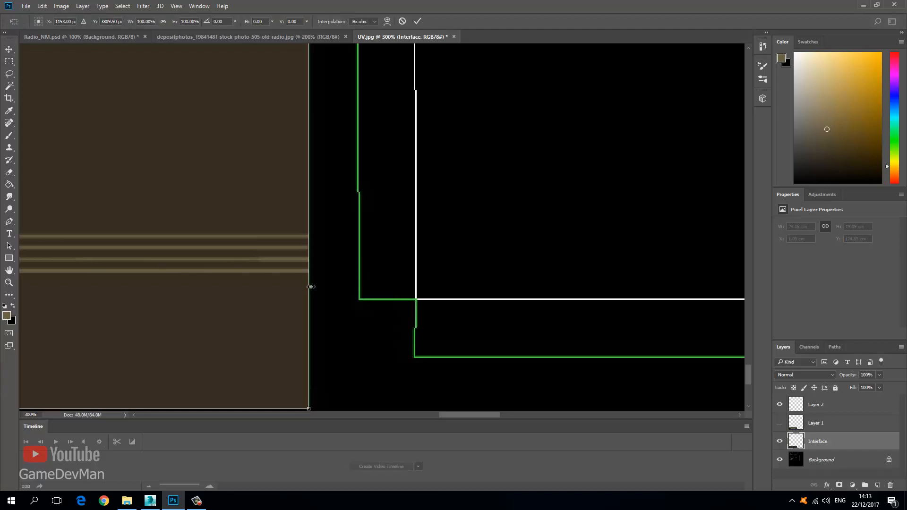
pyautogui.moveTo(310, 287); pyautogui.dragTo(318, 285)
pyautogui.press('Return')
pyautogui.press('m')
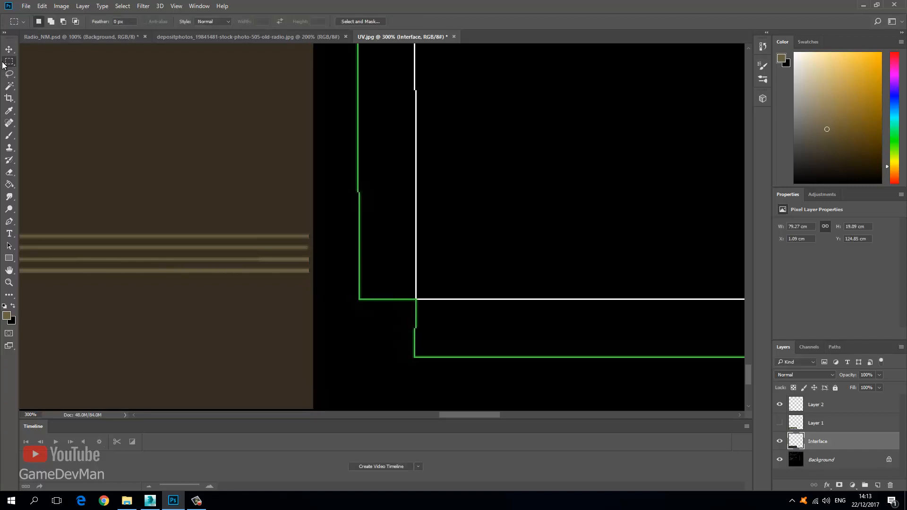
# - On Layer 2, stretch a narrow slice of the four thin lines' right ends to the panel's right edge, and clear the selection
pyautogui.click(795, 406)
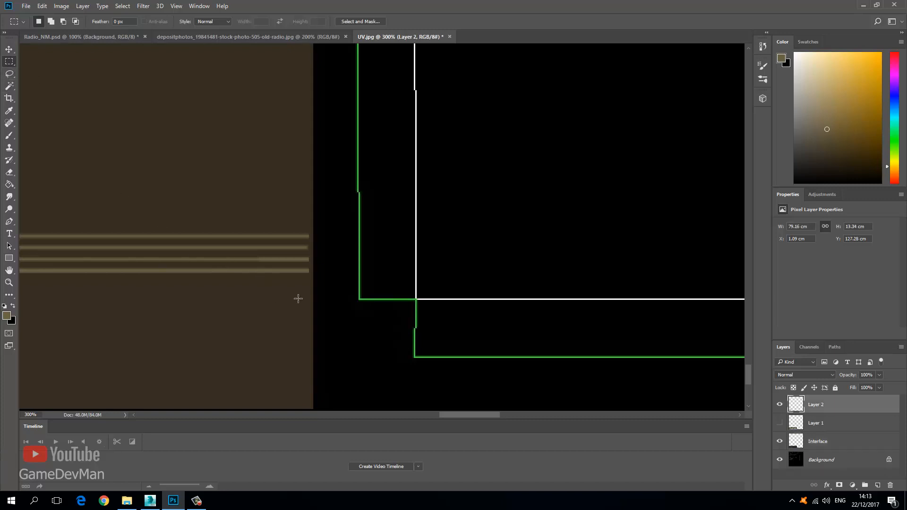
pyautogui.moveTo(299, 299); pyautogui.dragTo(291, 132)
pyautogui.hotkey('ctrl', 't')
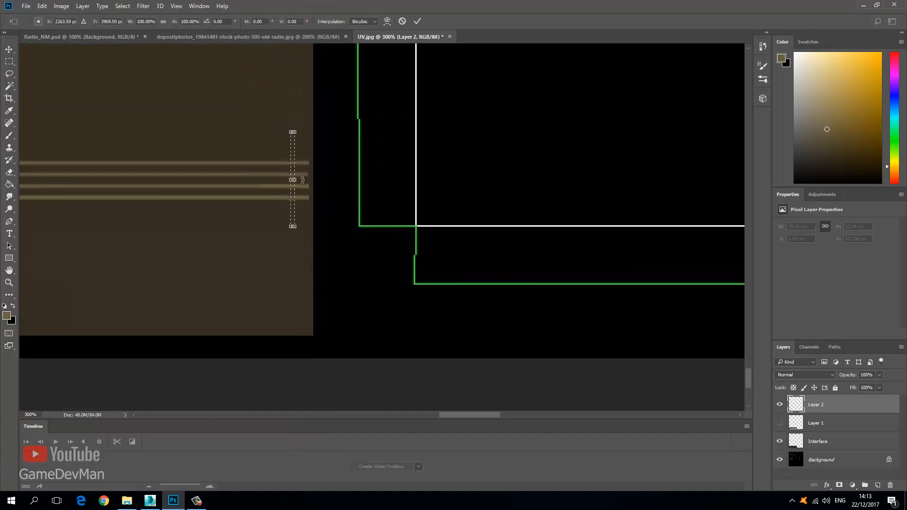
pyautogui.moveTo(297, 179); pyautogui.dragTo(314, 179)
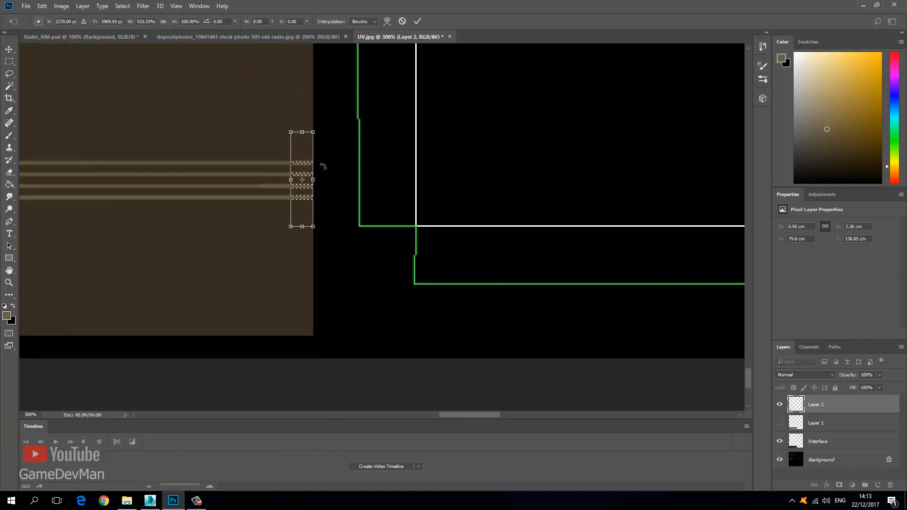
pyautogui.press('Return')
pyautogui.hotkey('ctrl', 'd')
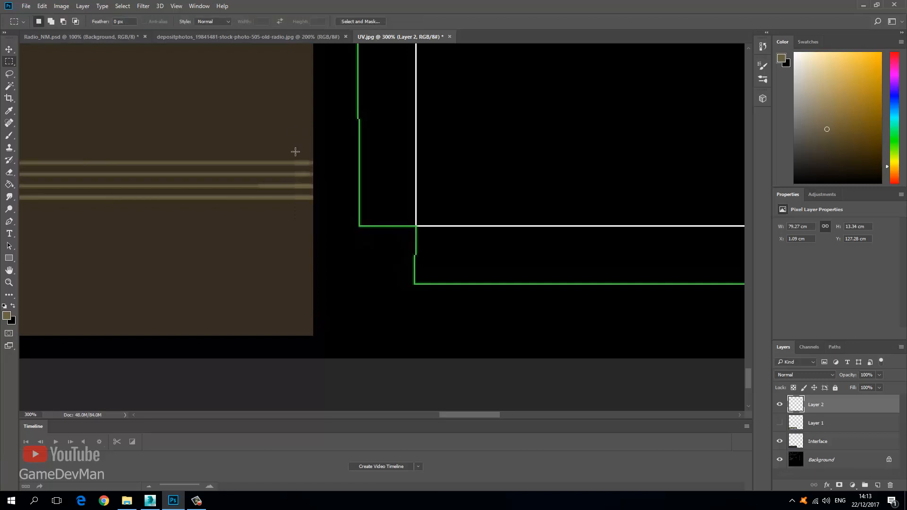
# - Show the rulers and stretch a slice of the four thin lines from the panel's right edge back to the label strip's slanted right end
pyautogui.moveTo(305, 150); pyautogui.dragTo(307, 226)
pyautogui.hotkey('ctrl', 'r')
pyautogui.hotkey('ctrl', 't')
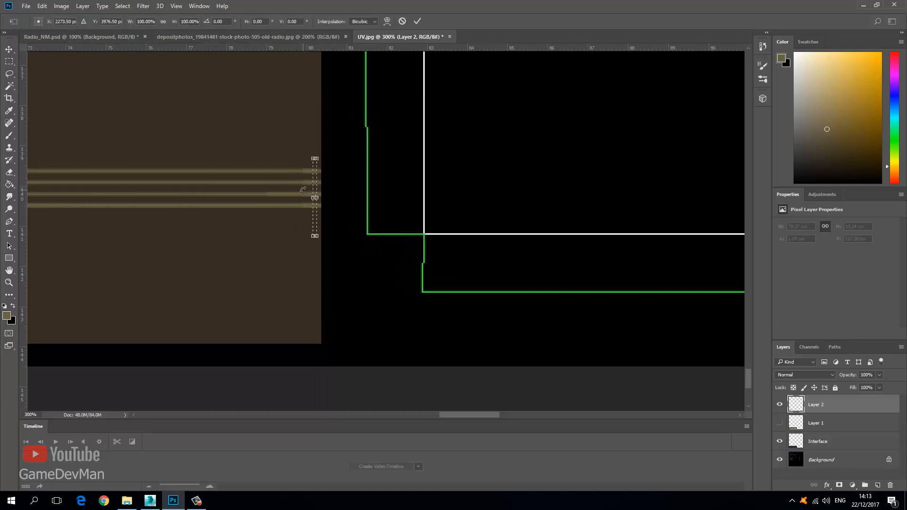
pyautogui.moveTo(314, 198); pyautogui.dragTo(219, 179)
pyautogui.press('Return')
pyautogui.press('m')
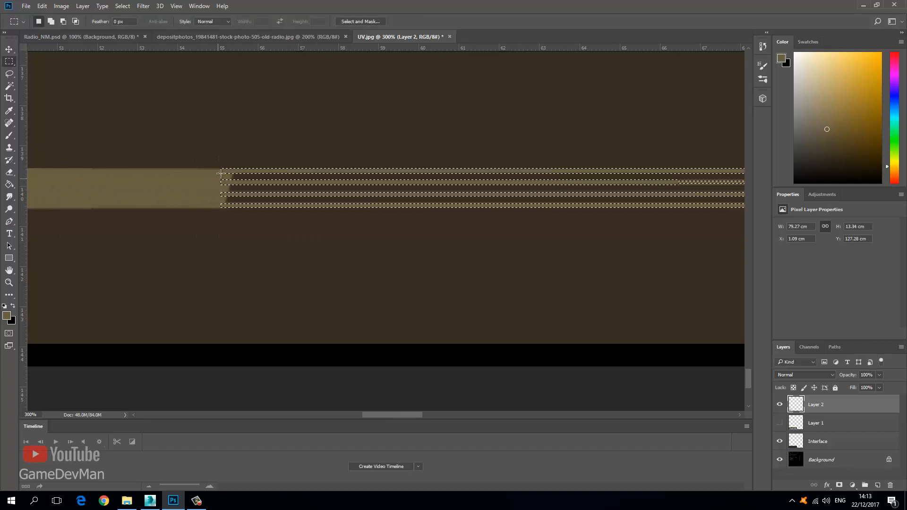
# - Select and transform a section of the four thin lines beside the label strip's left slanted end, and clear the selection
pyautogui.moveTo(199, 227); pyautogui.dragTo(543, 269)
pyautogui.moveTo(243, 247); pyautogui.dragTo(543, 236)
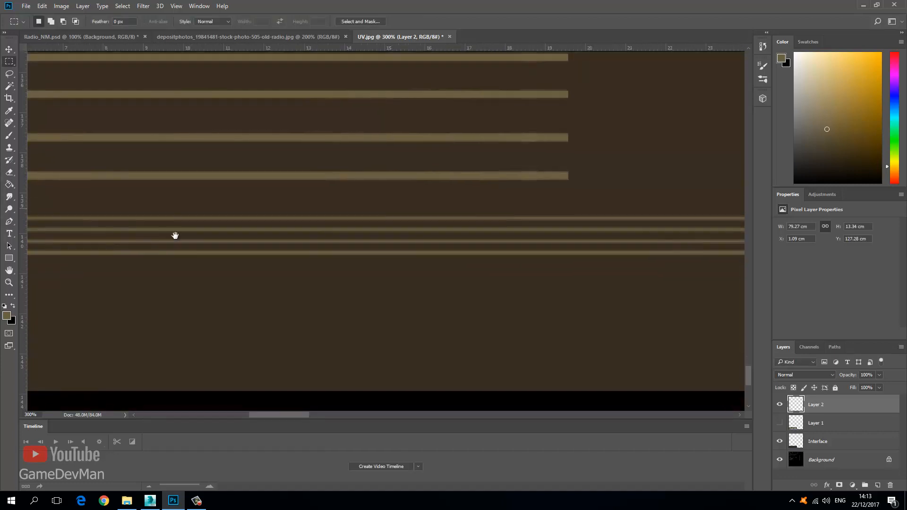
pyautogui.moveTo(174, 235); pyautogui.dragTo(496, 231)
pyautogui.moveTo(317, 207); pyautogui.dragTo(600, 233)
pyautogui.hotkey('ctrl', 't')
pyautogui.hotkey('ctrl', 'z')
pyautogui.press('Return')
pyautogui.hotkey('ctrl', 'd')
# - Copy the block of horizontal lines at the panel's left onto a new layer and align it over the original lines
pyautogui.hotkey('ctrl', '-')
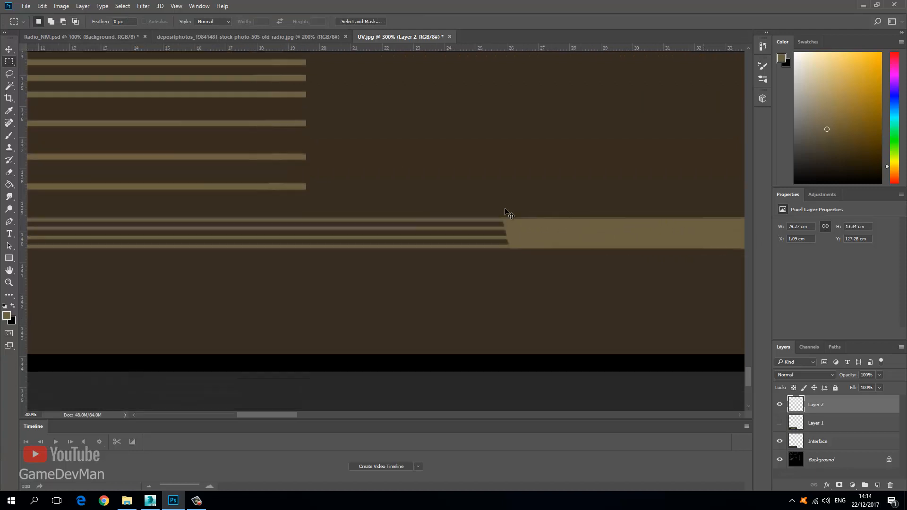
pyautogui.hotkey('ctrl', '-')
pyautogui.hotkey('ctrl', '-')
pyautogui.hotkey('ctrl', '-')
pyautogui.hotkey('ctrl', '-')
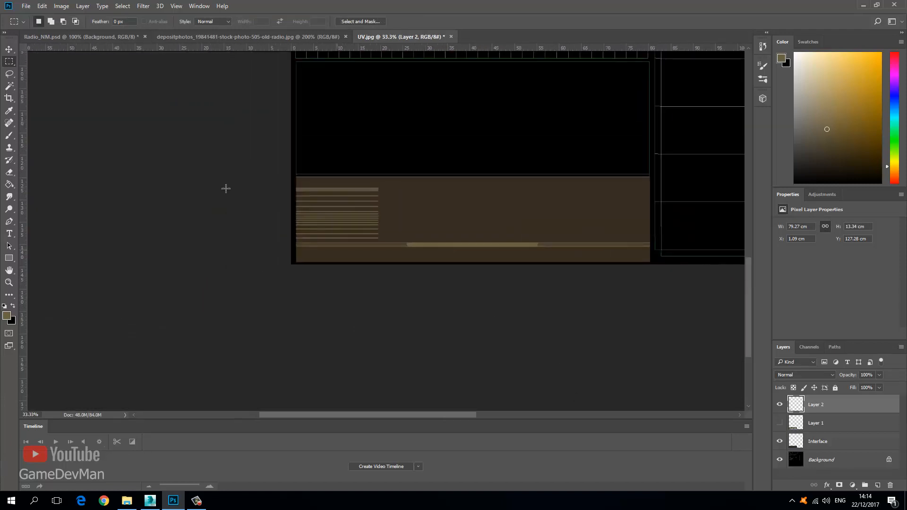
pyautogui.hotkey('ctrl', '+')
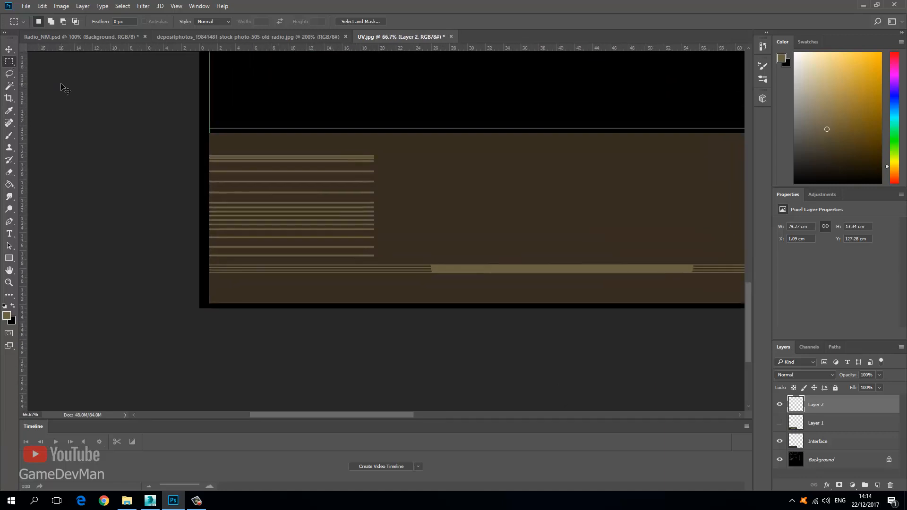
pyautogui.moveTo(198, 138); pyautogui.dragTo(396, 259)
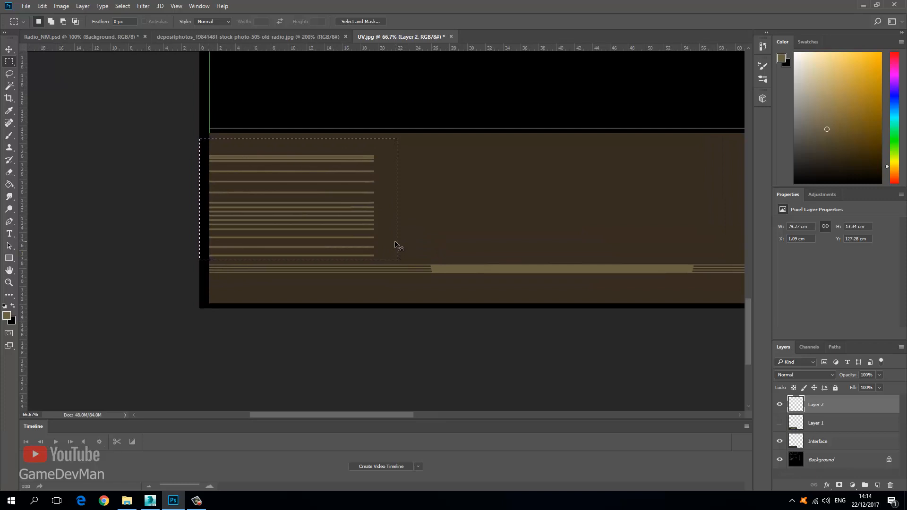
pyautogui.hotkey('ctrl', 'c')
pyautogui.hotkey('ctrl', 'v')
pyautogui.click(9, 49)
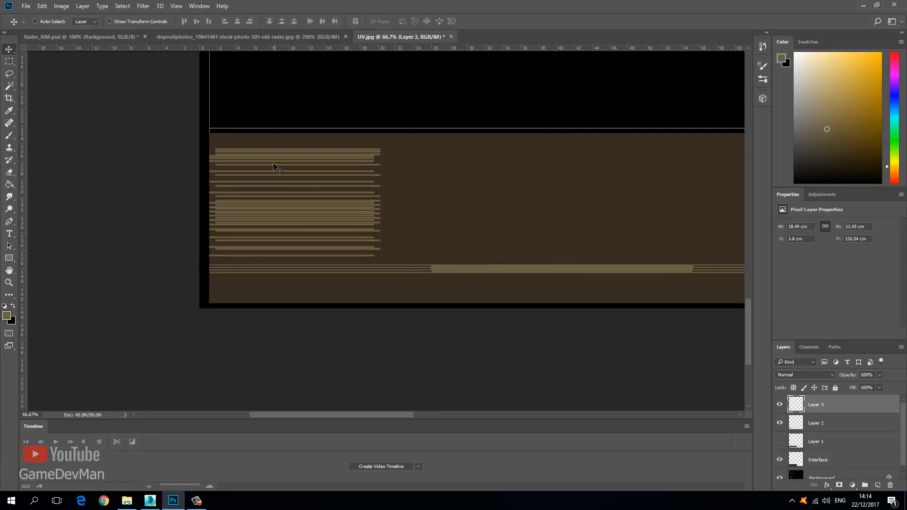
pyautogui.moveTo(274, 169); pyautogui.dragTo(265, 168)
# - Move the copied line block straight across to the panel's right side, at X 61.88 cm
pyautogui.click(37, 7)
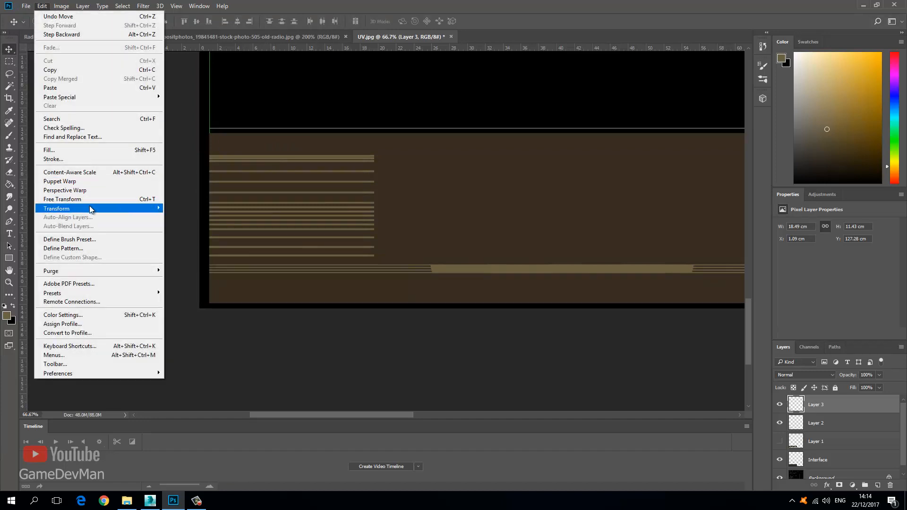
pyautogui.moveTo(89, 208)
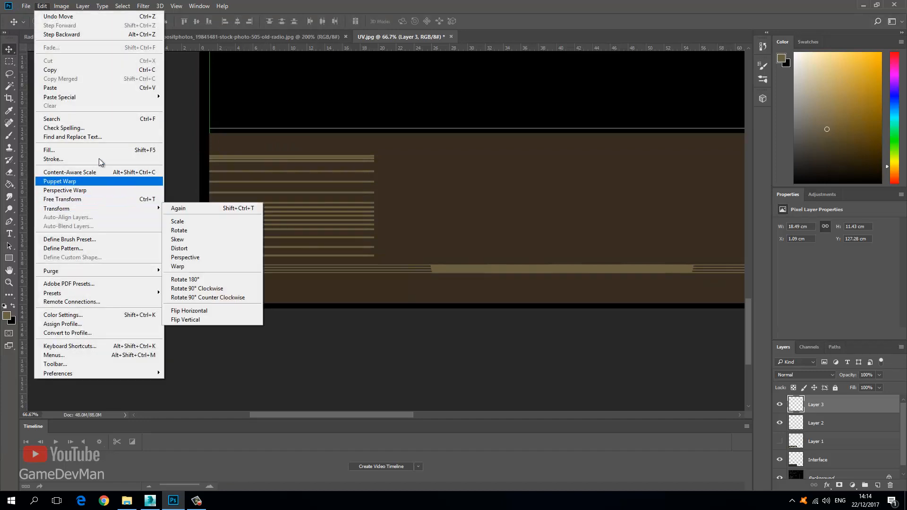
pyautogui.click(29, 30)
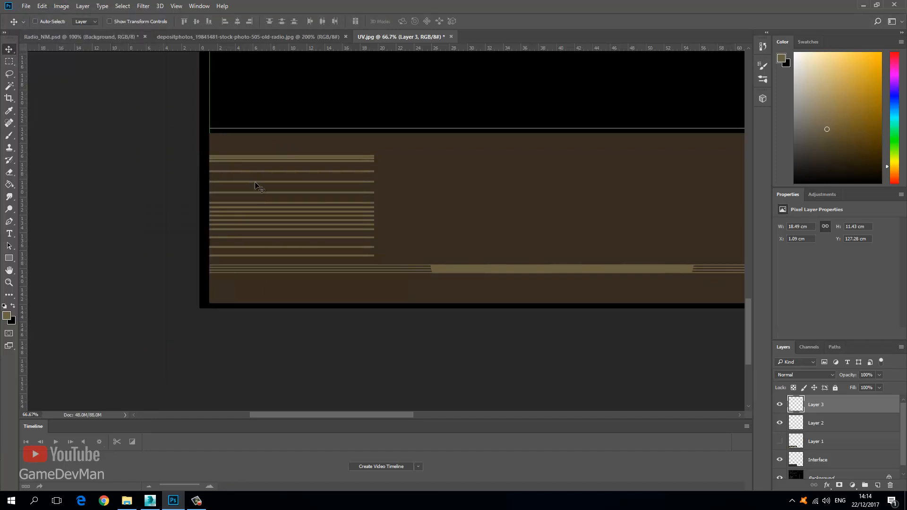
pyautogui.moveTo(255, 186); pyautogui.dragTo(660, 216)
pyautogui.moveTo(500, 222); pyautogui.dragTo(360, 200)
pyautogui.moveTo(172, 199); pyautogui.dragTo(342, 202)
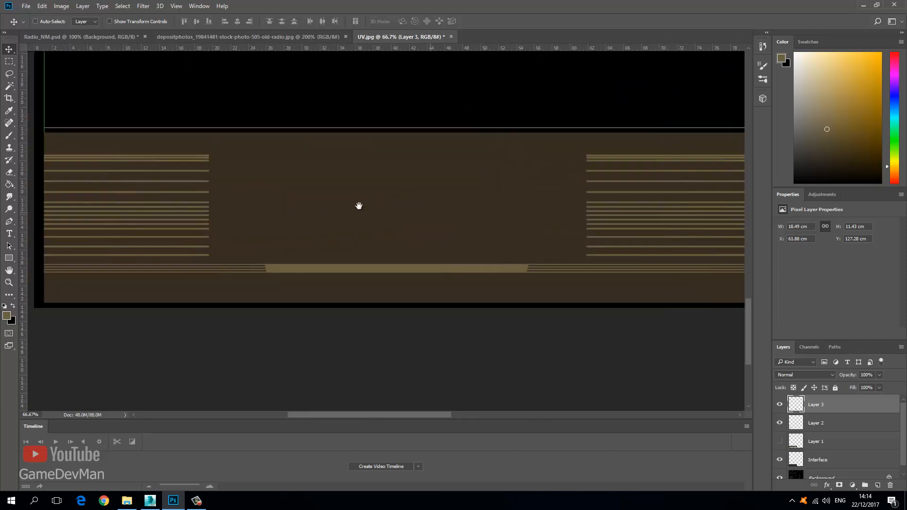
# - Merge Layer 2 and Layer 3, and show the radio photo on Layer 1 in place of the merged layer
pyautogui.rightClick(813, 423)
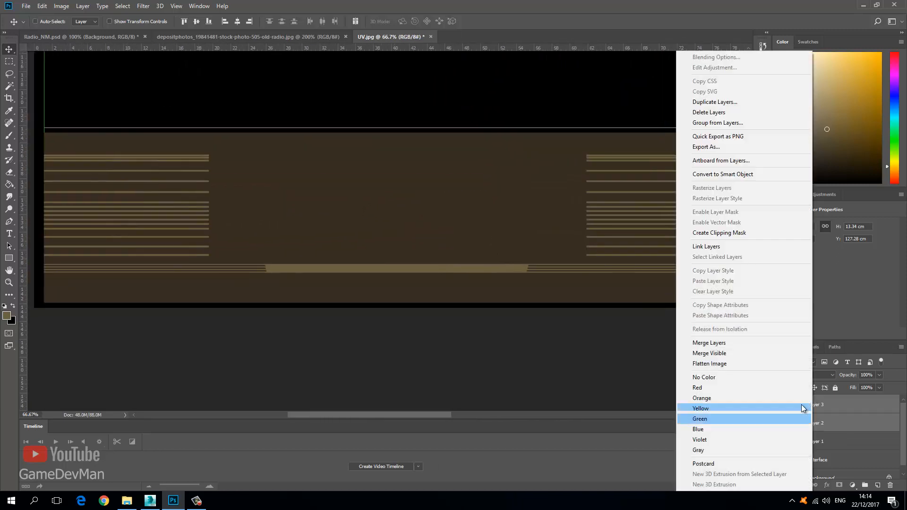
pyautogui.click(743, 344)
pyautogui.click(778, 405)
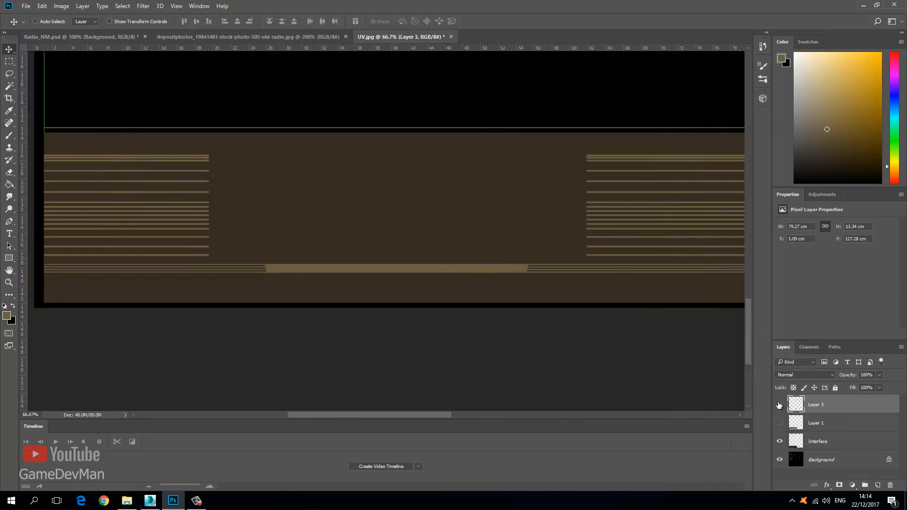
pyautogui.click(779, 423)
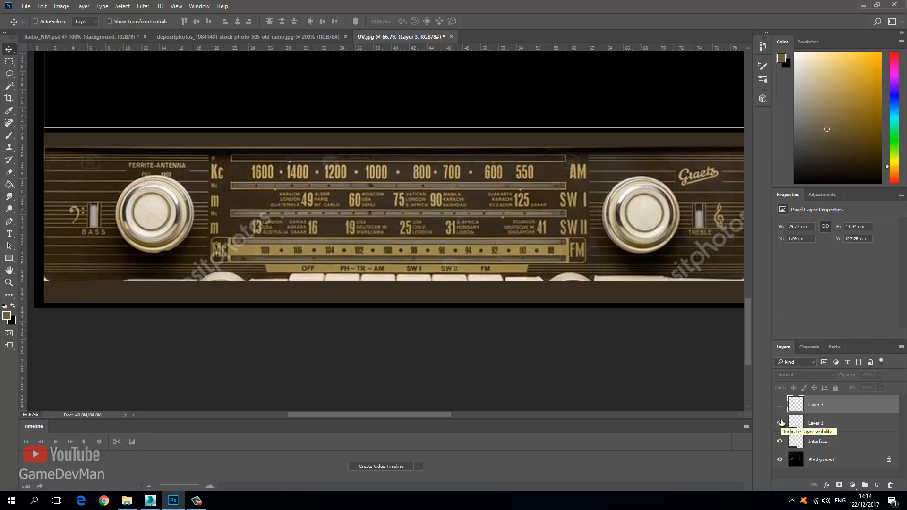
# - Make Layer 3 visible again over the radio photo's dial scales
pyautogui.hotkey('ctrl', '+')
pyautogui.hotkey('ctrl', '+')
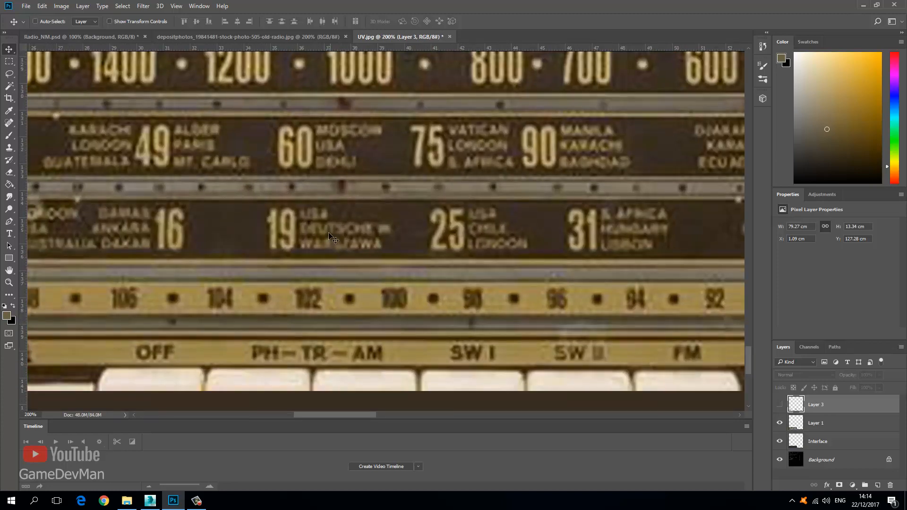
pyautogui.hscroll(-5, 307, 247)
pyautogui.scroll(-2, 269, 193)
pyautogui.hscroll(2, 268, 193)
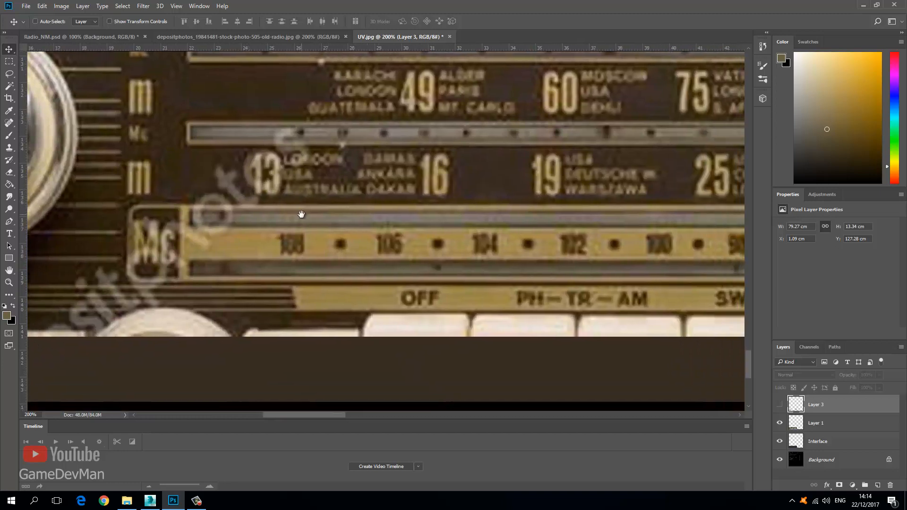
pyautogui.scroll(1, 283, 225)
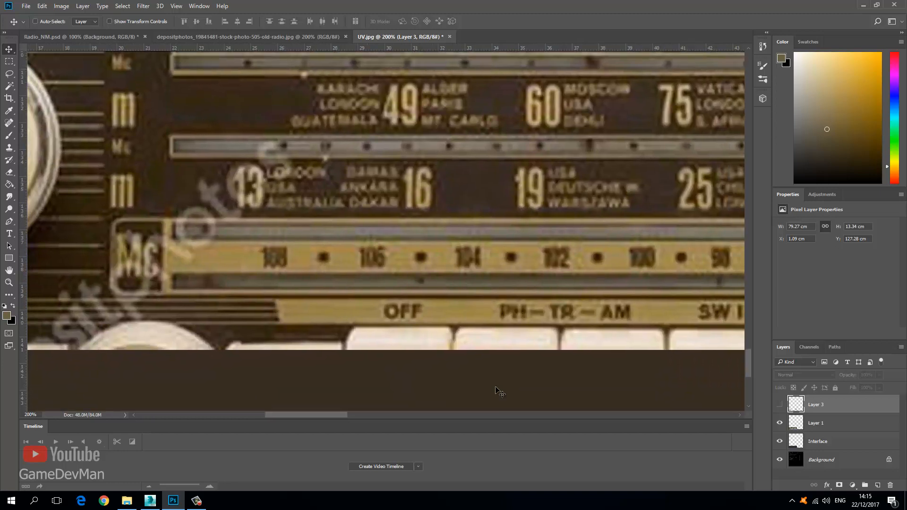
pyautogui.click(779, 405)
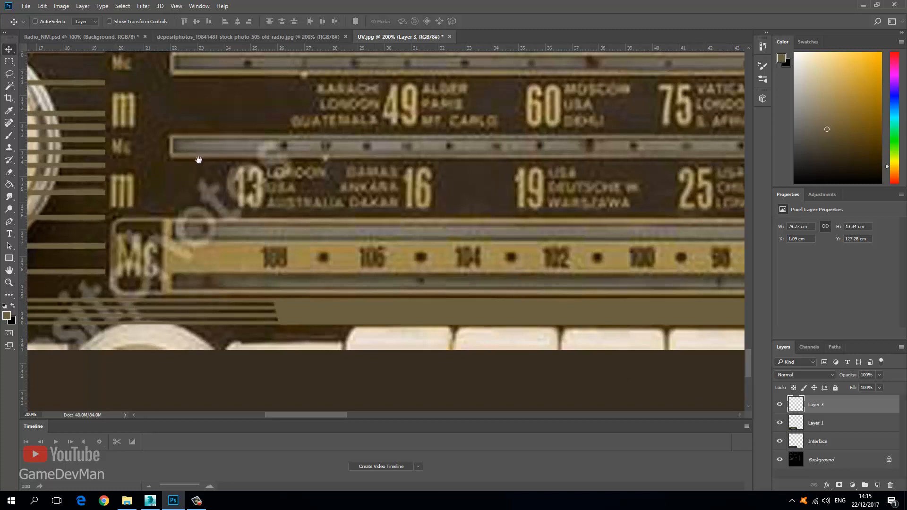
# - Select the uppermost scale bar above the Kc/AM row with a rectangular marquee and add a new empty layer
pyautogui.moveTo(198, 160); pyautogui.dragTo(160, 285)
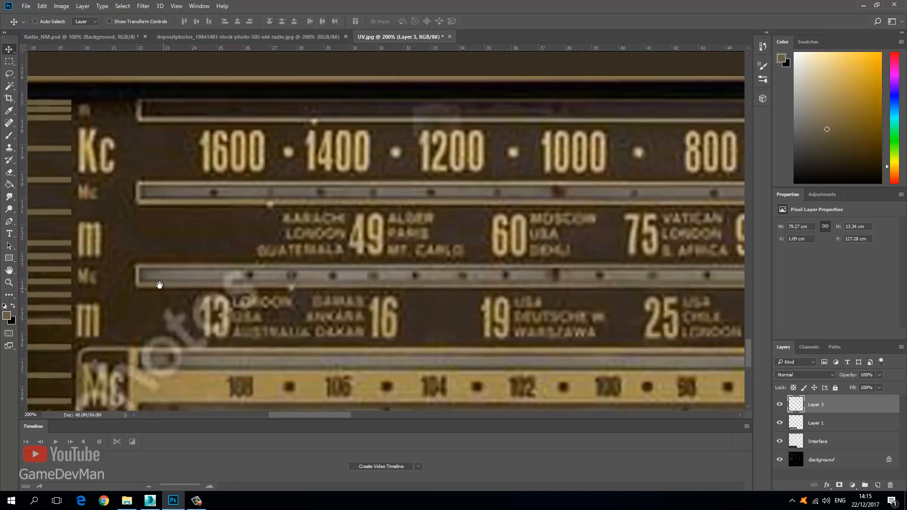
pyautogui.click(9, 61)
pyautogui.moveTo(137, 98); pyautogui.dragTo(476, 120)
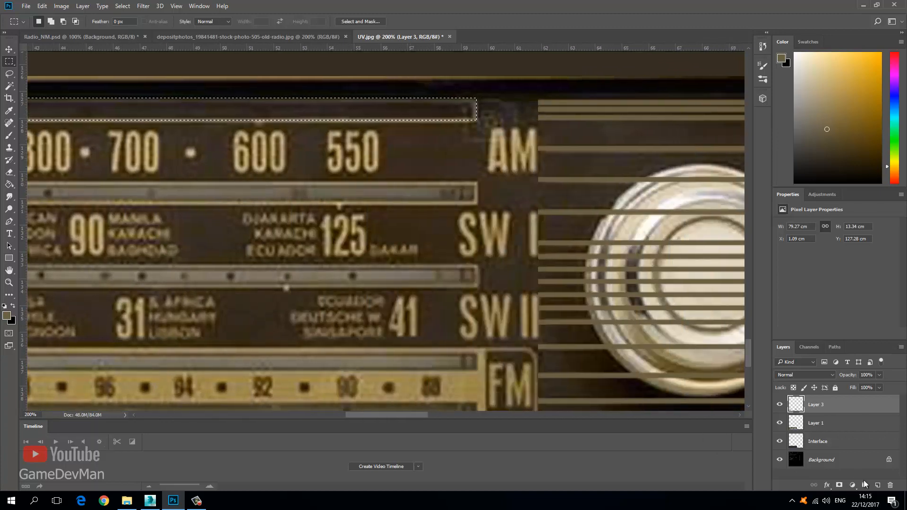
pyautogui.click(877, 485)
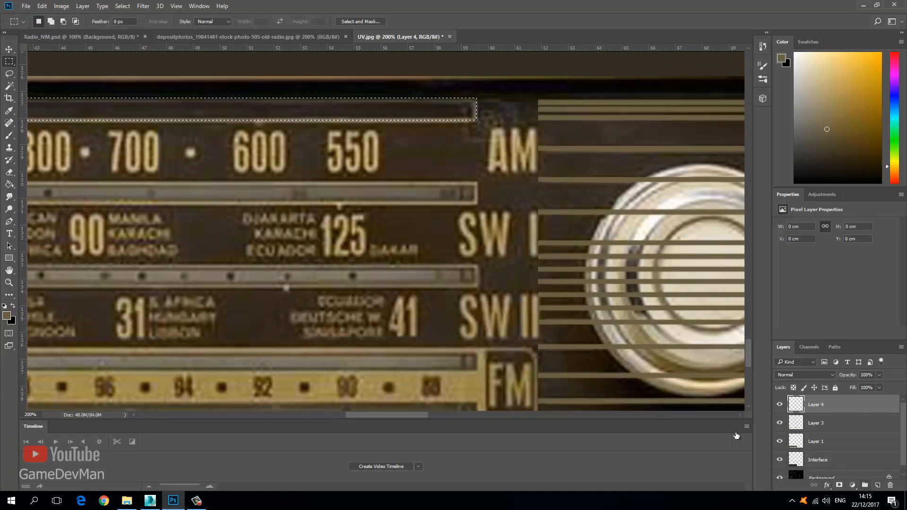
# - Try an 8 px centred stroke around the scale bar selection, and undo it
pyautogui.click(42, 6)
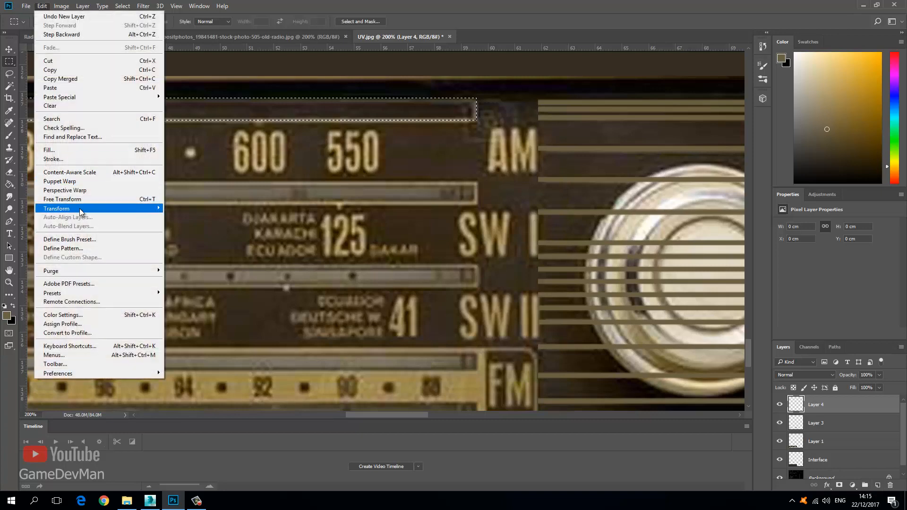
pyautogui.click(84, 160)
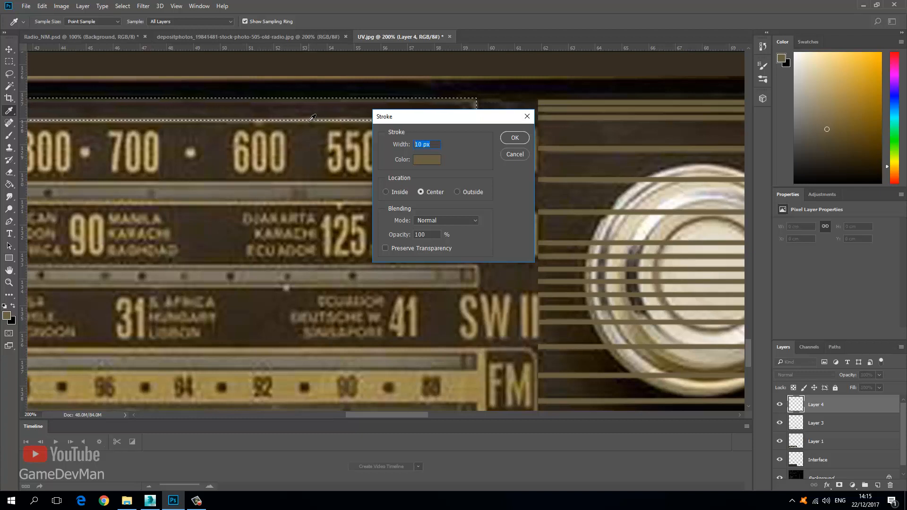
pyautogui.press('Return')
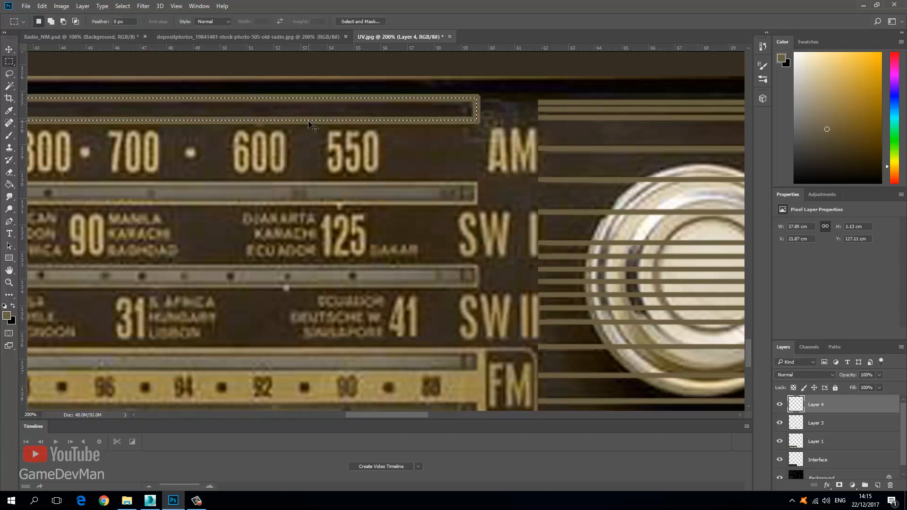
pyautogui.hotkey('ctrl', 'z')
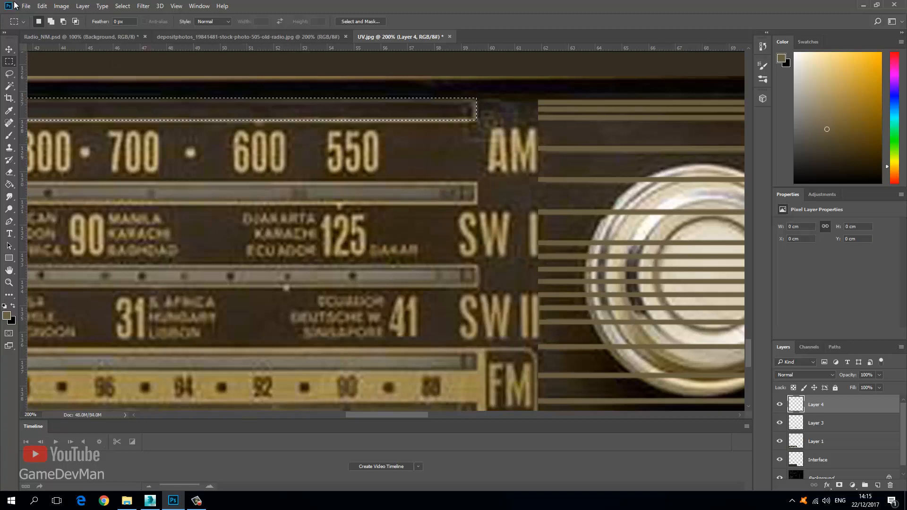
# - Outline the selected uppermost scale bar with a thinner centred stroke at 100% opacity in the foreground brown
pyautogui.click(42, 6)
pyautogui.click(72, 158)
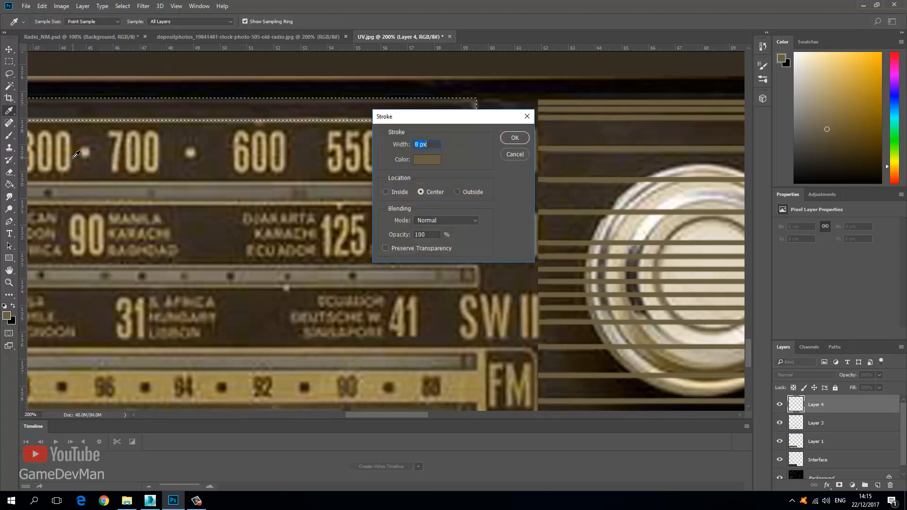
pyautogui.press('Return')
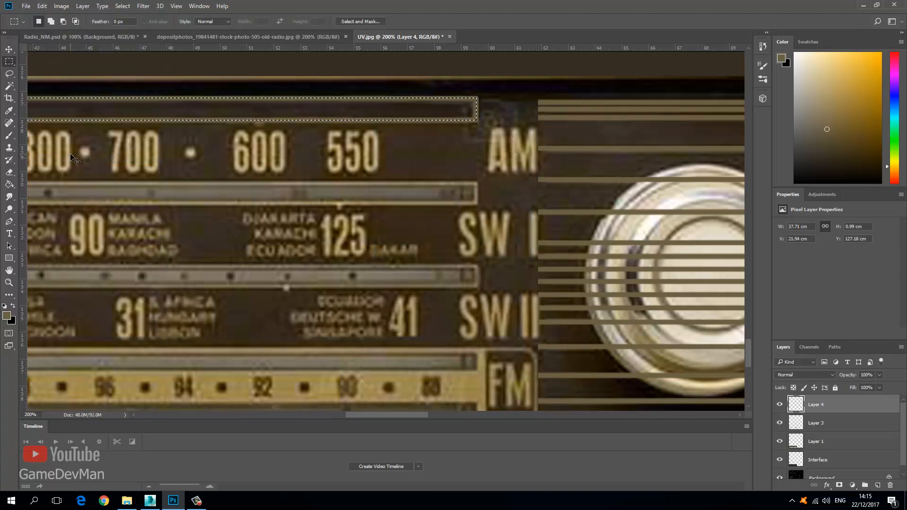
# - Duplicate the bar outline layer and move the duplicate onto the second scale bar below the Kc/AM row, at Y 130.35 cm
pyautogui.moveTo(857, 412); pyautogui.dragTo(877, 485)
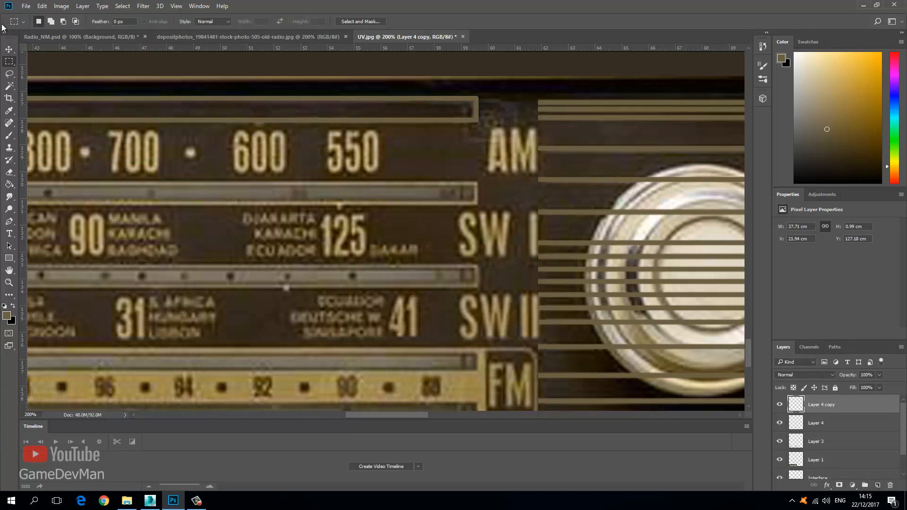
pyautogui.click(9, 49)
pyautogui.moveTo(388, 111); pyautogui.dragTo(382, 185)
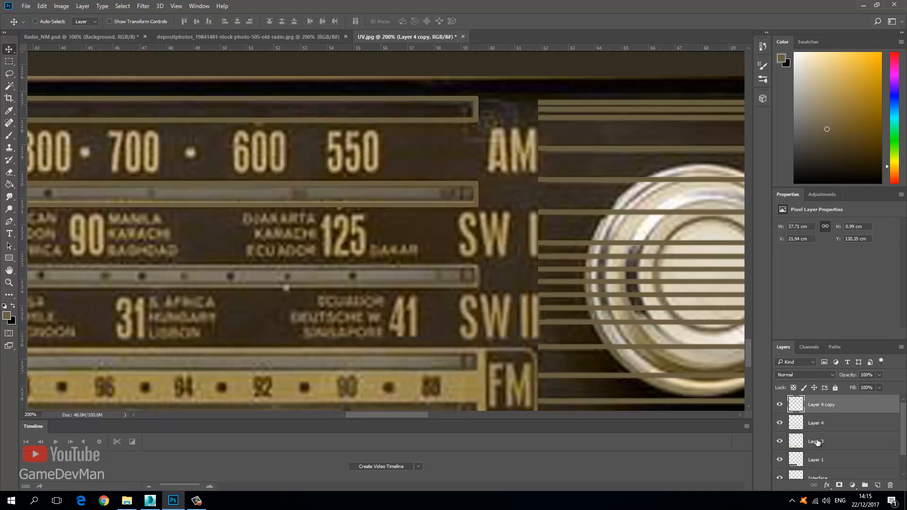
# - Duplicate the outline again and place an outline over the third scale bar between the SW I and SW II rows
pyautogui.moveTo(824, 407); pyautogui.dragTo(877, 485)
pyautogui.moveTo(403, 189); pyautogui.dragTo(404, 267)
pyautogui.moveTo(844, 408)
pyautogui.mouseDown()
pyautogui.moveTo(856, 459)
pyautogui.moveTo(877, 485)
pyautogui.mouseUp()
pyautogui.moveTo(433, 189)
pyautogui.mouseDown()
pyautogui.moveTo(429, 266)
pyautogui.moveTo(444, 240)
pyautogui.moveTo(438, 271)
pyautogui.moveTo(443, 186)
pyautogui.mouseUp()
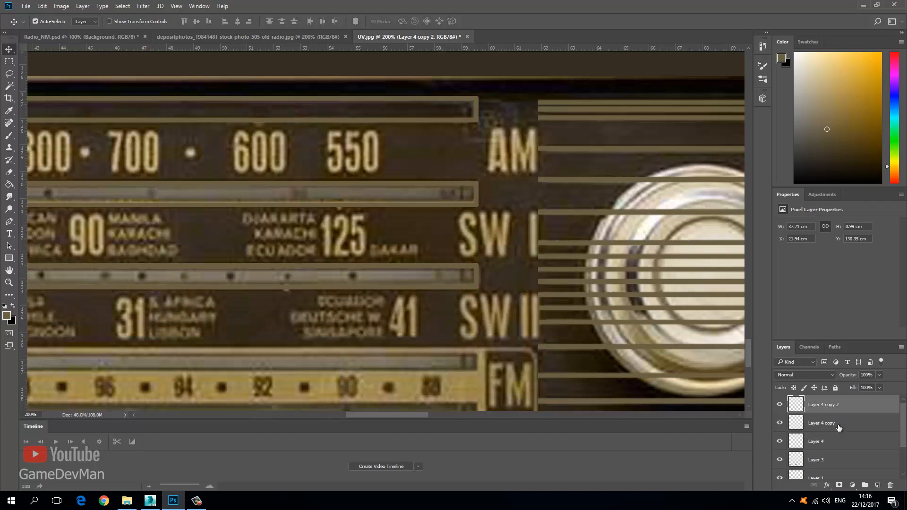
# - Merge the three bar outline layers (Layer 4 and its two copies) and the lines on Layer 3 into one layer
pyautogui.keyDown('shift'); pyautogui.click(822, 422); pyautogui.keyUp('shift')
pyautogui.keyDown('ctrl'); pyautogui.click(819, 443); pyautogui.keyUp('ctrl')
pyautogui.keyDown('ctrl'); pyautogui.click(823, 456); pyautogui.keyUp('ctrl')
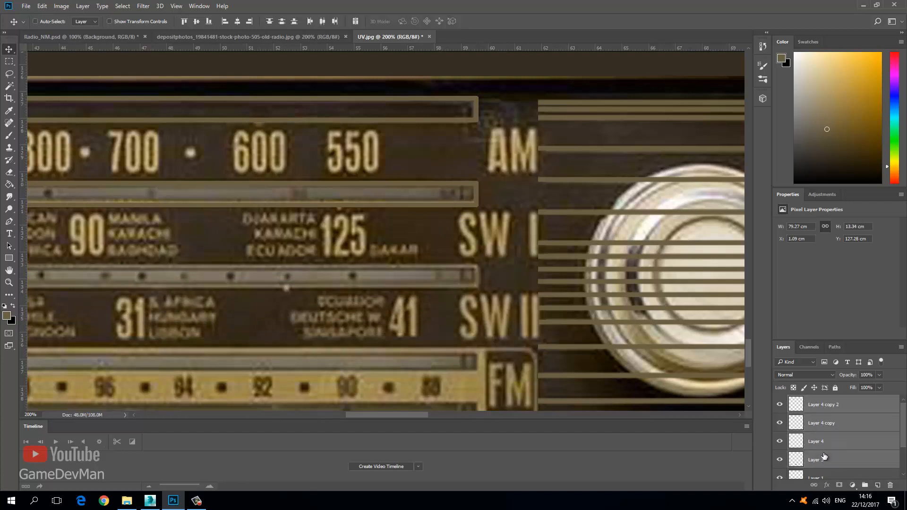
pyautogui.scroll(-2, 823, 454)
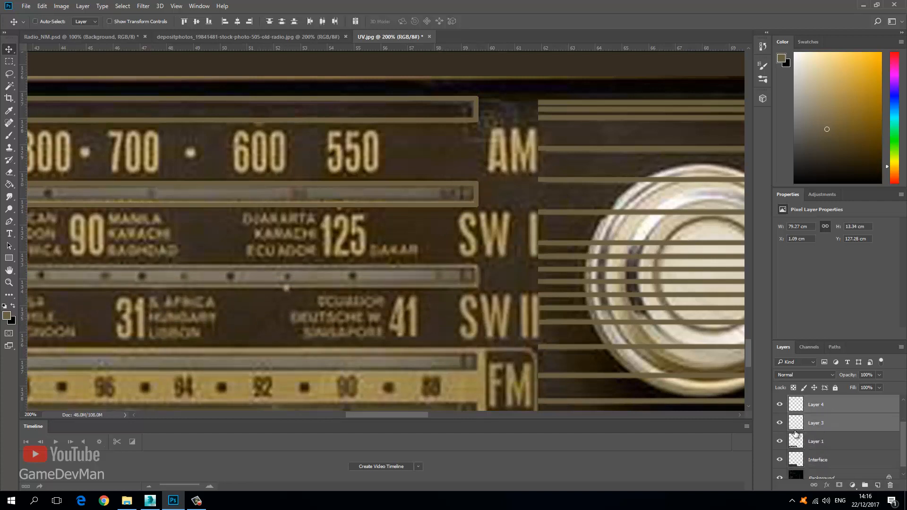
pyautogui.rightClick(811, 431)
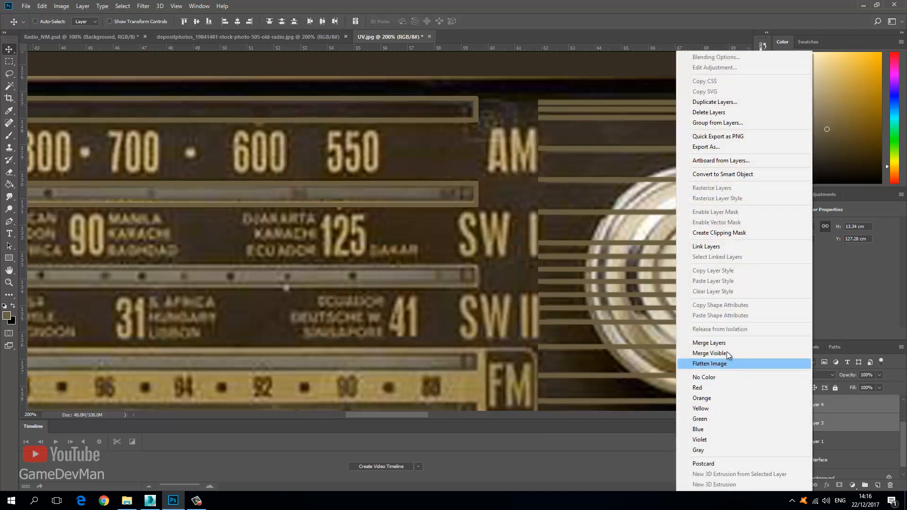
pyautogui.click(718, 343)
# - Check the merged layer and Layer 1 by toggling their visibility, and rename the merged layer as Details
pyautogui.click(778, 406)
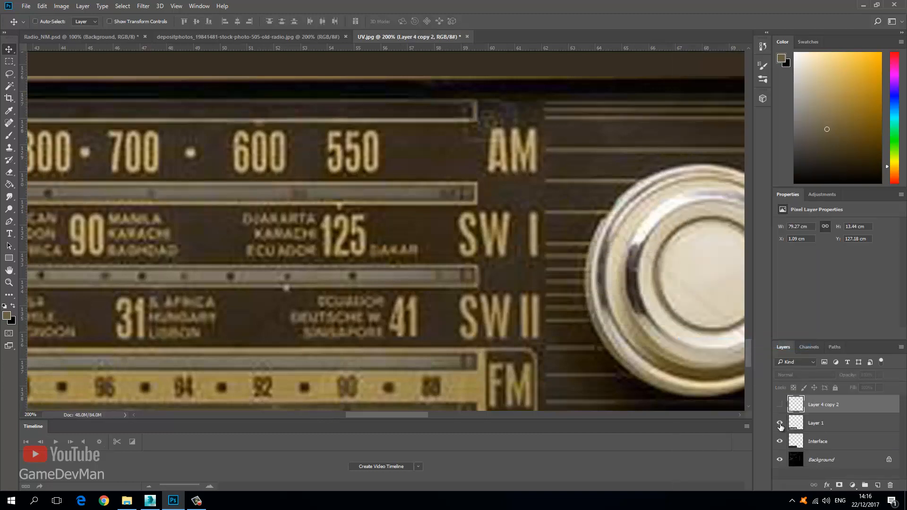
pyautogui.click(780, 426)
pyautogui.click(779, 423)
pyautogui.click(780, 404)
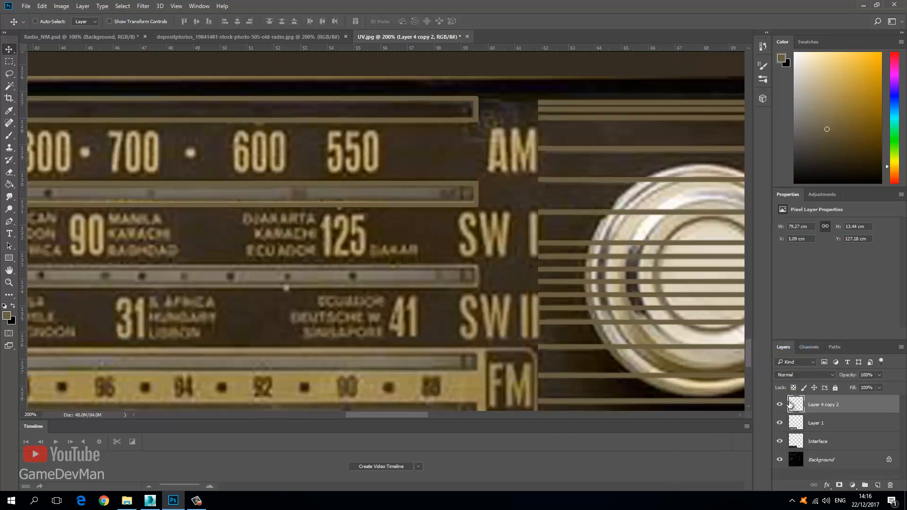
pyautogui.doubleClick(822, 404)
pyautogui.write('Details')
pyautogui.press('Return')
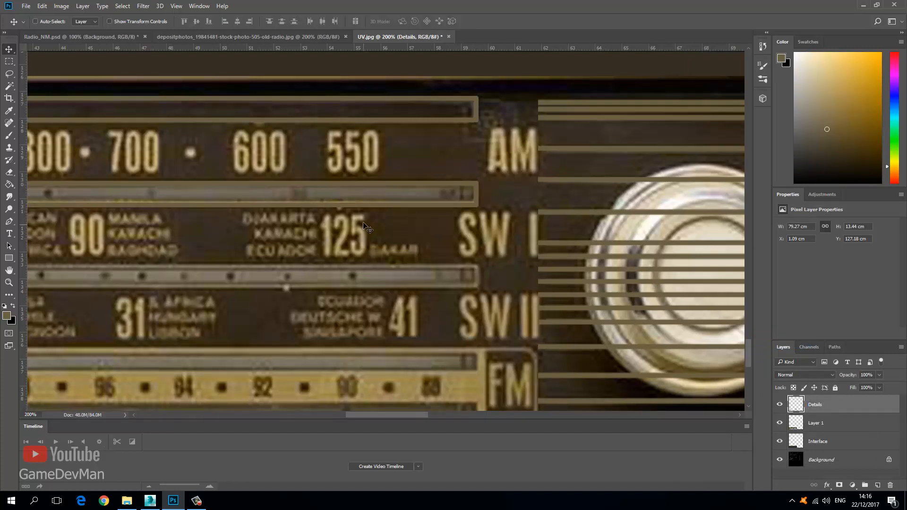
# - On a new layer, make a rectangular selection about 42 by 3 cm around the whole FM row, from the Mc label to the FM label
pyautogui.moveTo(249, 224); pyautogui.dragTo(562, 230)
pyautogui.moveTo(184, 223); pyautogui.dragTo(562, 243)
pyautogui.moveTo(279, 251); pyautogui.dragTo(488, 268)
pyautogui.moveTo(326, 265)
pyautogui.mouseDown()
pyautogui.moveTo(486, 278)
pyautogui.moveTo(399, 278)
pyautogui.moveTo(320, 249)
pyautogui.mouseUp()
pyautogui.moveTo(454, 259); pyautogui.dragTo(472, 161)
pyautogui.moveTo(562, 307); pyautogui.dragTo(362, 277)
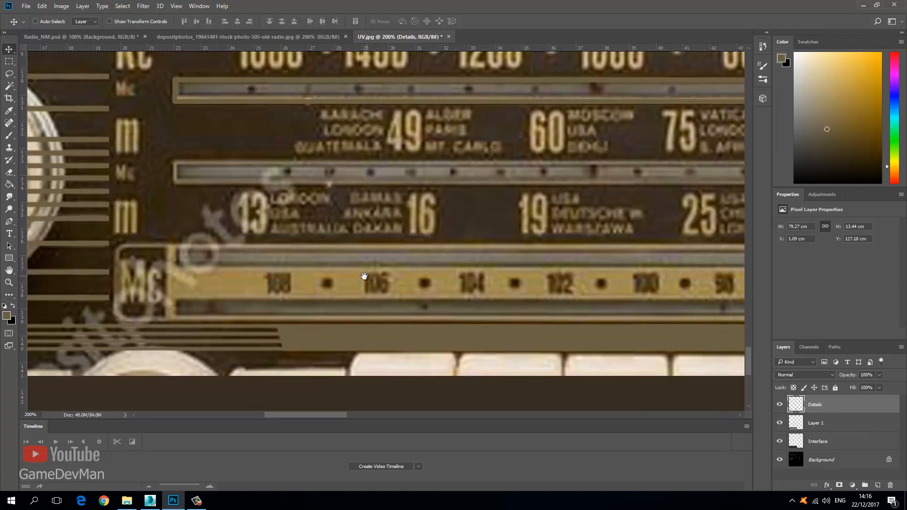
pyautogui.click(9, 61)
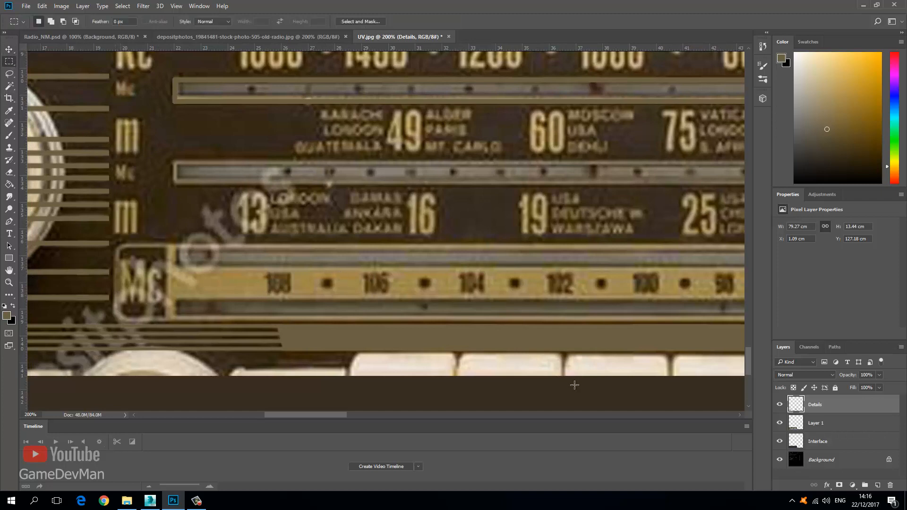
pyautogui.click(877, 485)
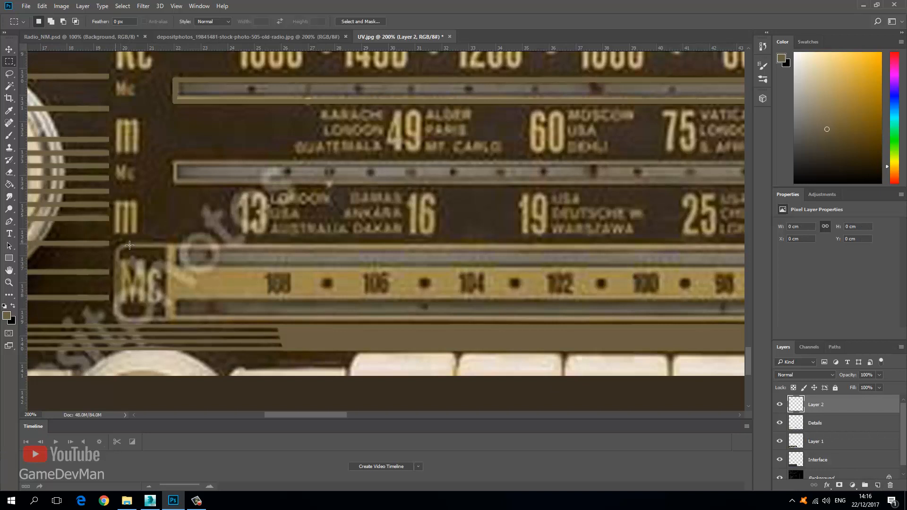
pyautogui.moveTo(129, 245); pyautogui.dragTo(530, 321)
# - Smooth the corners of the FM row selection with a sample radius of 5 pixels and again with 10 pixels
pyautogui.click(143, 5)
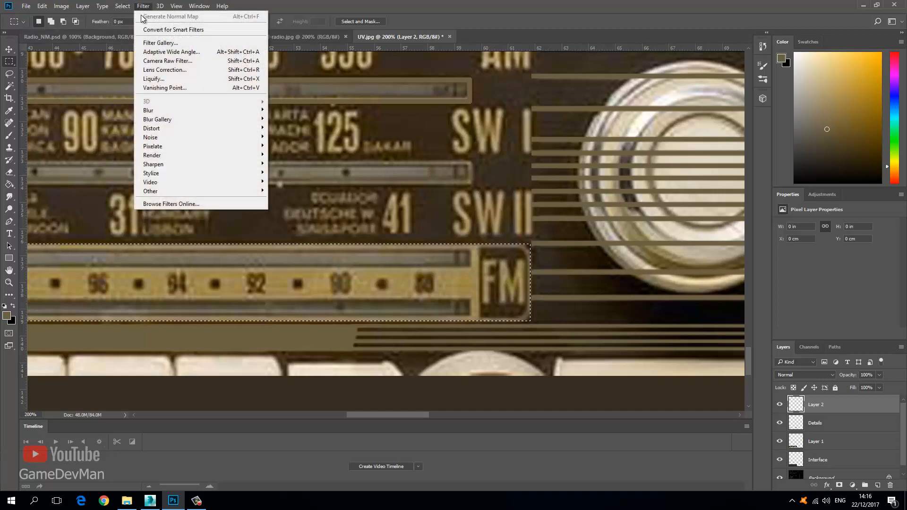
pyautogui.moveTo(122, 6)
pyautogui.moveTo(166, 127)
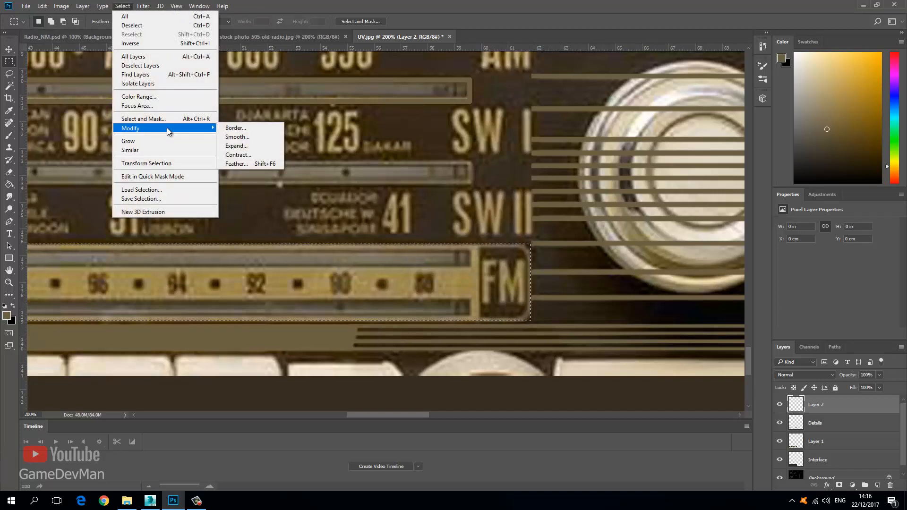
pyautogui.click(253, 138)
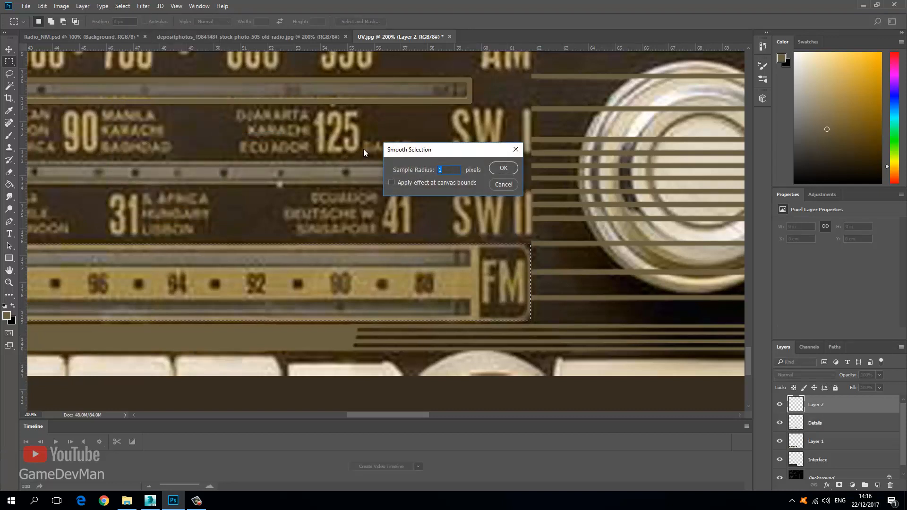
pyautogui.press('Return')
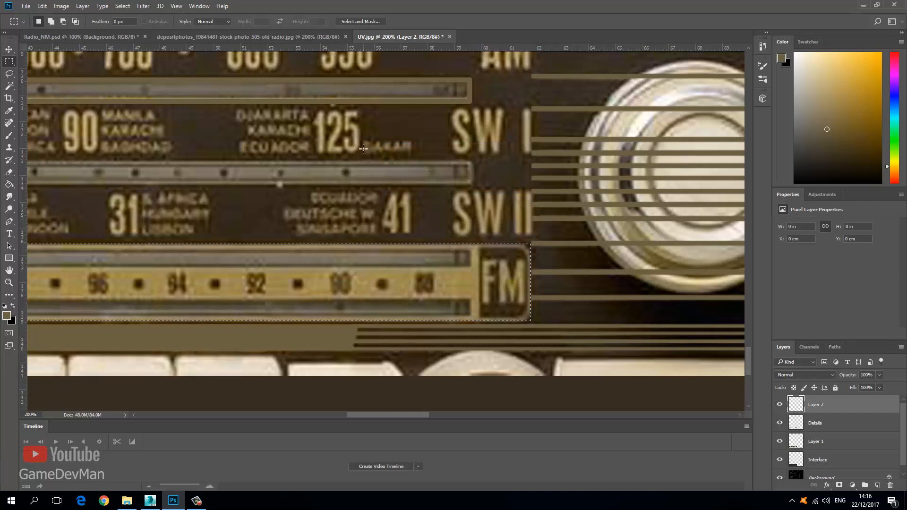
pyautogui.click(123, 6)
pyautogui.moveTo(184, 128)
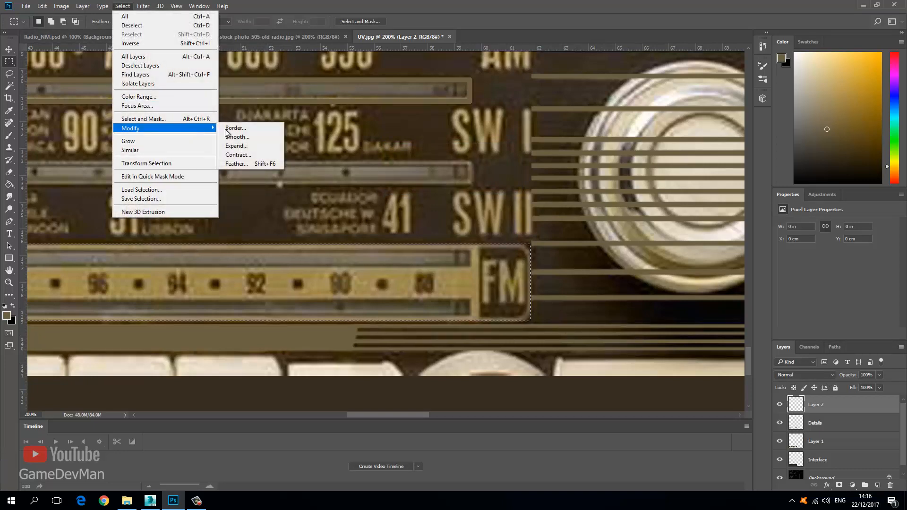
pyautogui.click(249, 137)
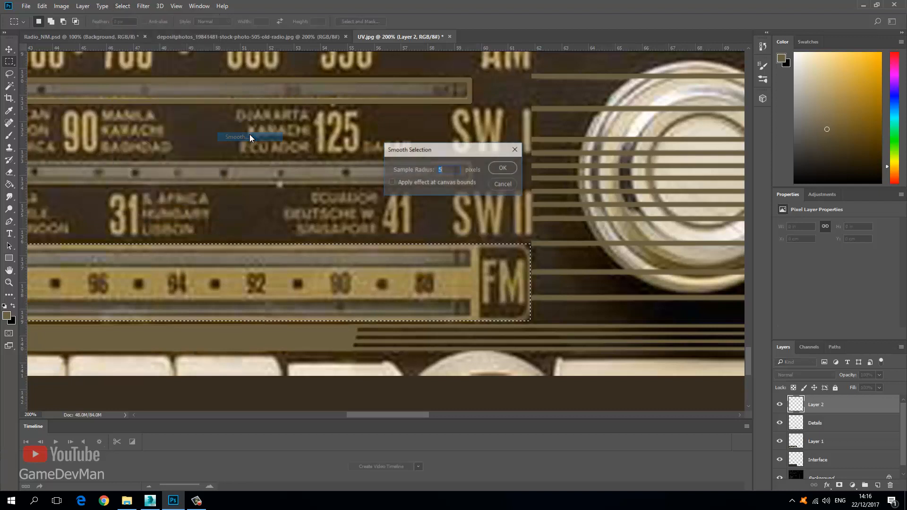
pyautogui.write('10')
pyautogui.press('Return')
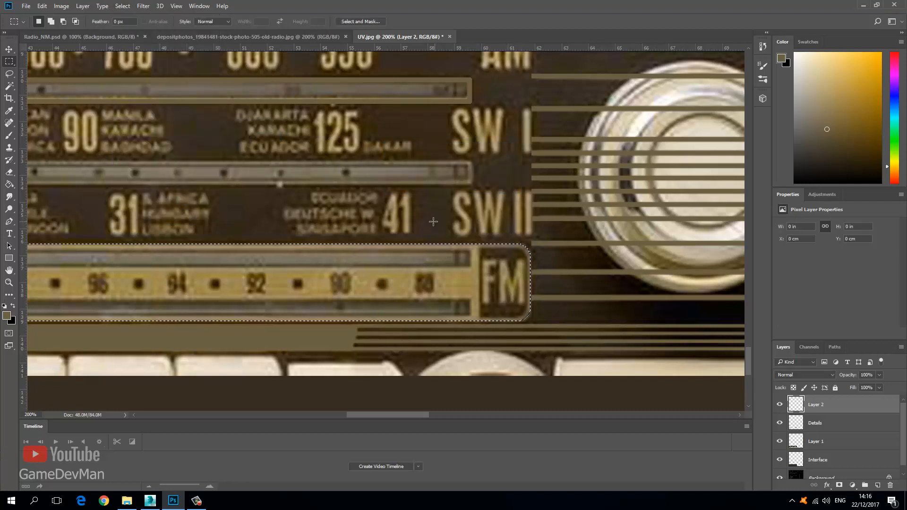
# - Stroke the rounded FM row selection in the foreground brown, deselect it, and check the outlines by toggling the visibility of Layer 1
pyautogui.click(42, 6)
pyautogui.click(87, 163)
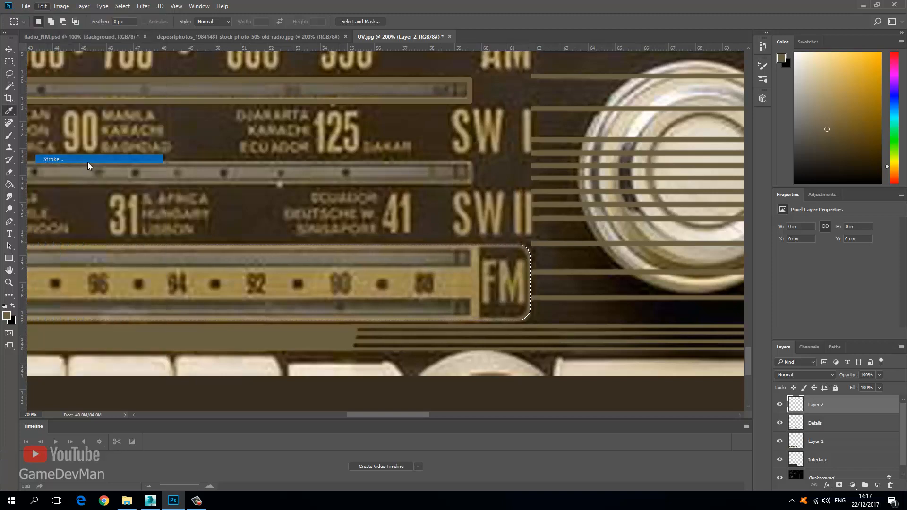
pyautogui.press('Return')
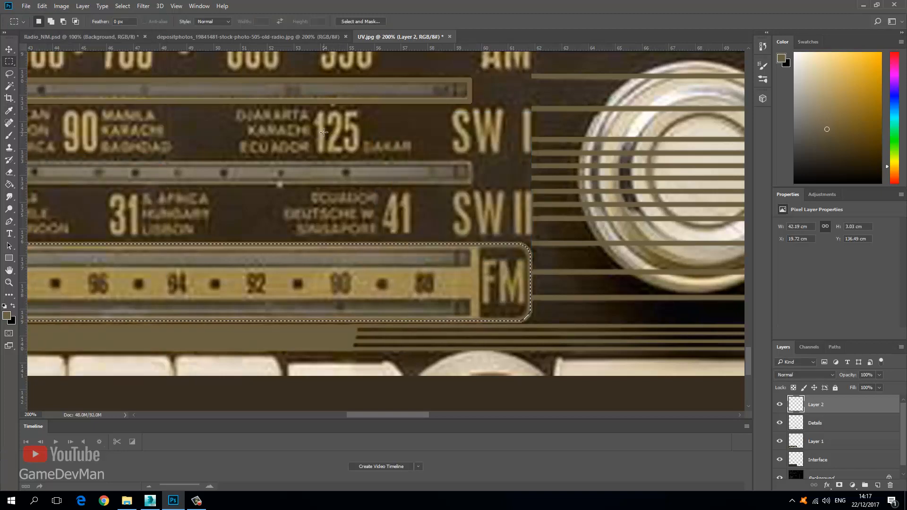
pyautogui.hotkey('ctrl', 'd')
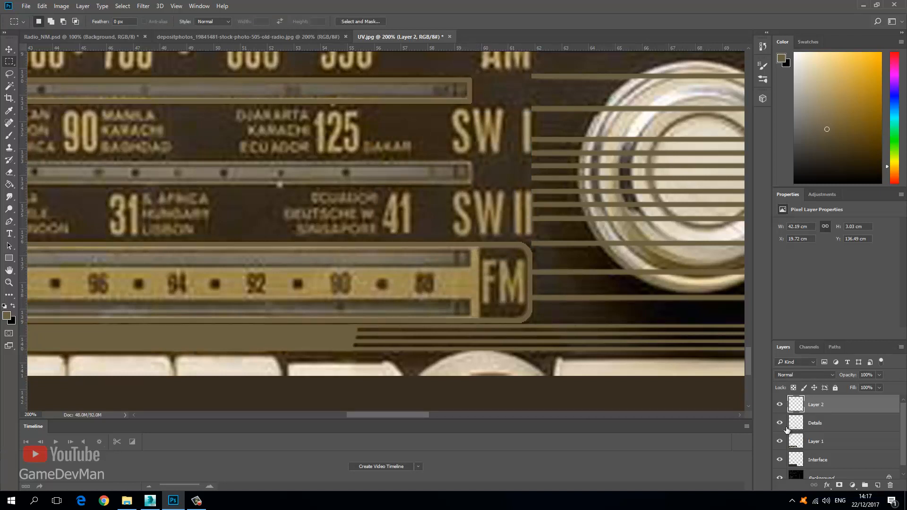
pyautogui.click(779, 444)
pyautogui.click(779, 444)
pyautogui.click(780, 444)
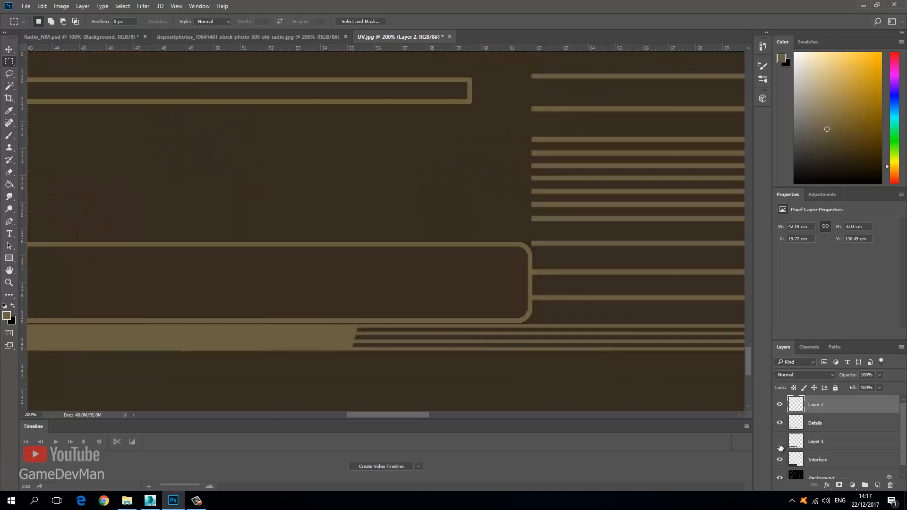
pyautogui.click(780, 444)
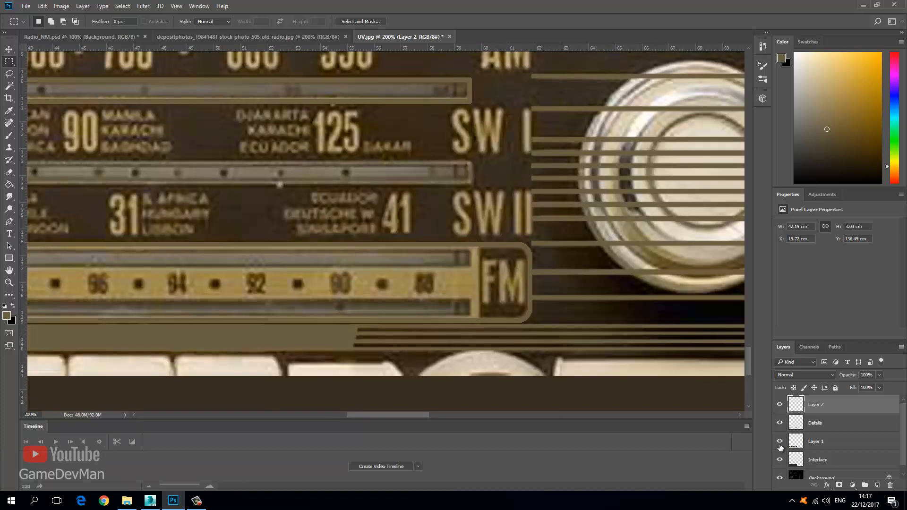
pyautogui.click(9, 49)
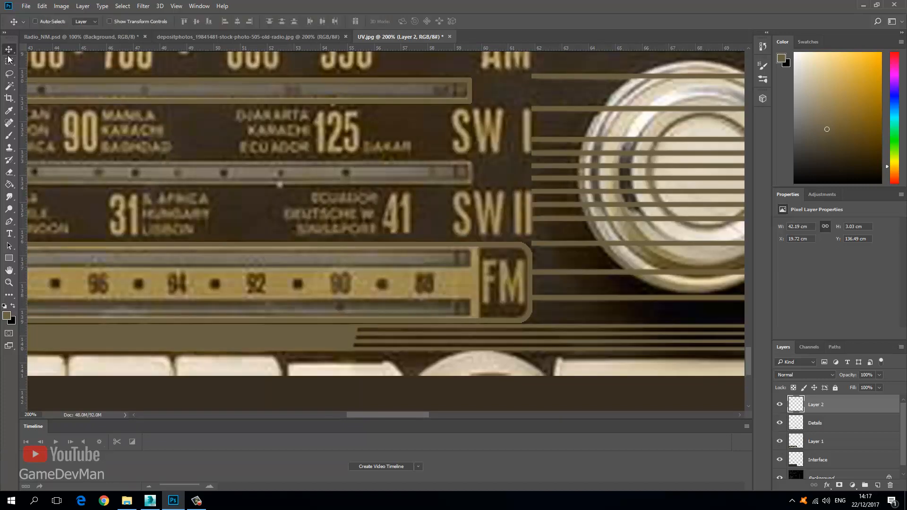
pyautogui.moveTo(405, 242)
pyautogui.mouseDown()
pyautogui.moveTo(405, 231)
pyautogui.moveTo(486, 260)
pyautogui.mouseUp()
pyautogui.hotkey('ctrl', 'z')
# - Copy the second scale bar's outline from the Details layer to its own layer and move it onto the third bar, at Y 133.49 cm
pyautogui.moveTo(431, 264); pyautogui.dragTo(407, 261)
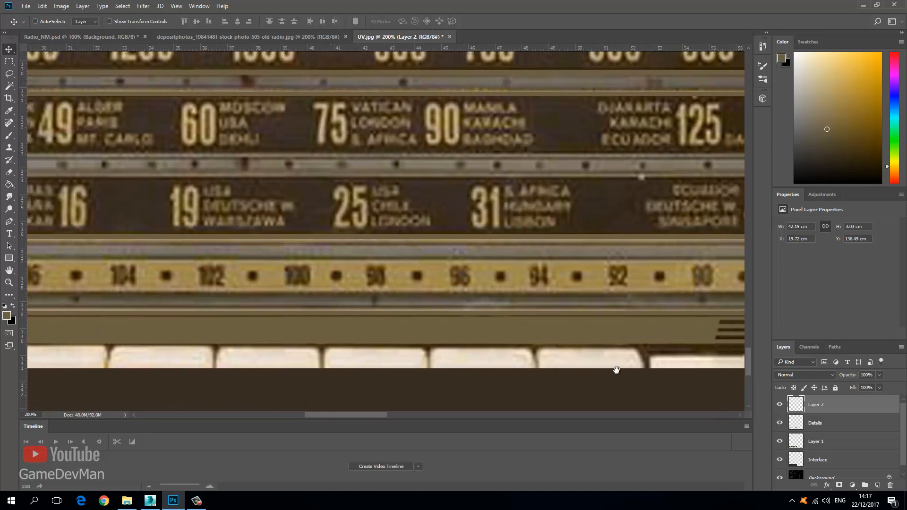
pyautogui.moveTo(143, 272); pyautogui.dragTo(405, 273)
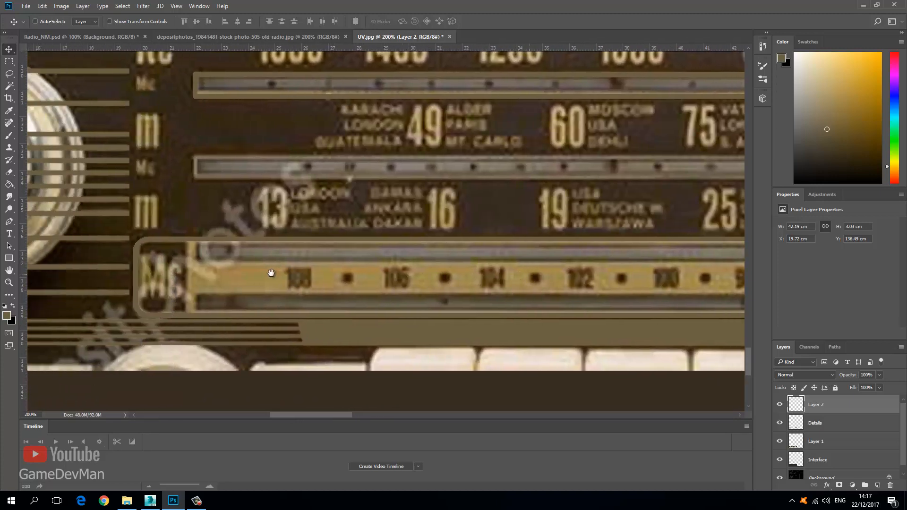
pyautogui.click(9, 61)
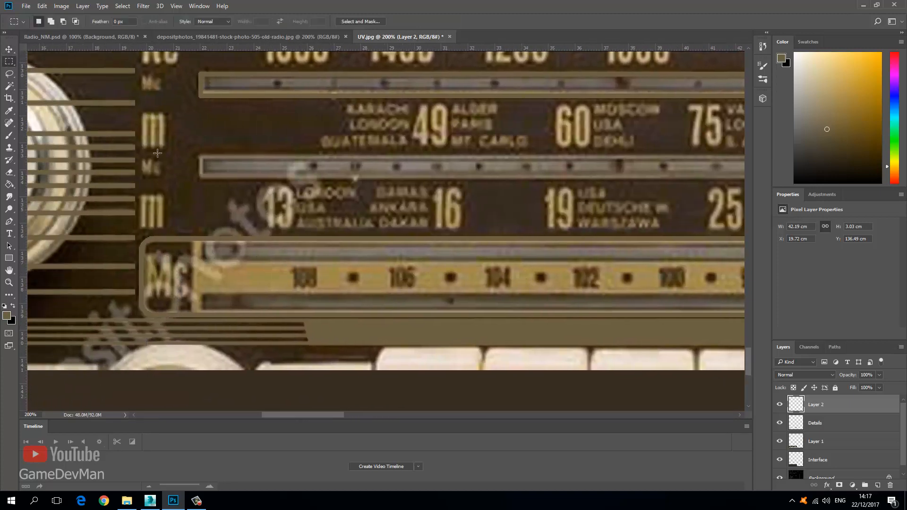
pyautogui.moveTo(181, 144); pyautogui.dragTo(619, 188)
pyautogui.click(551, 157)
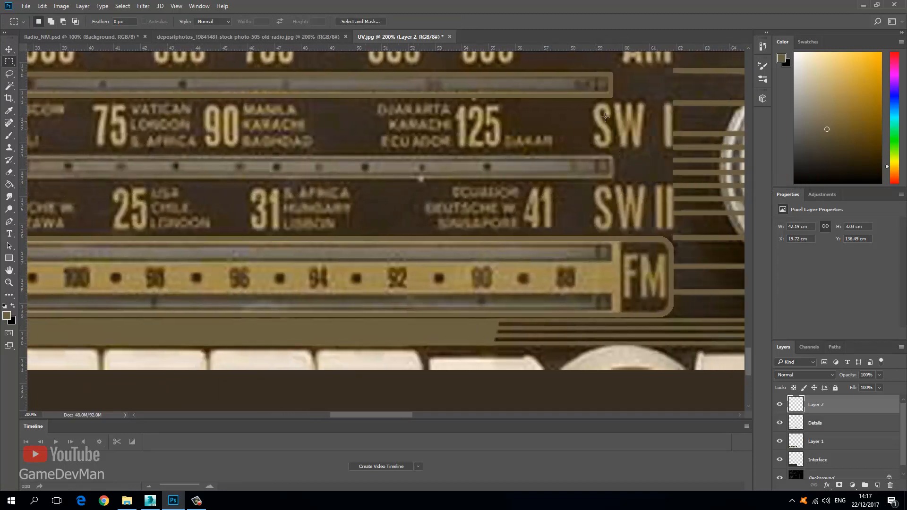
pyautogui.moveTo(619, 110); pyautogui.dragTo(214, 61)
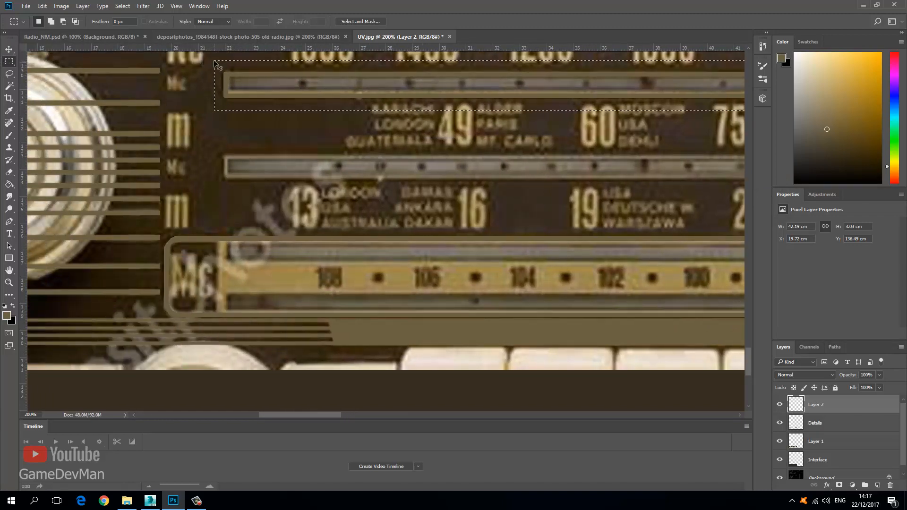
pyautogui.click(807, 425)
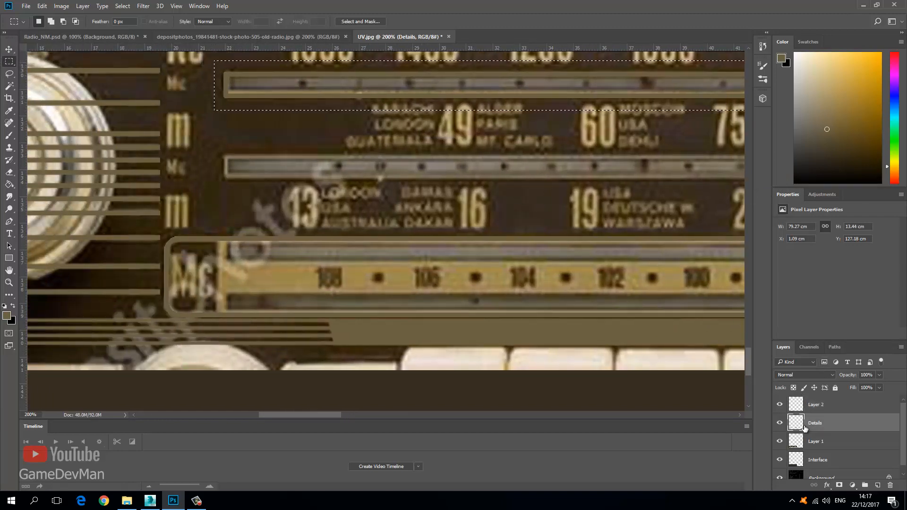
pyautogui.hotkey('ctrl', 'j')
pyautogui.click(9, 49)
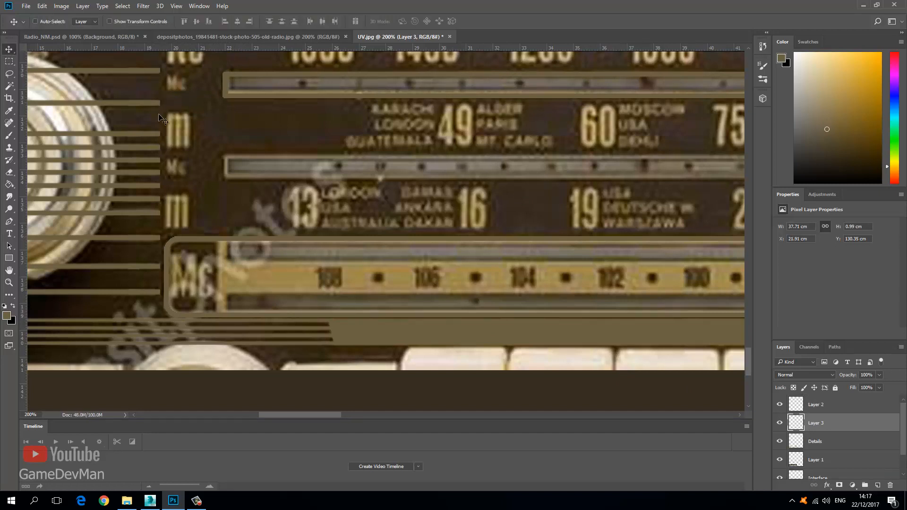
pyautogui.moveTo(236, 103); pyautogui.dragTo(247, 176)
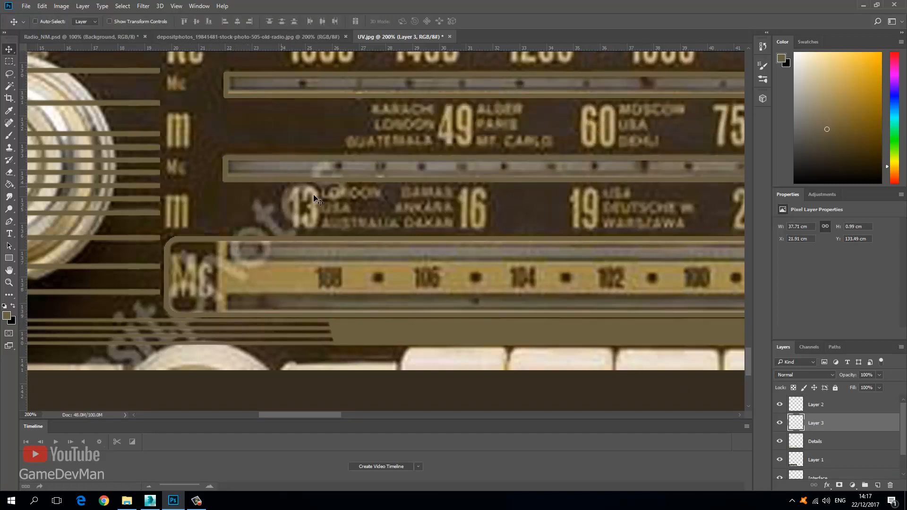
# - Duplicate the bar outline twice and place the copies on the FM row's upper and lower bars, the lower one at Y 138.54 cm
pyautogui.moveTo(835, 427); pyautogui.dragTo(877, 484)
pyautogui.moveTo(272, 175); pyautogui.dragTo(271, 252)
pyautogui.moveTo(833, 428); pyautogui.dragTo(877, 485)
pyautogui.moveTo(262, 249); pyautogui.dragTo(259, 304)
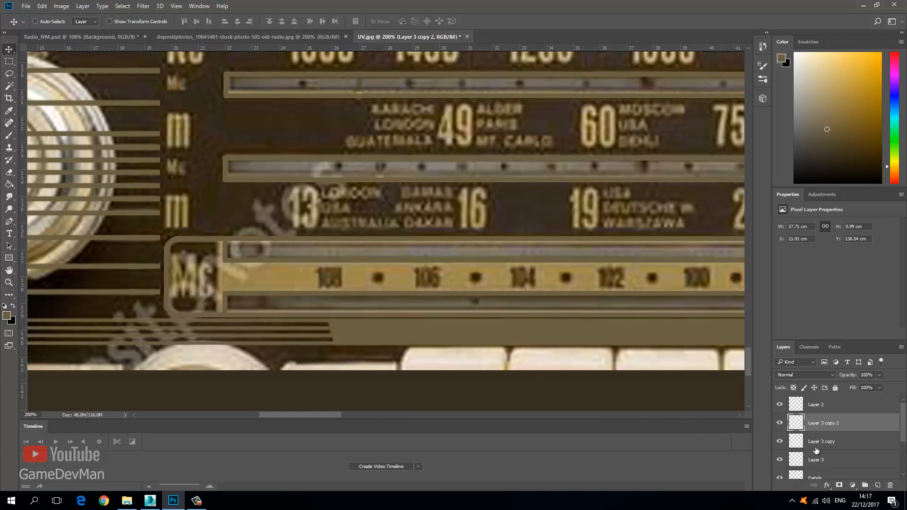
# - Merge the FM frame layer, the three bar outline layers and the Details layer into one layer
pyautogui.scroll(-2, 815, 450)
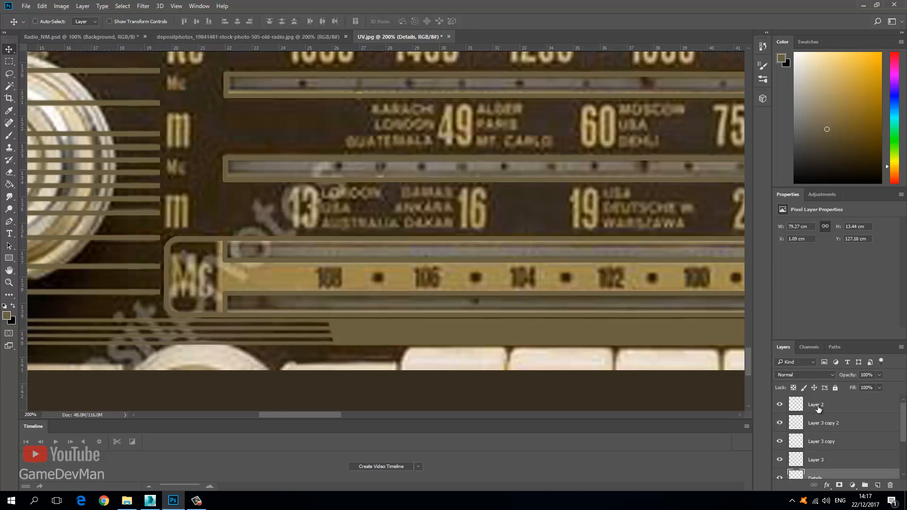
pyautogui.keyDown('shift'); pyautogui.click(819, 407); pyautogui.keyUp('shift')
pyautogui.rightClick(819, 407)
pyautogui.click(779, 341)
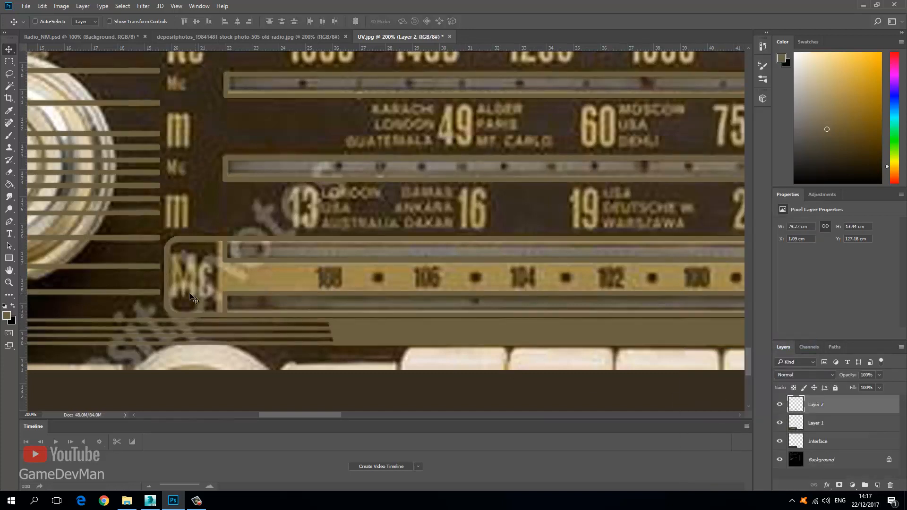
# - Paint the vertical dividers beside the Mc and FM labels in the FM row with a 5 px brush
pyautogui.press('b')
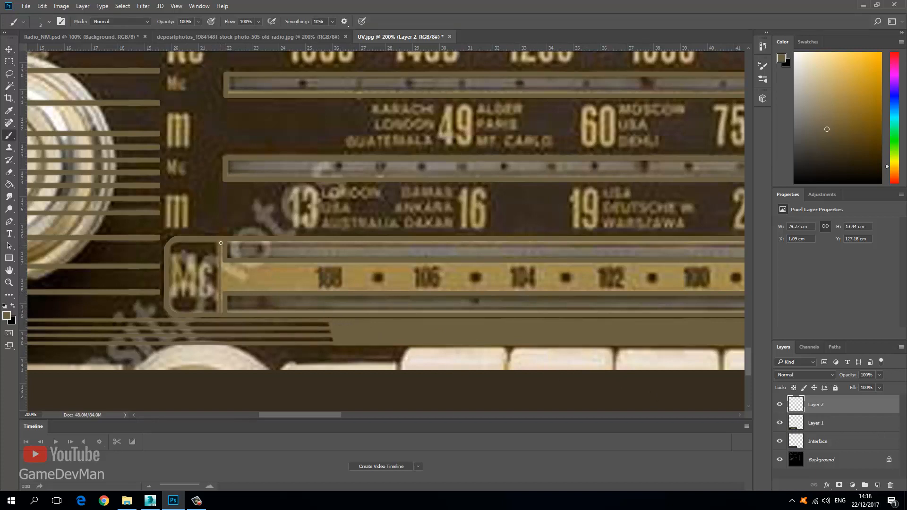
pyautogui.rightClick(223, 309)
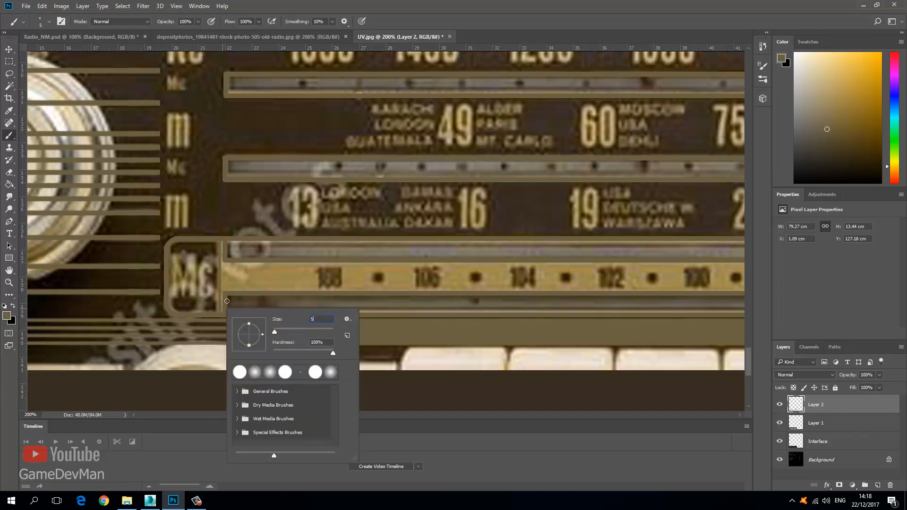
pyautogui.press('Return')
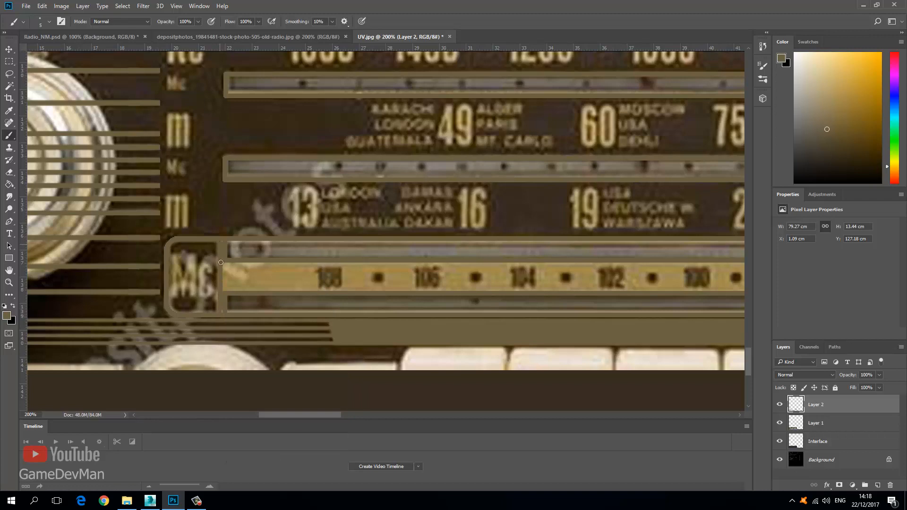
pyautogui.hscroll(10, 493, 273)
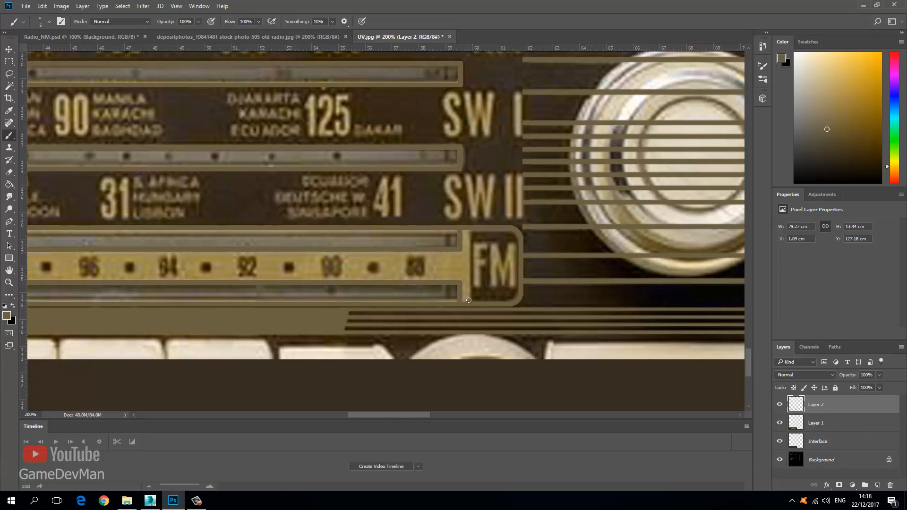
pyautogui.moveTo(468, 290); pyautogui.dragTo(469, 232)
# - Hide Layer 1 and fill the band between the FM row's two bars with the foreground brown
pyautogui.click(780, 423)
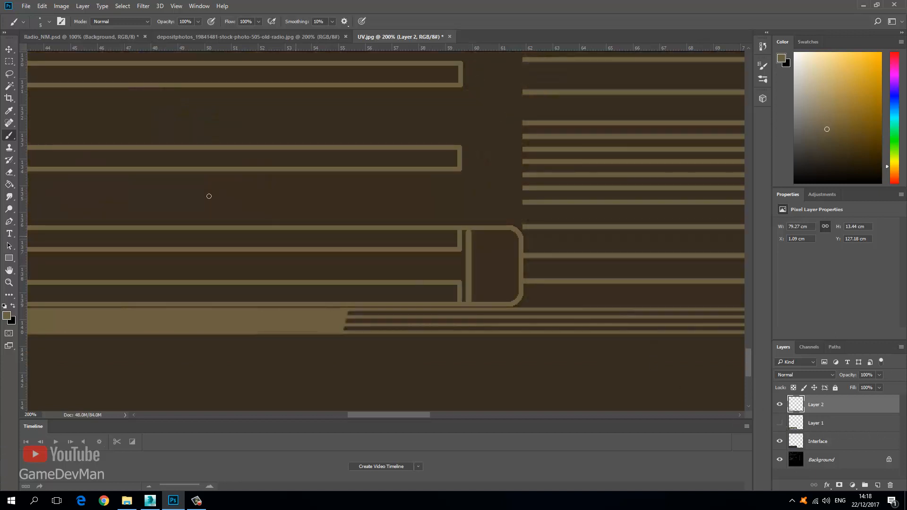
pyautogui.click(9, 184)
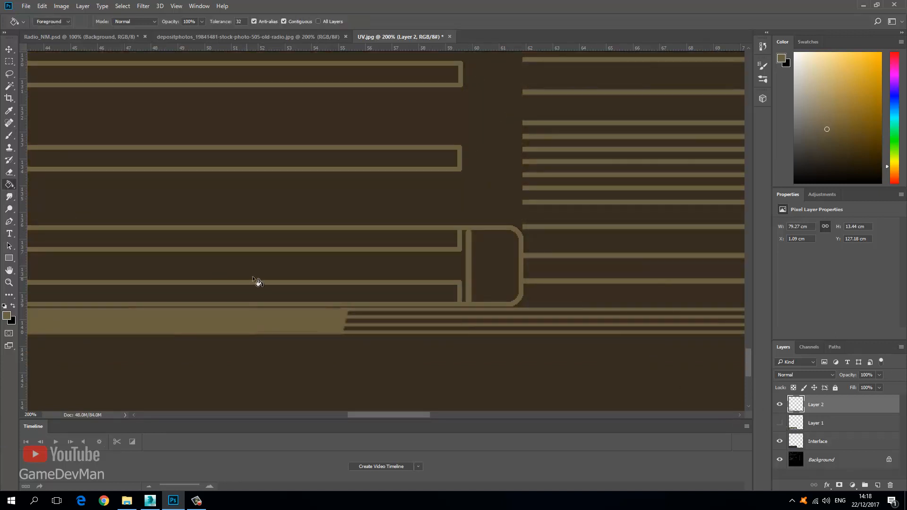
pyautogui.click(292, 267)
pyautogui.press('b')
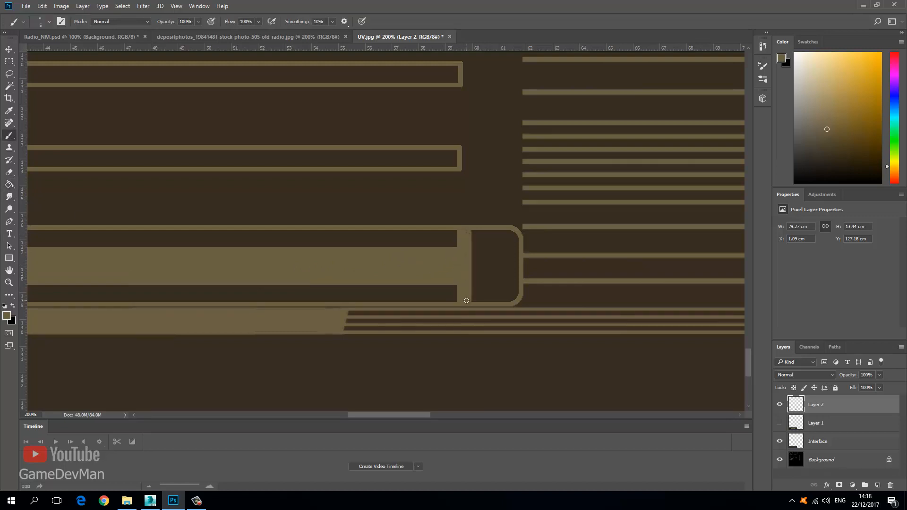
pyautogui.hscroll(-10, 233, 265)
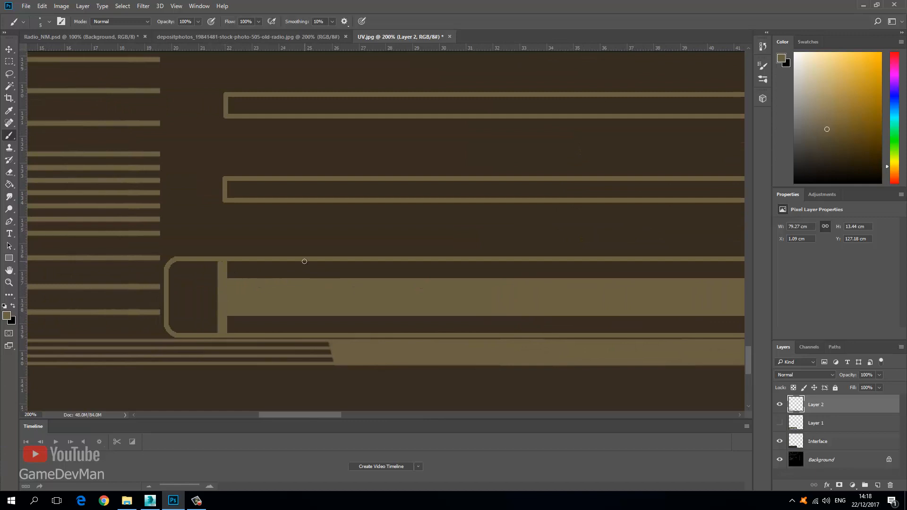
pyautogui.scroll(-3, 304, 265)
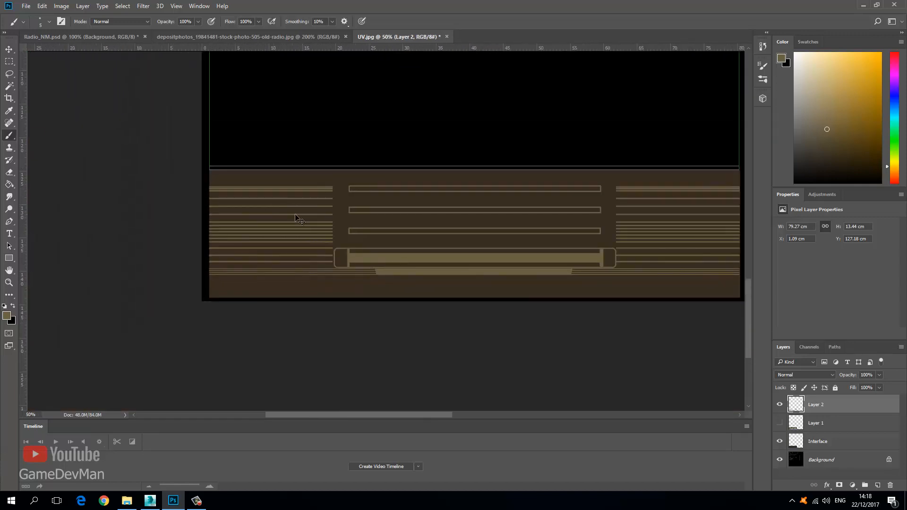
# - Save the texture as a Targa file over Diffuse.tga at 24 bits/pixel
pyautogui.hotkey('ctrl', 's')
pyautogui.click(282, 306)
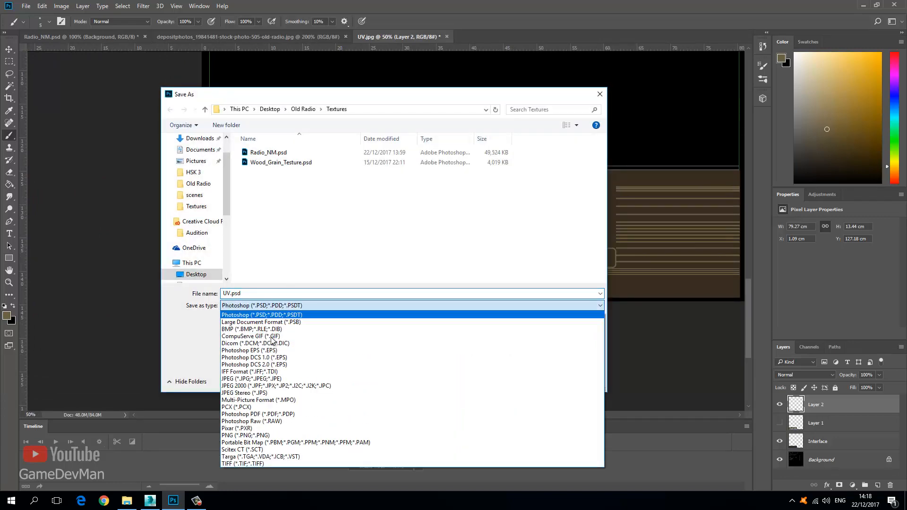
pyautogui.click(264, 458)
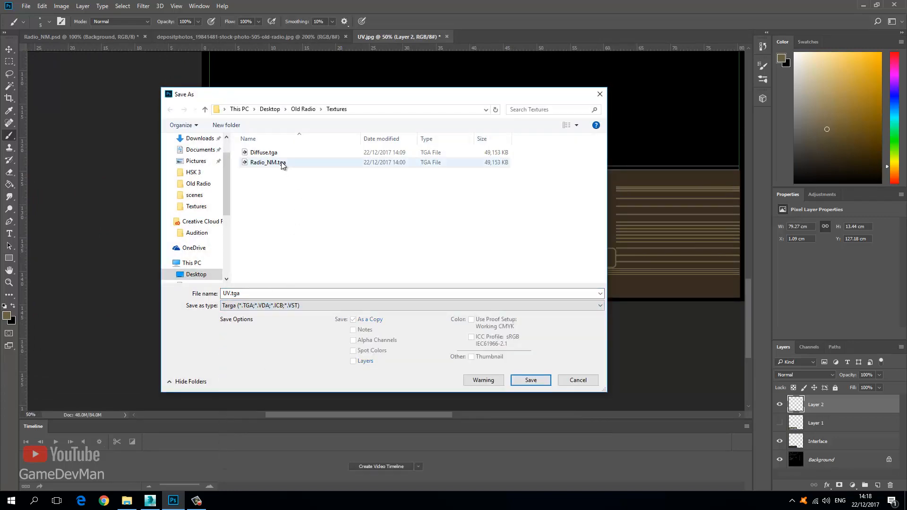
pyautogui.doubleClick(262, 152)
pyautogui.click(477, 250)
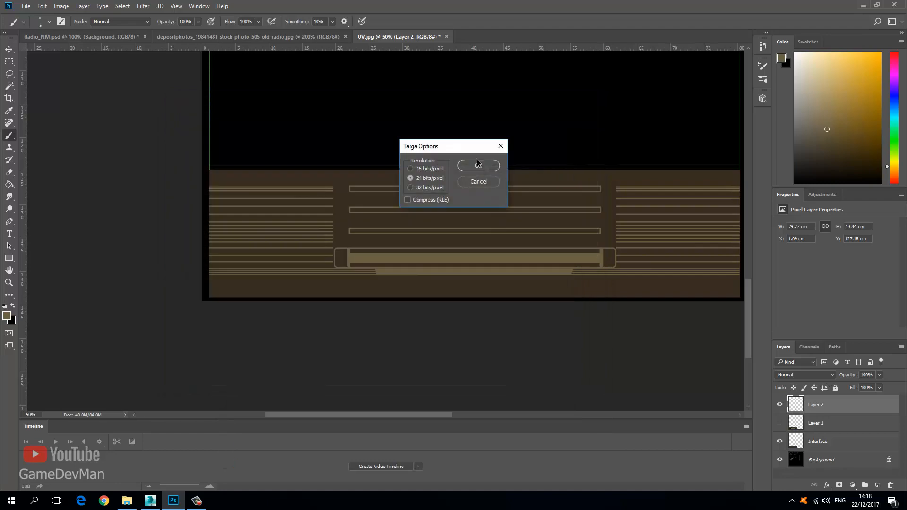
pyautogui.click(477, 166)
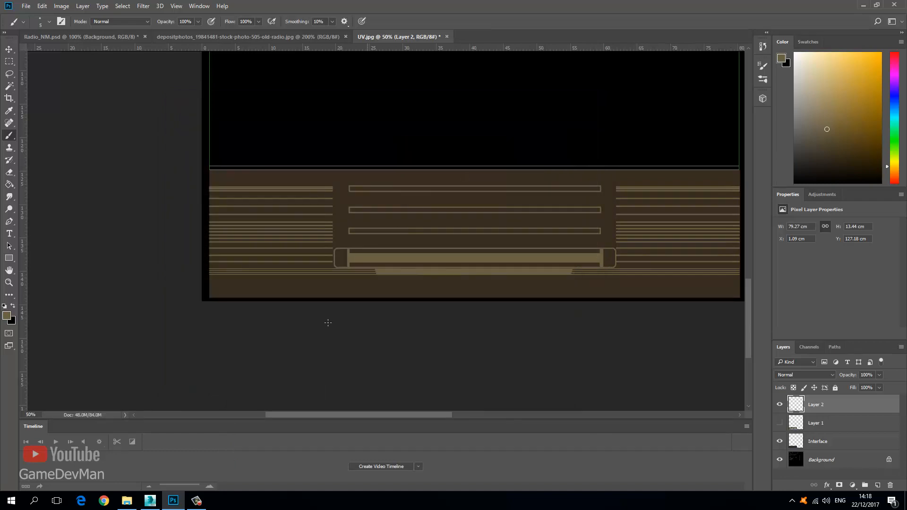
# - Switch to 3ds Max, check the updated diffuse map on the radio, and close the Material Editor
pyautogui.click(150, 500)
pyautogui.moveTo(244, 245); pyautogui.dragTo(324, 245)
pyautogui.scroll(-4, 324, 245)
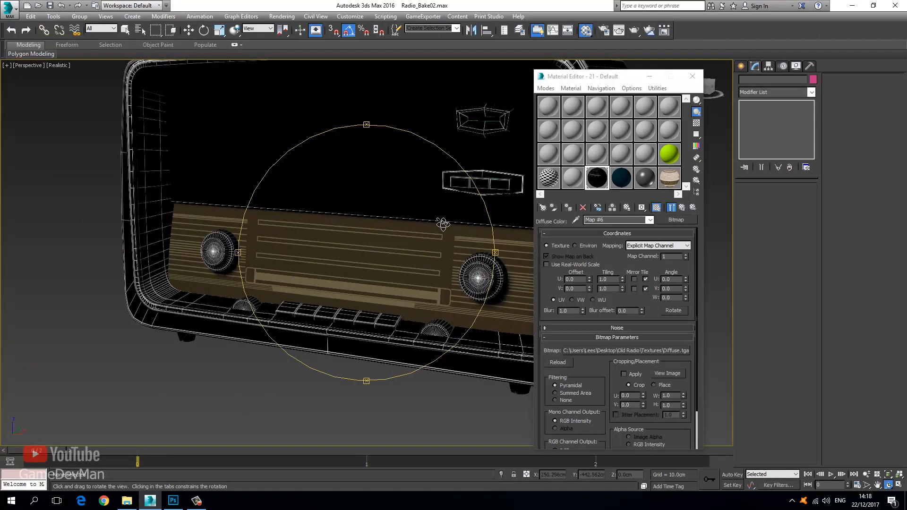
pyautogui.click(692, 76)
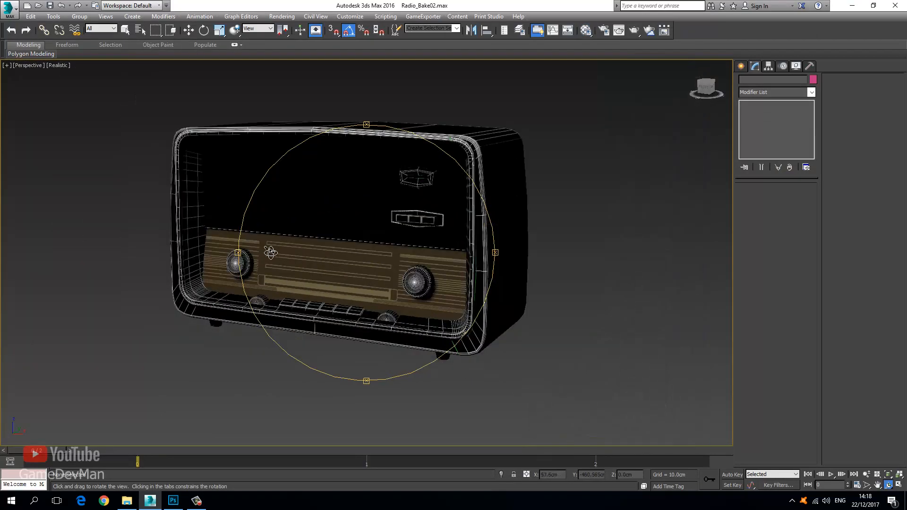
# - Toggle edged faces and examine the dial panel's painted lines up close and from several angles
pyautogui.moveTo(270, 251); pyautogui.dragTo(344, 252)
pyautogui.press('F4')
pyautogui.scroll(5, 280, 264)
pyautogui.scroll(5, 280, 263)
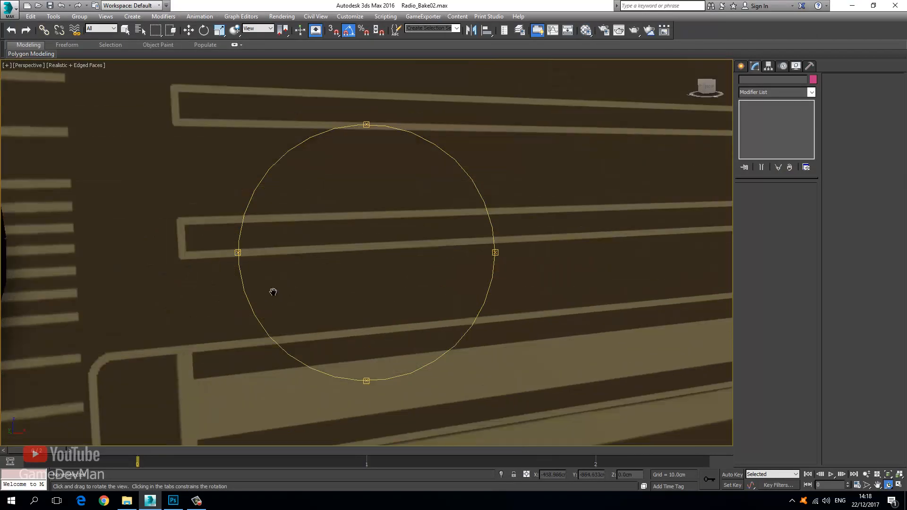
pyautogui.scroll(-6, 273, 289)
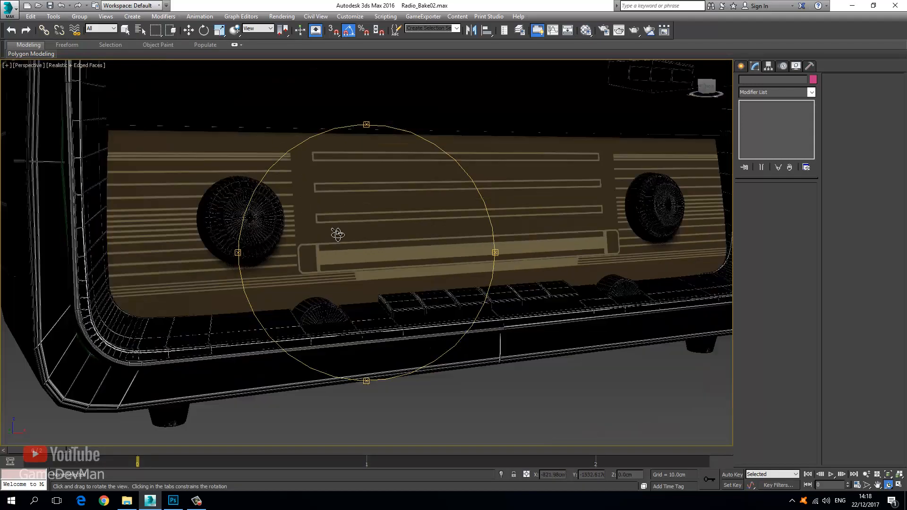
pyautogui.scroll(-4, 337, 234)
pyautogui.moveTo(371, 221); pyautogui.dragTo(421, 226)
pyautogui.moveTo(351, 248); pyautogui.dragTo(318, 263)
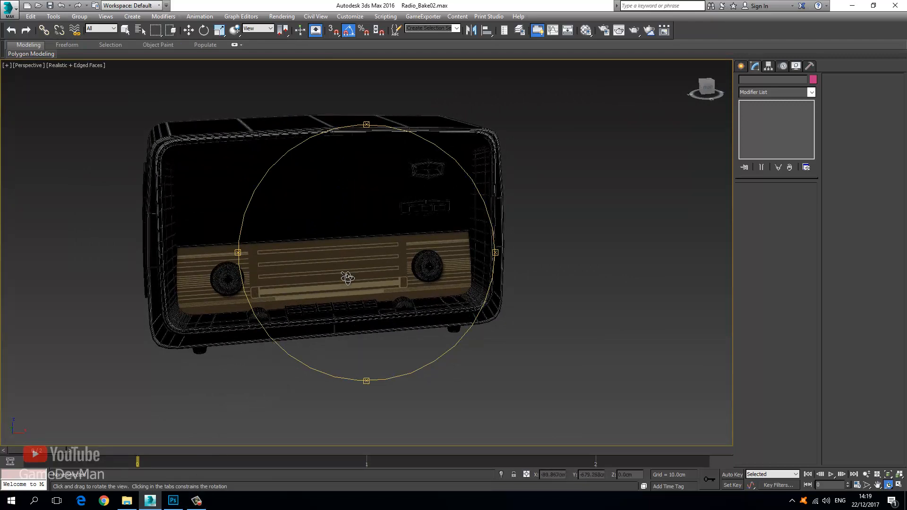
pyautogui.moveTo(340, 279); pyautogui.dragTo(381, 250)
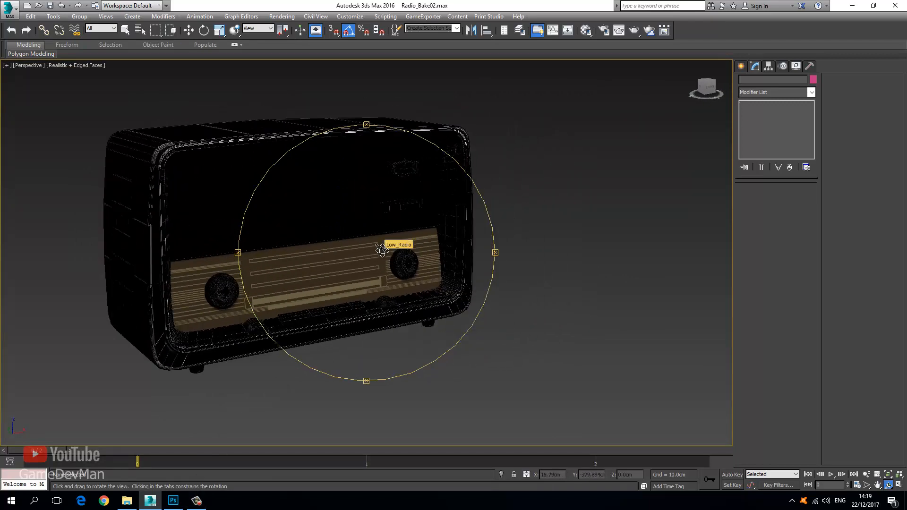
pyautogui.moveTo(356, 222); pyautogui.dragTo(380, 208)
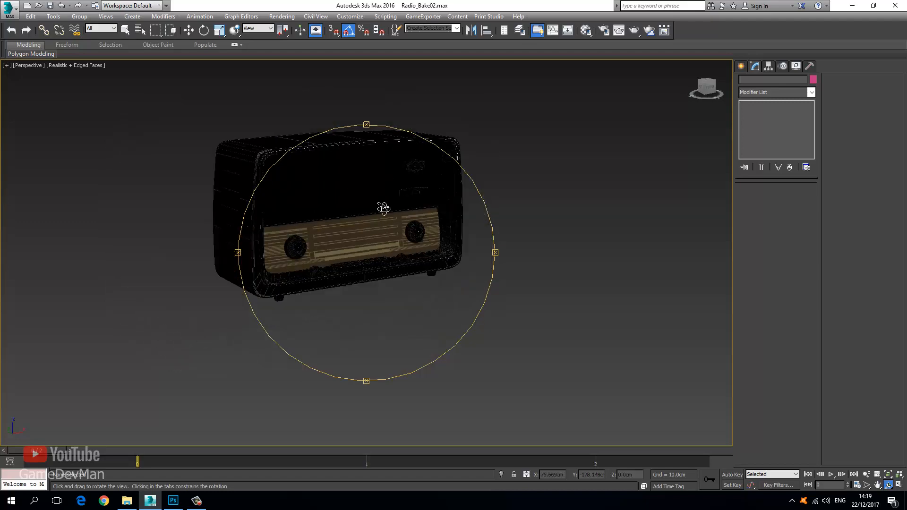
pyautogui.moveTo(388, 244); pyautogui.dragTo(355, 255)
pyautogui.scroll(6, 373, 268)
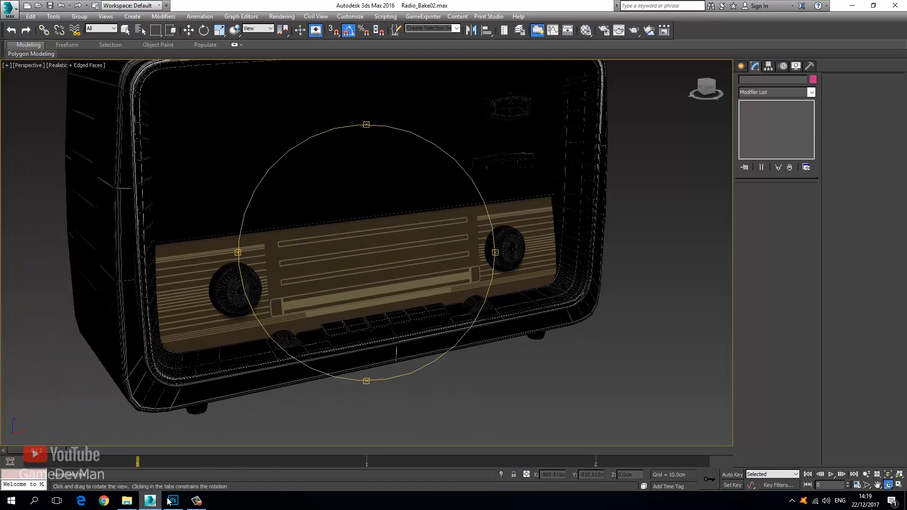
# - Switch back to Photoshop, hide Layer 2 and show the reference photo on Layer 1
pyautogui.click(151, 502)
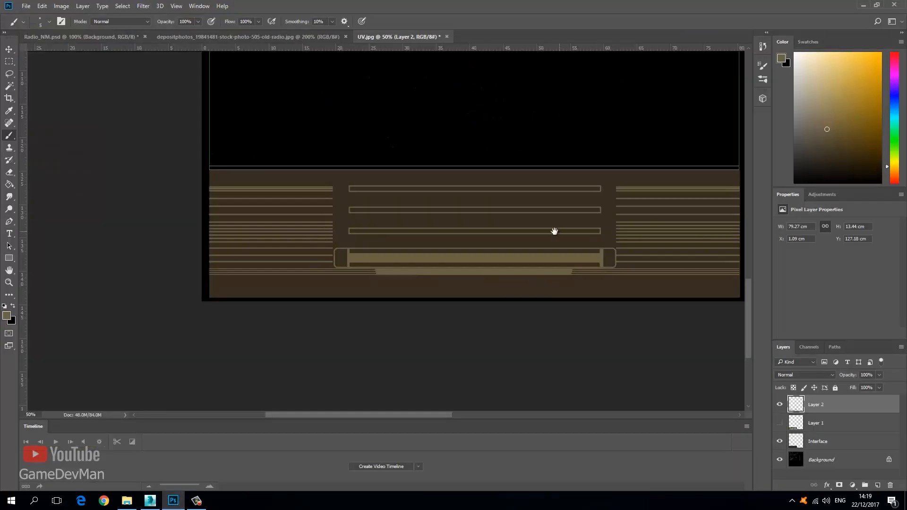
pyautogui.moveTo(554, 231); pyautogui.dragTo(403, 247)
pyautogui.click(780, 404)
pyautogui.click(780, 423)
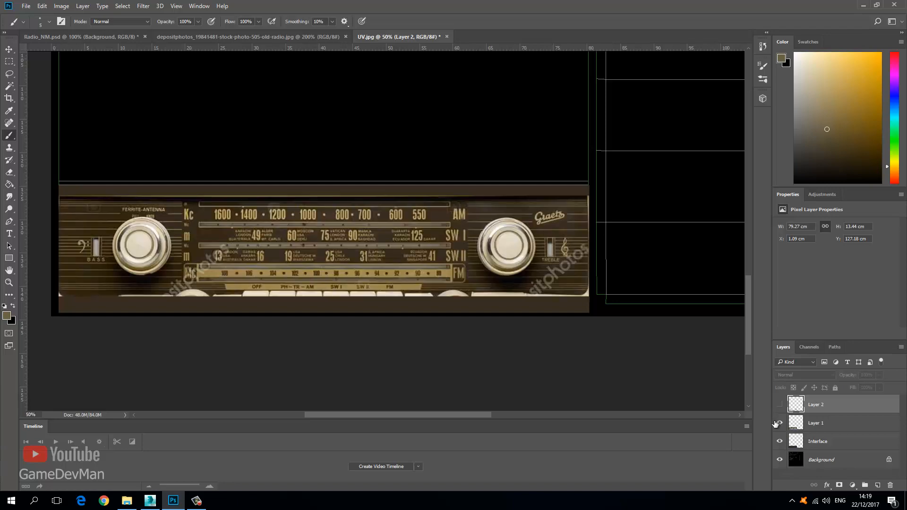
# - Add the text "GameDevMan" in Tahoma Regular 30 pt at the Graetz logo beside the tuning knob
pyautogui.hotkey('ctrl', '+')
pyautogui.hotkey('ctrl', '+')
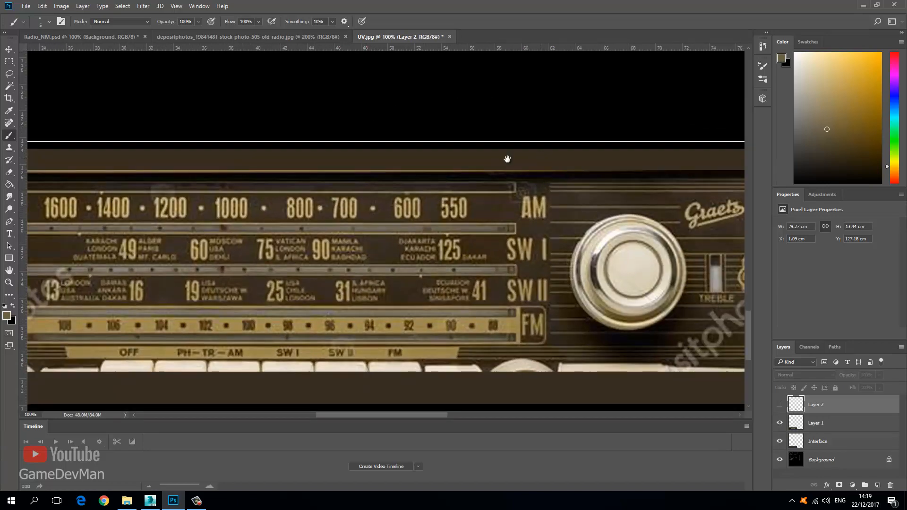
pyautogui.moveTo(506, 156); pyautogui.dragTo(294, 163)
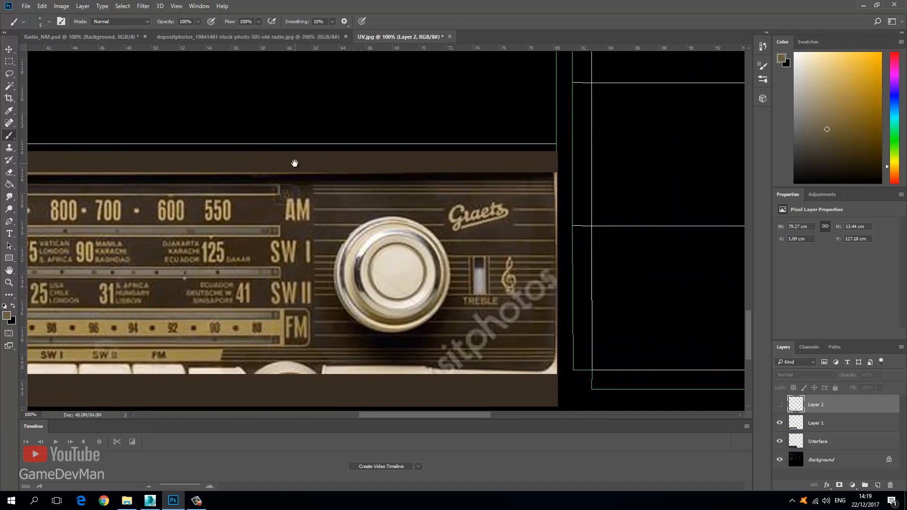
pyautogui.moveTo(462, 268); pyautogui.dragTo(405, 249)
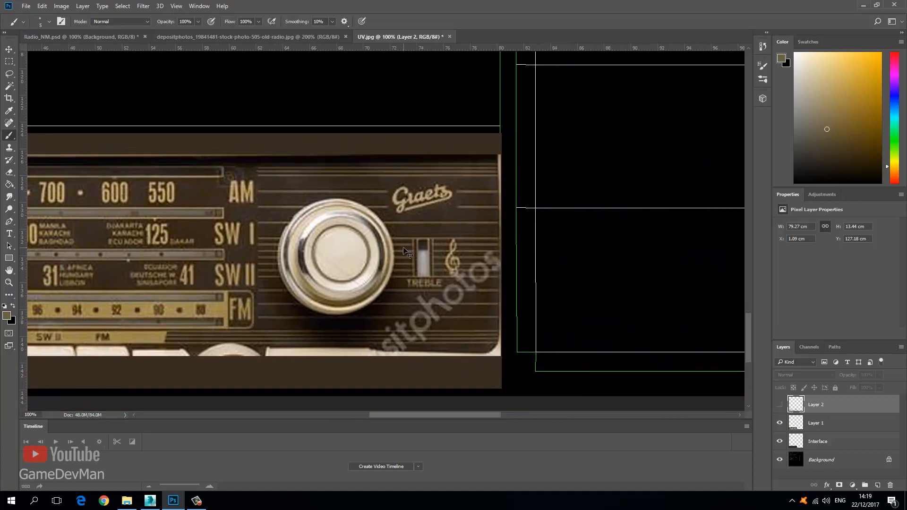
pyautogui.hotkey('ctrl', '+')
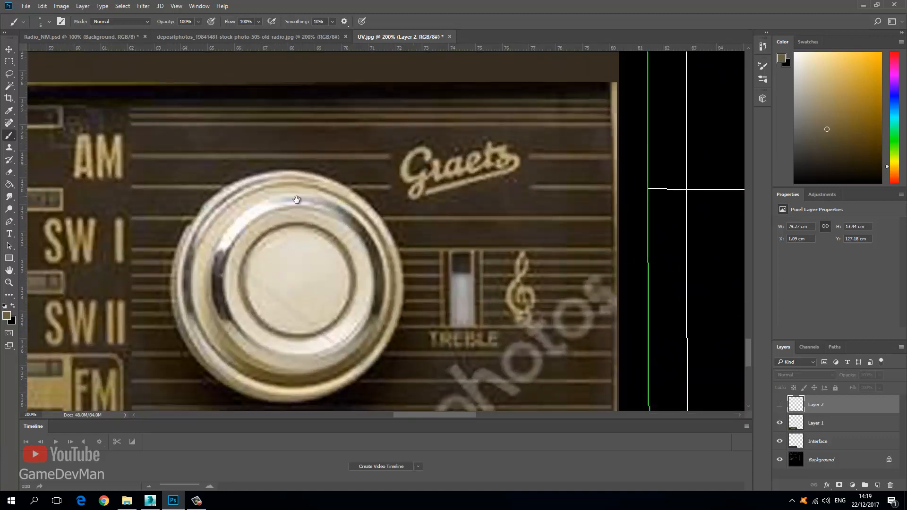
pyautogui.moveTo(298, 198); pyautogui.dragTo(244, 259)
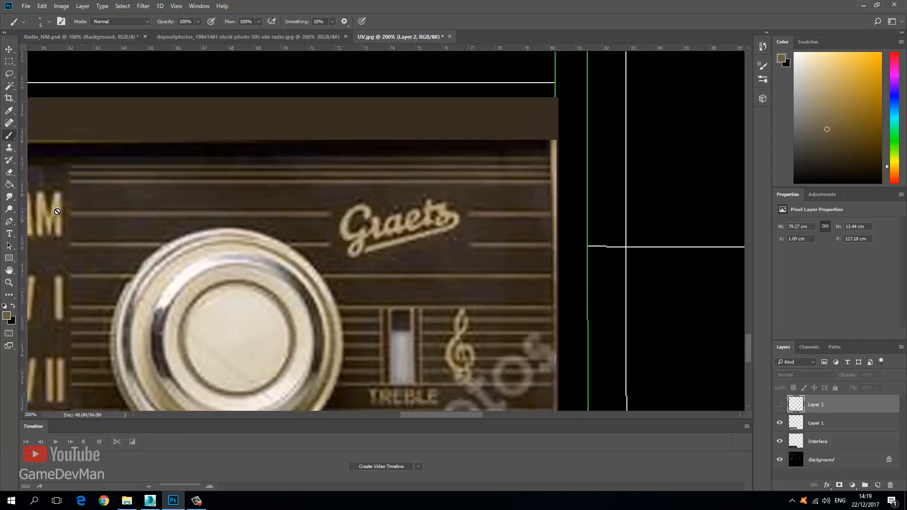
pyautogui.click(9, 233)
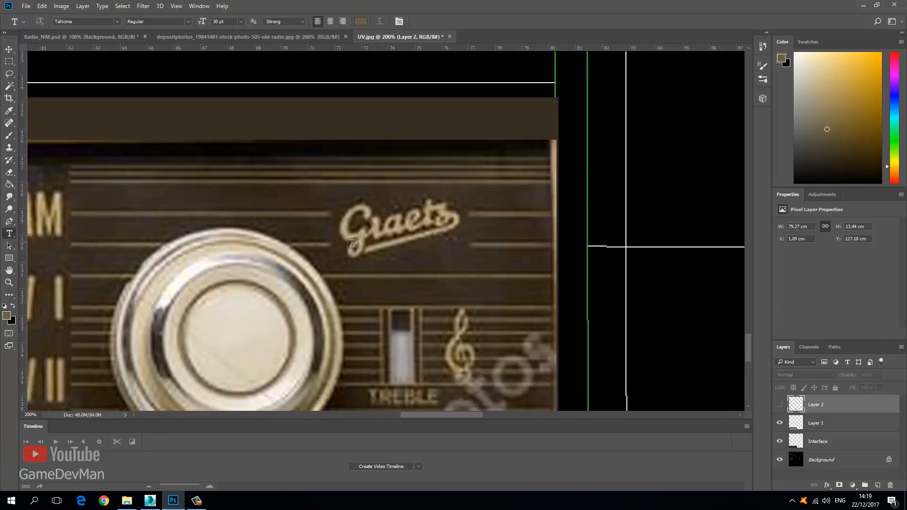
pyautogui.moveTo(372, 305); pyautogui.dragTo(376, 213)
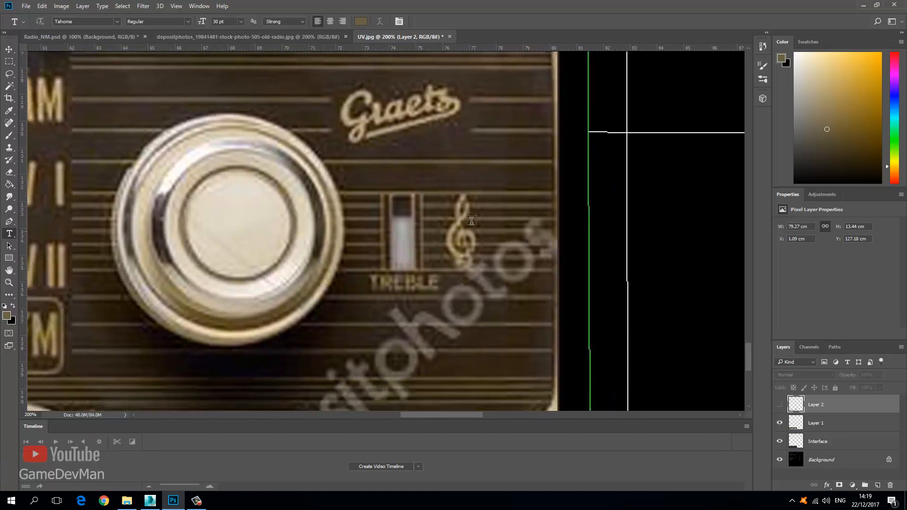
pyautogui.moveTo(393, 327); pyautogui.dragTo(392, 392)
pyautogui.moveTo(400, 201); pyautogui.dragTo(394, 260)
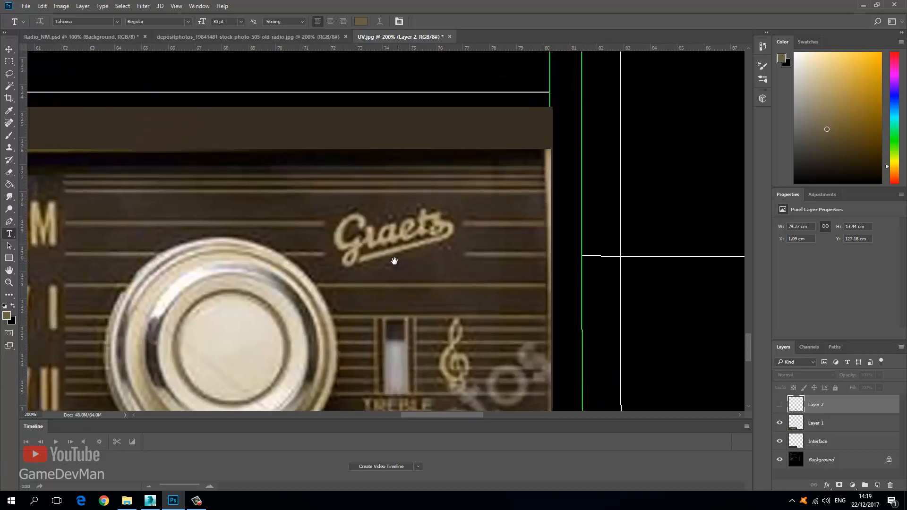
pyautogui.click(354, 246)
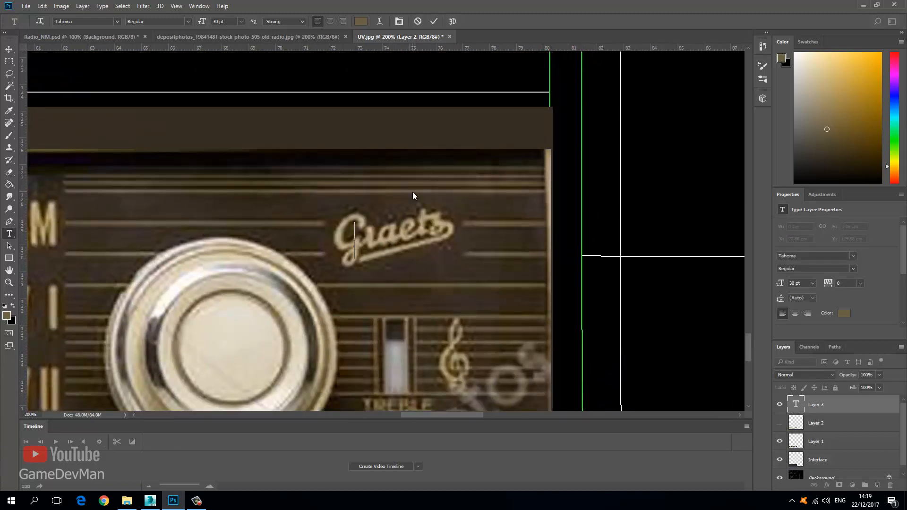
pyautogui.write('GameDe')
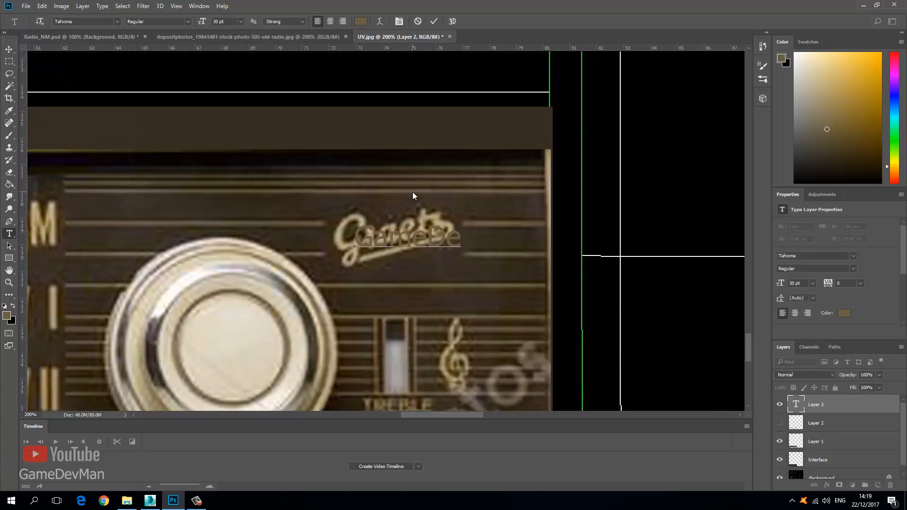
pyautogui.write('vMan')
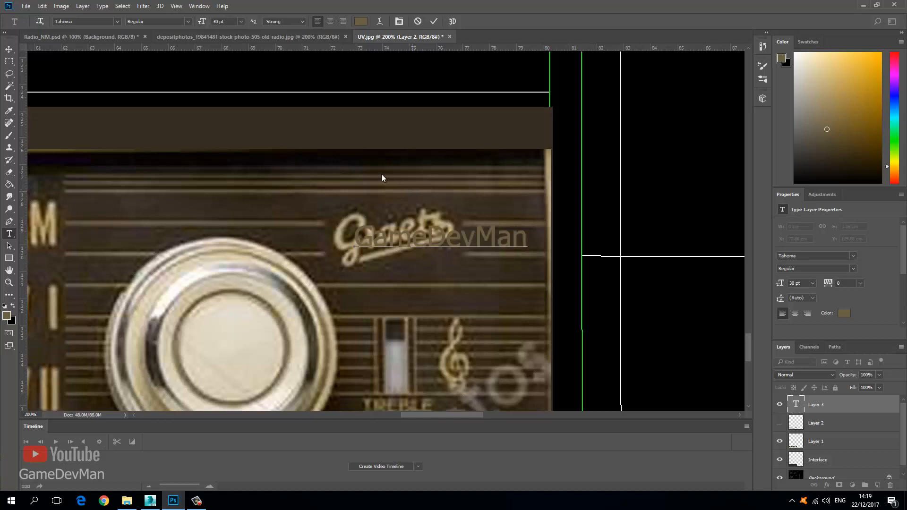
# - Rotate the GameDevMan text about -29°, scale it to about 77% and place it over the Graetz logo
pyautogui.click(9, 48)
pyautogui.moveTo(463, 248); pyautogui.dragTo(410, 227)
pyautogui.hotkey('ctrl', 't')
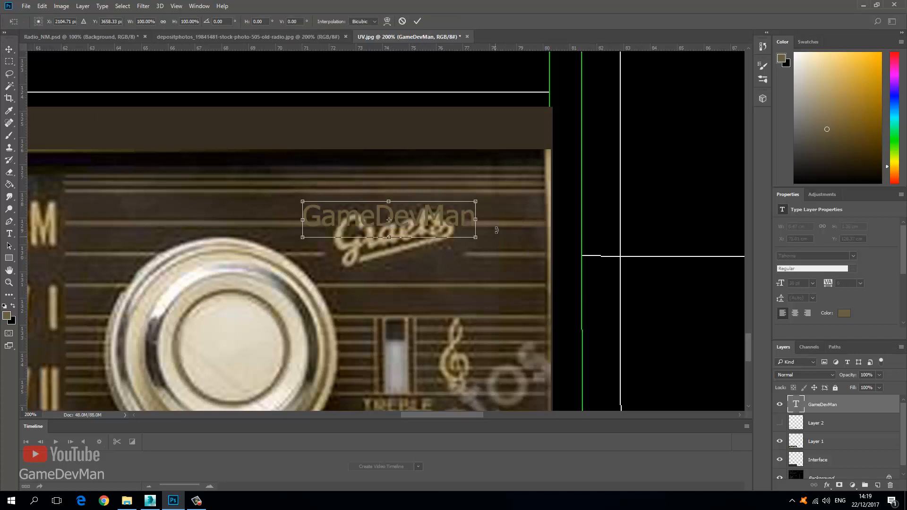
pyautogui.moveTo(497, 230); pyautogui.dragTo(517, 170)
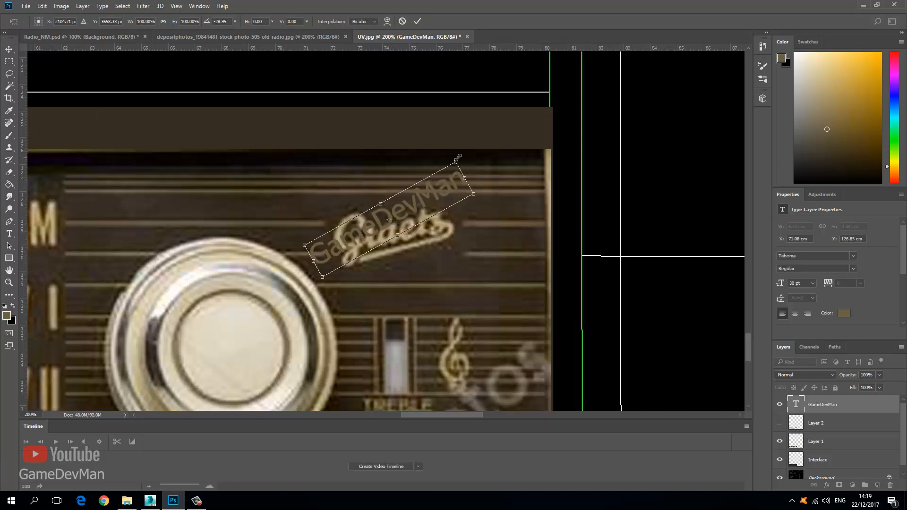
pyautogui.moveTo(457, 156); pyautogui.dragTo(426, 184)
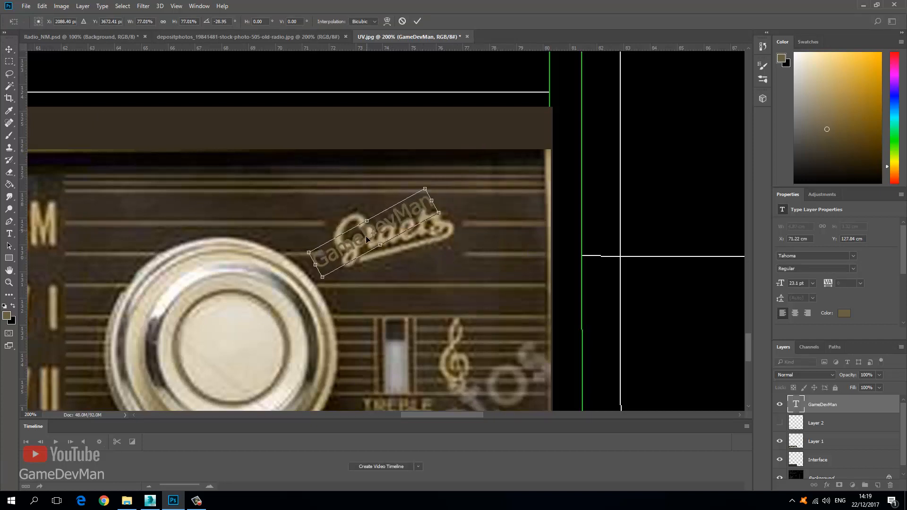
pyautogui.moveTo(367, 239); pyautogui.dragTo(377, 246)
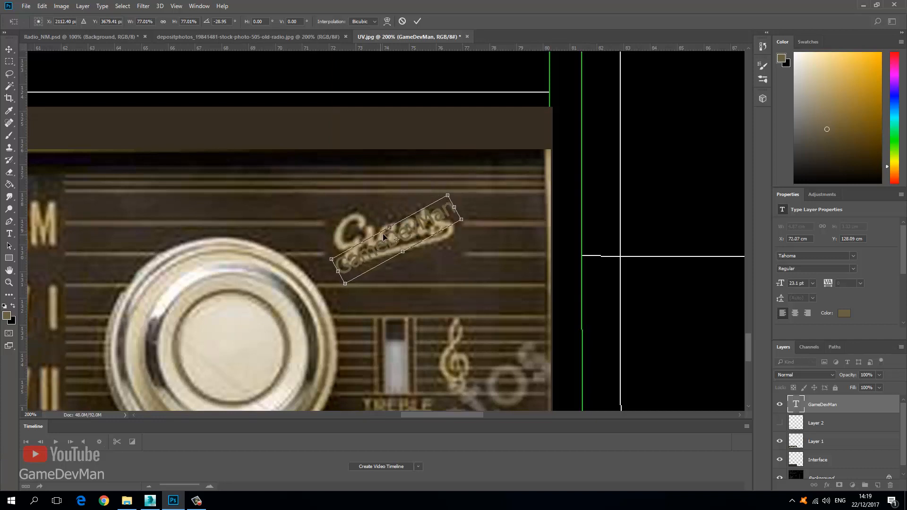
pyautogui.press('Return')
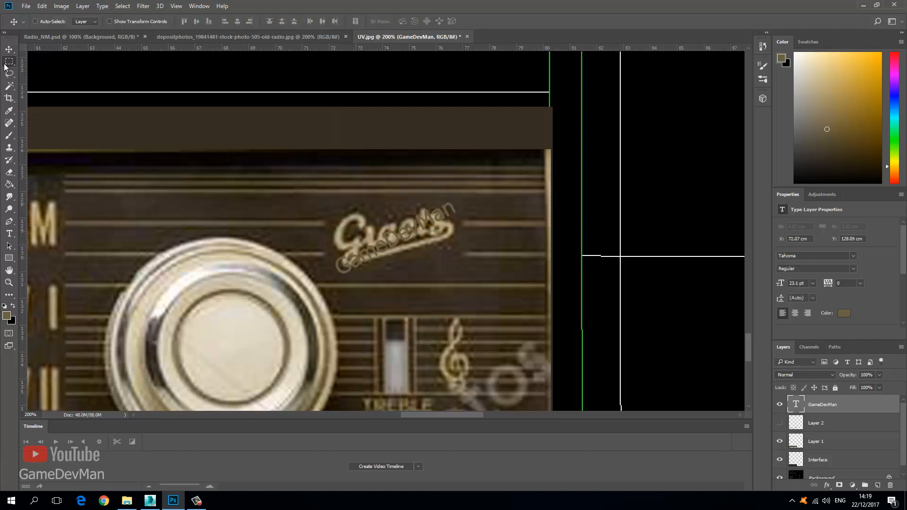
# - Show Layer 2 and clear its horizontal lines from a rectangular area around the Graetz logo
pyautogui.click(8, 62)
pyautogui.moveTo(326, 194); pyautogui.dragTo(461, 280)
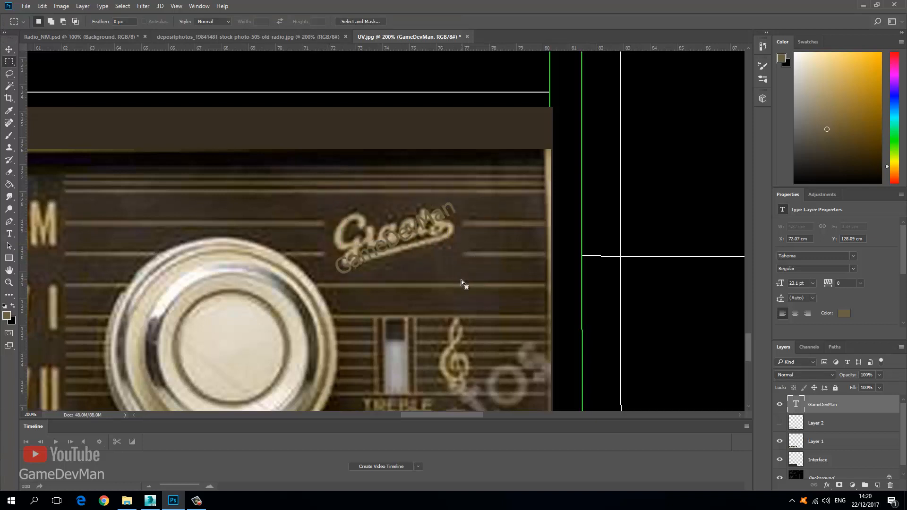
pyautogui.click(780, 423)
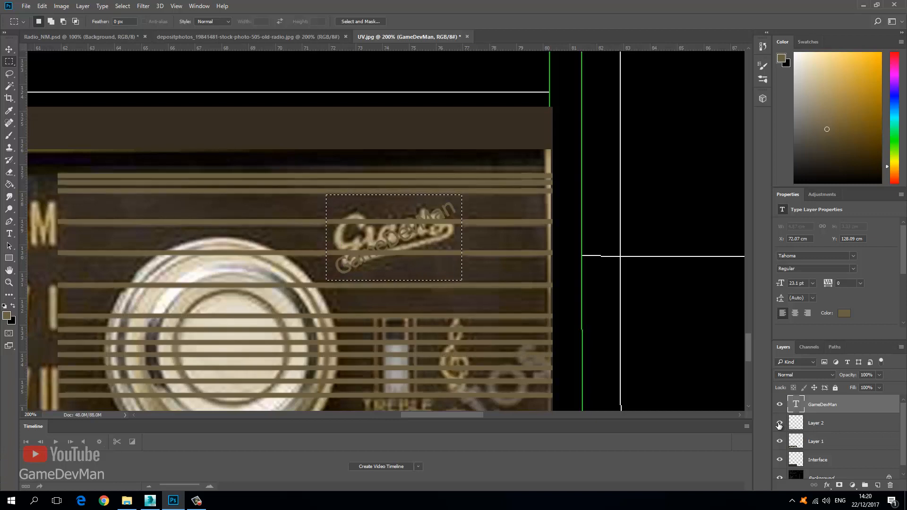
pyautogui.press('Delete')
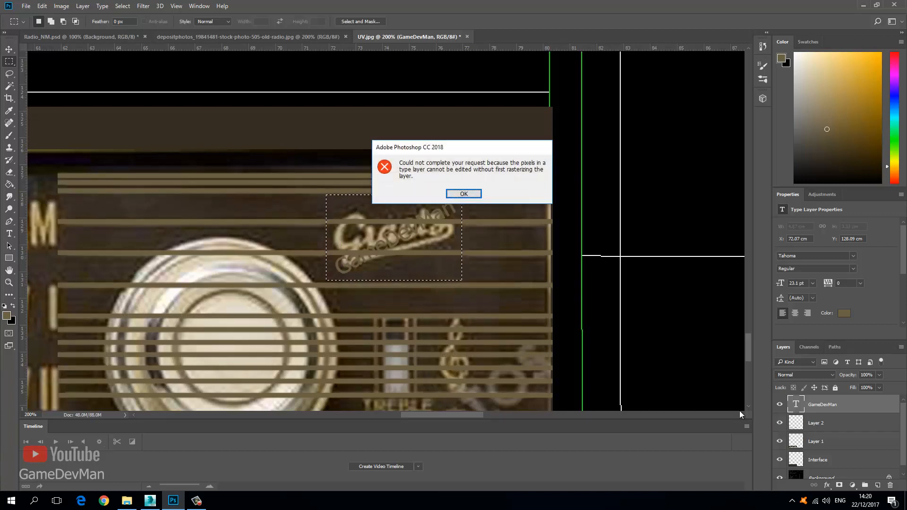
pyautogui.click(473, 194)
pyautogui.click(796, 424)
pyautogui.press('Delete')
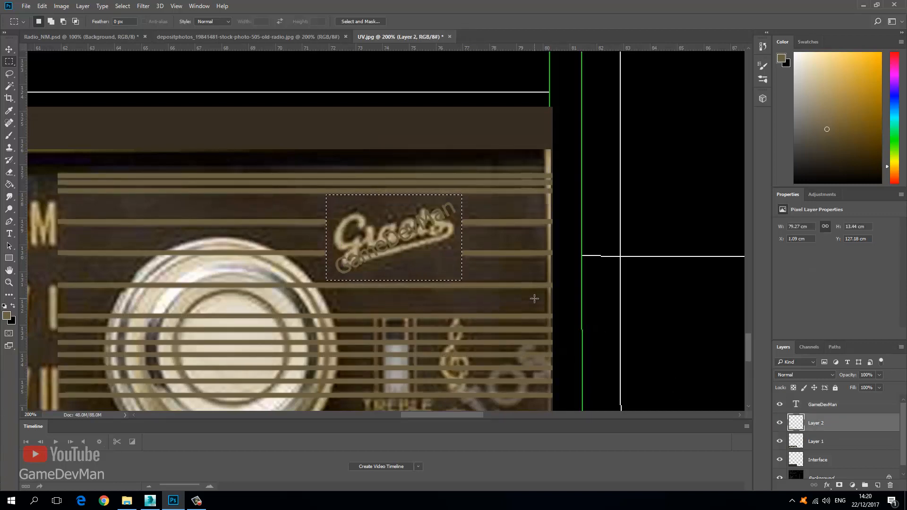
pyautogui.click(480, 286)
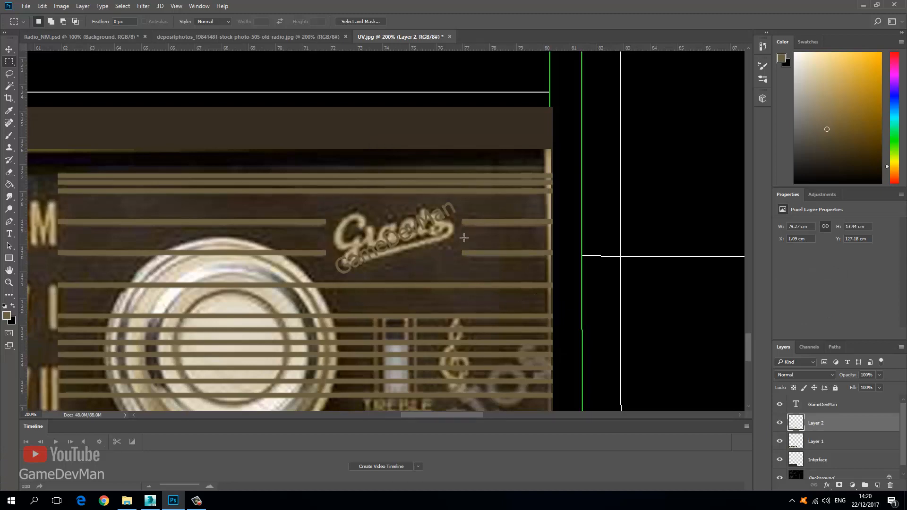
# - Rasterize the GameDevMan text layer and merge it with Layer 2
pyautogui.keyDown('ctrl'); pyautogui.click(813, 404); pyautogui.keyUp('ctrl')
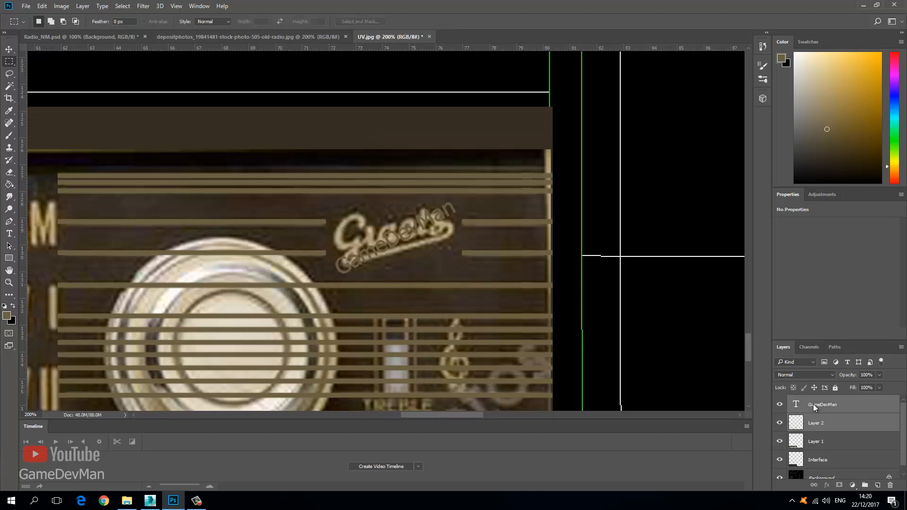
pyautogui.rightClick(812, 404)
pyautogui.rightClick(849, 400)
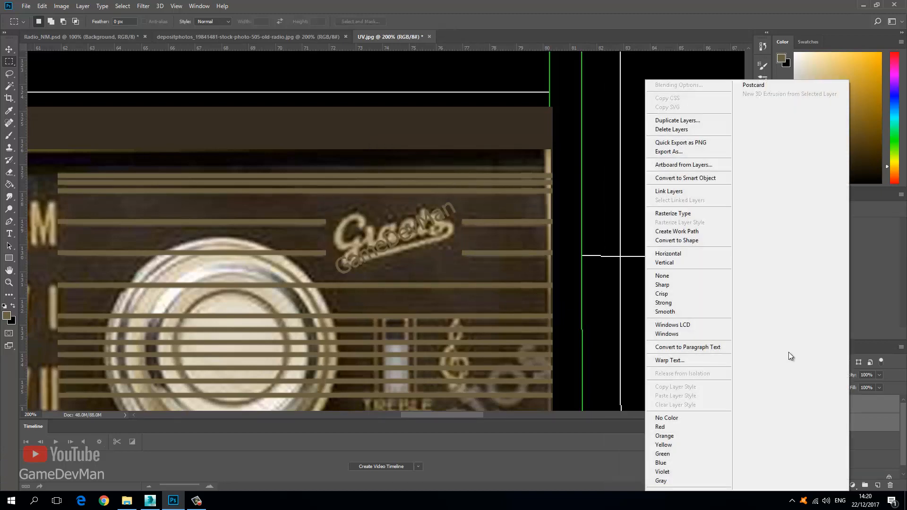
pyautogui.click(849, 406)
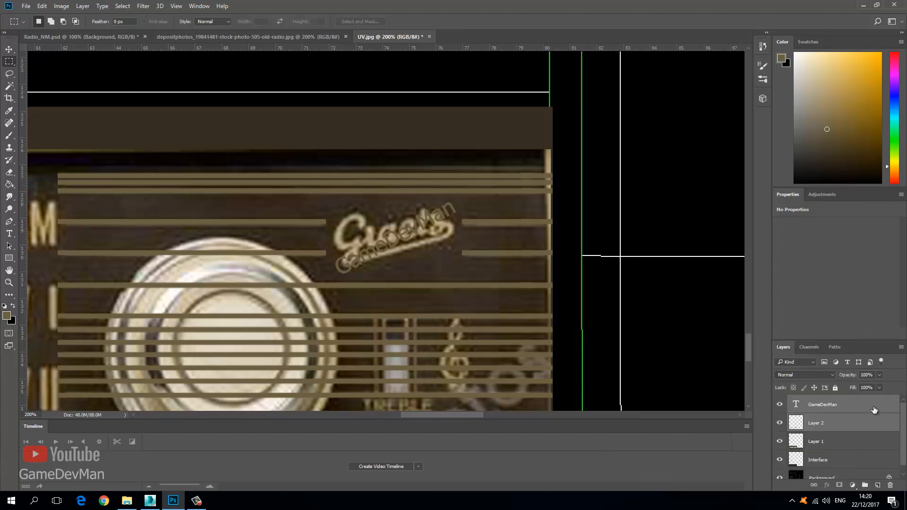
pyautogui.click(838, 404)
pyautogui.rightClick(837, 404)
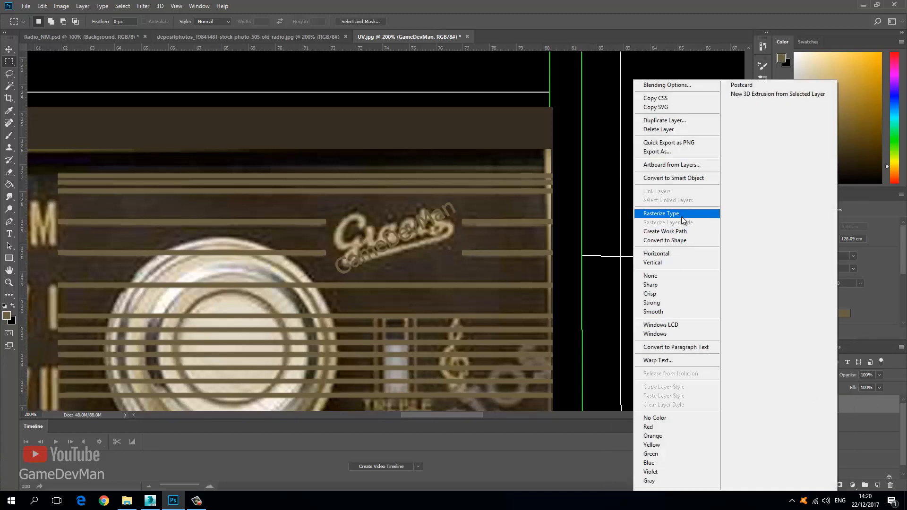
pyautogui.click(677, 214)
pyautogui.rightClick(828, 420)
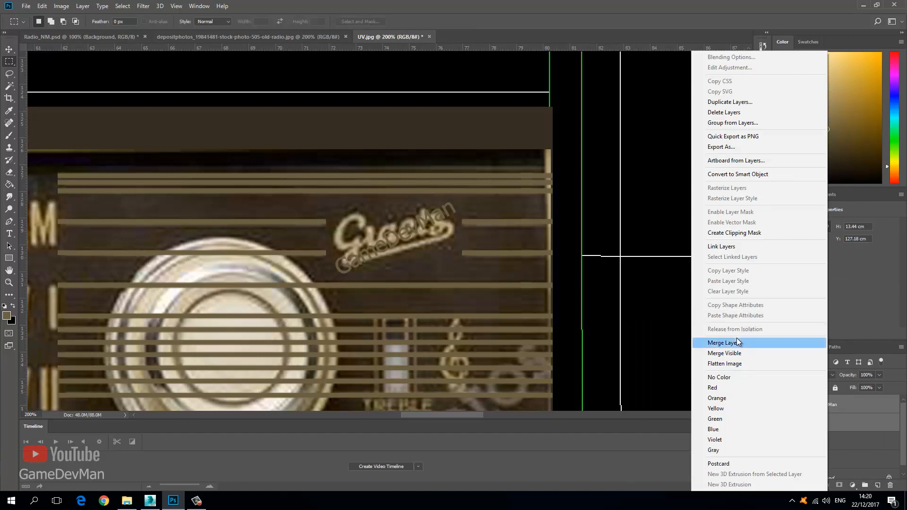
pyautogui.click(760, 343)
# - Hide Layer 1 and erase the GameDevMan lettering from the gap between the lines on the merged layer
pyautogui.click(780, 423)
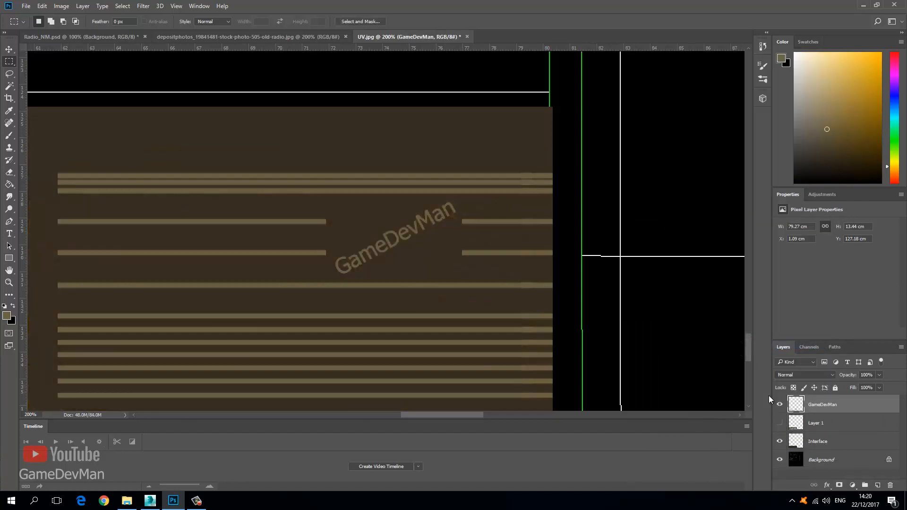
pyautogui.hotkey('ctrl', '-')
pyautogui.hotkey('ctrl', '-')
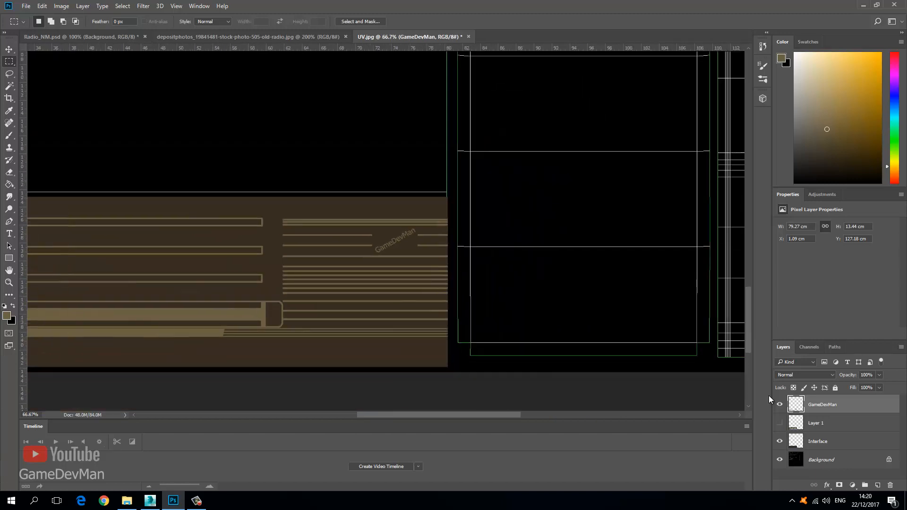
pyautogui.hotkey('ctrl', '+')
pyautogui.hotkey('ctrl', '+')
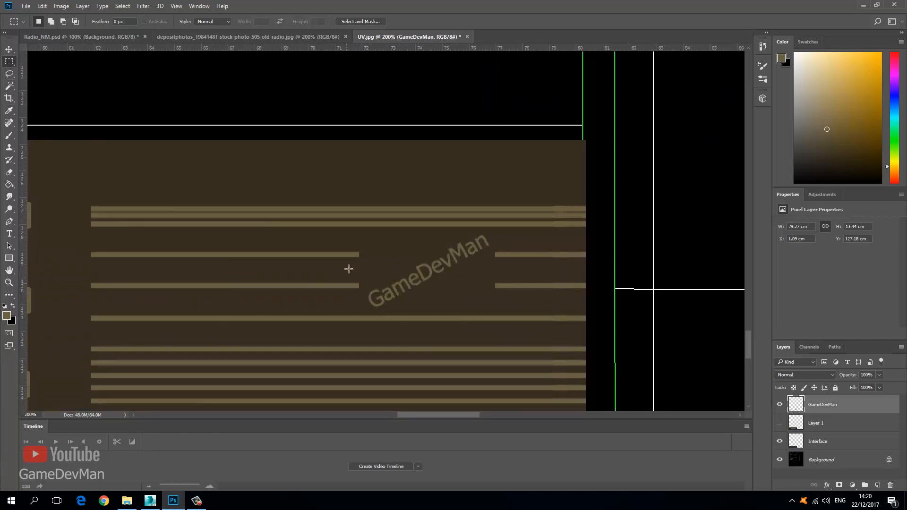
pyautogui.moveTo(361, 229); pyautogui.dragTo(495, 314)
pyautogui.press('Delete')
pyautogui.hotkey('ctrl', 'd')
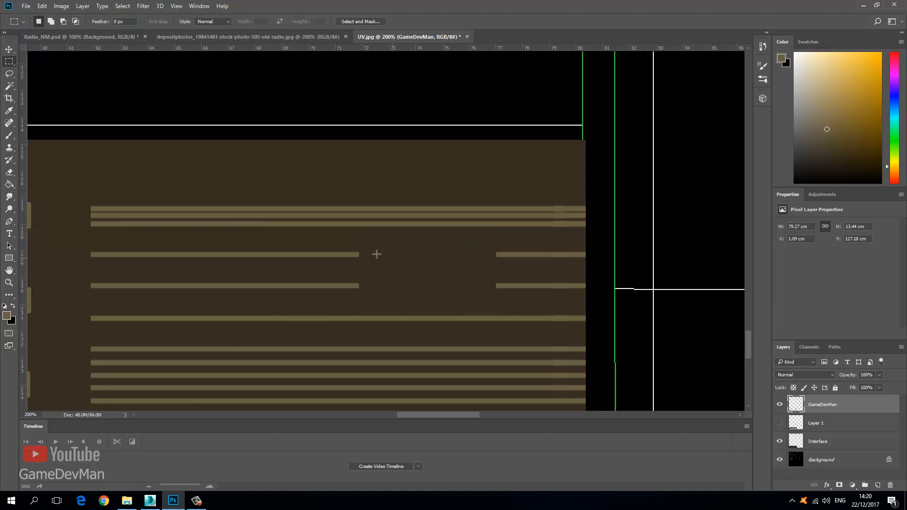
# - Show the reference photo on Layer 1 again and clear the painted lines covering the TREBLE slider
pyautogui.moveTo(320, 259)
pyautogui.mouseDown()
pyautogui.moveTo(384, 217)
pyautogui.moveTo(324, 253)
pyautogui.moveTo(334, 251)
pyautogui.moveTo(308, 253)
pyautogui.moveTo(384, 224)
pyautogui.moveTo(312, 253)
pyautogui.moveTo(469, 228)
pyautogui.moveTo(396, 254)
pyautogui.moveTo(407, 257)
pyautogui.moveTo(326, 257)
pyautogui.mouseUp()
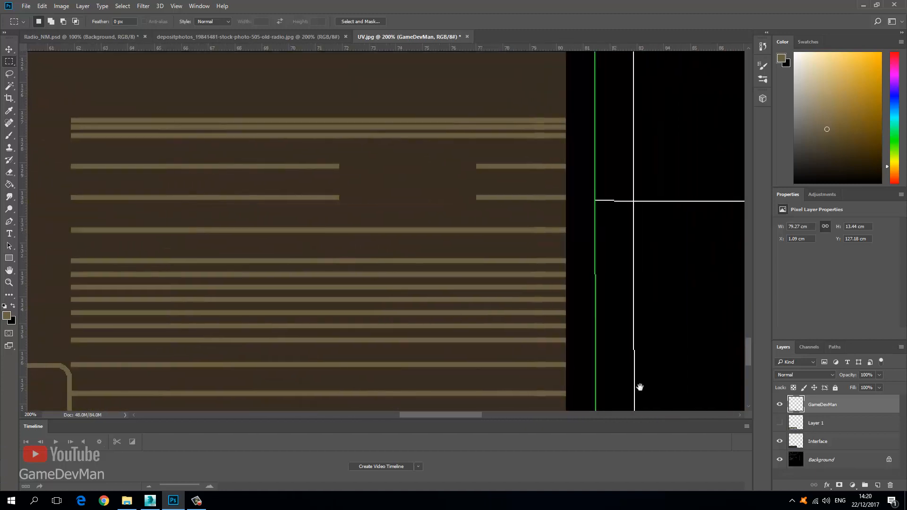
pyautogui.click(780, 423)
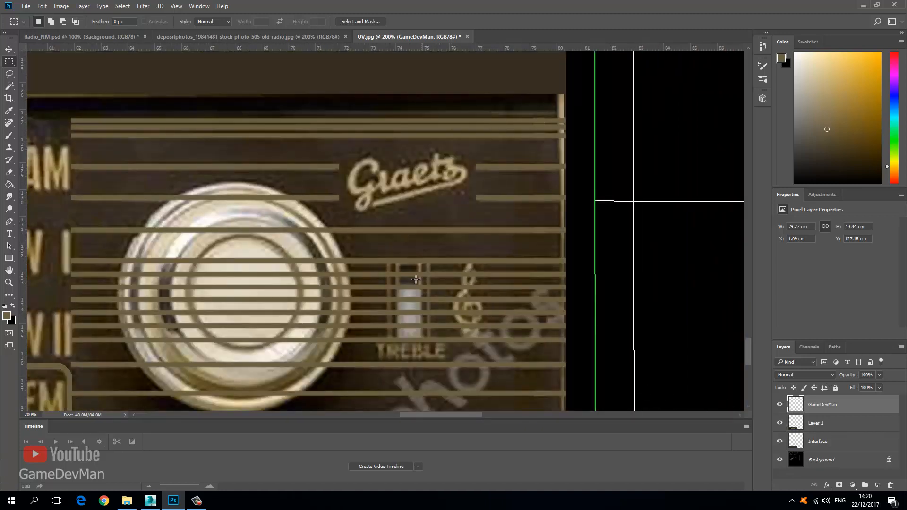
pyautogui.moveTo(416, 279); pyautogui.dragTo(394, 234)
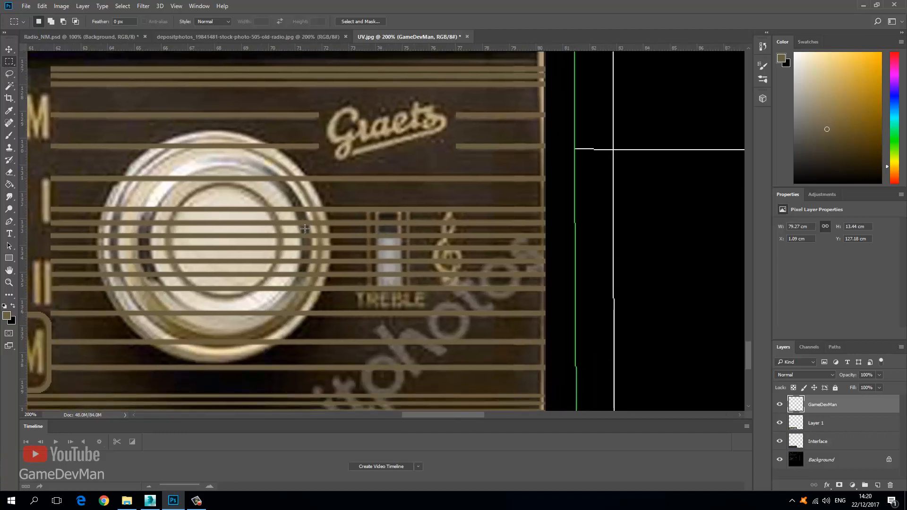
pyautogui.moveTo(367, 202); pyautogui.dragTo(409, 300)
pyautogui.press('Delete')
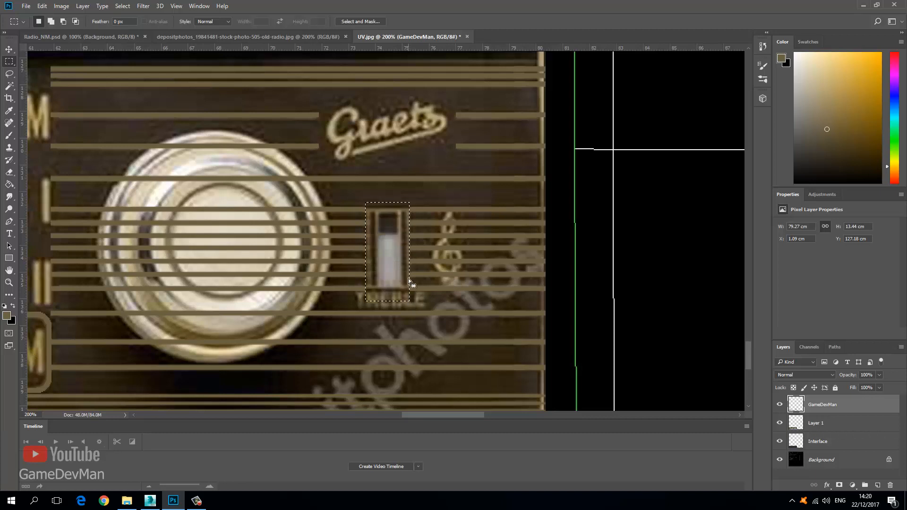
pyautogui.hotkey('ctrl', 'd')
# - Brush frame lines around the TREBLE slider on Layer 1, joining the cut ends of the horizontal lines
pyautogui.click(796, 424)
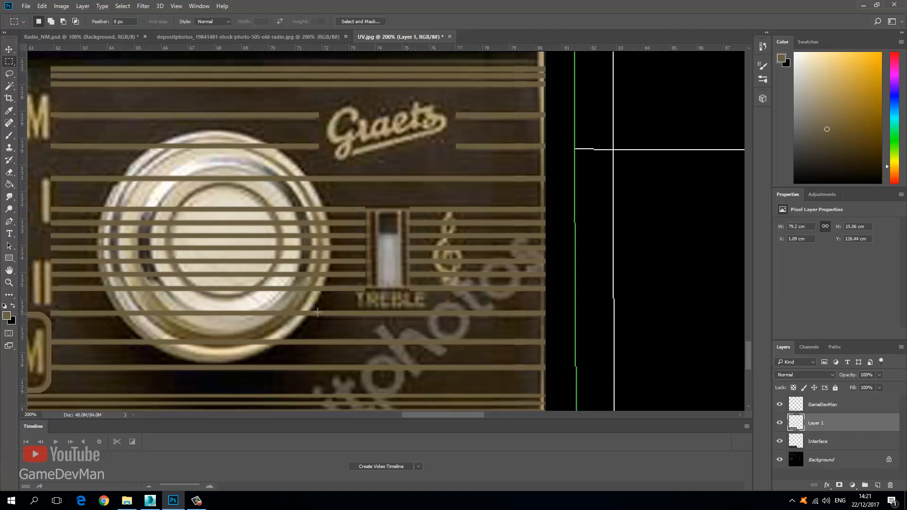
pyautogui.press('b')
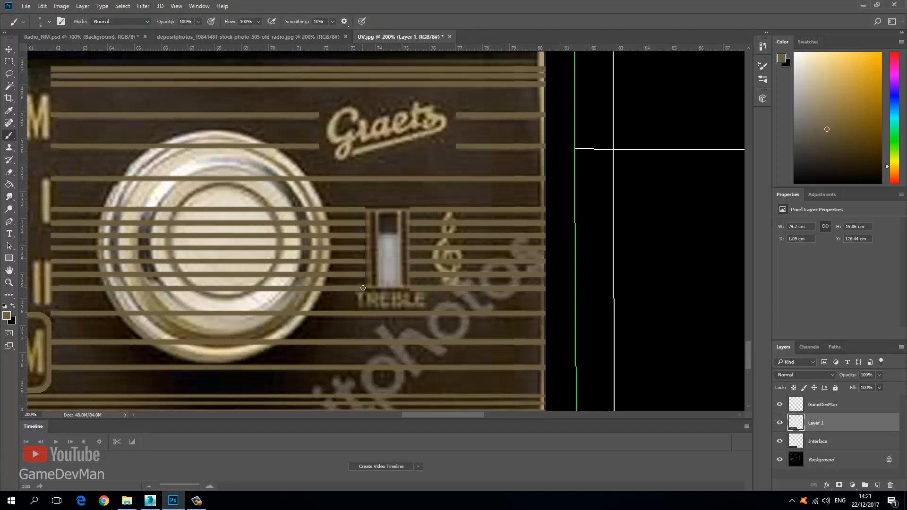
pyautogui.moveTo(364, 252)
pyautogui.mouseDown()
pyautogui.moveTo(364, 209)
pyautogui.moveTo(363, 290)
pyautogui.moveTo(407, 281)
pyautogui.moveTo(411, 289)
pyautogui.moveTo(410, 211)
pyautogui.mouseUp()
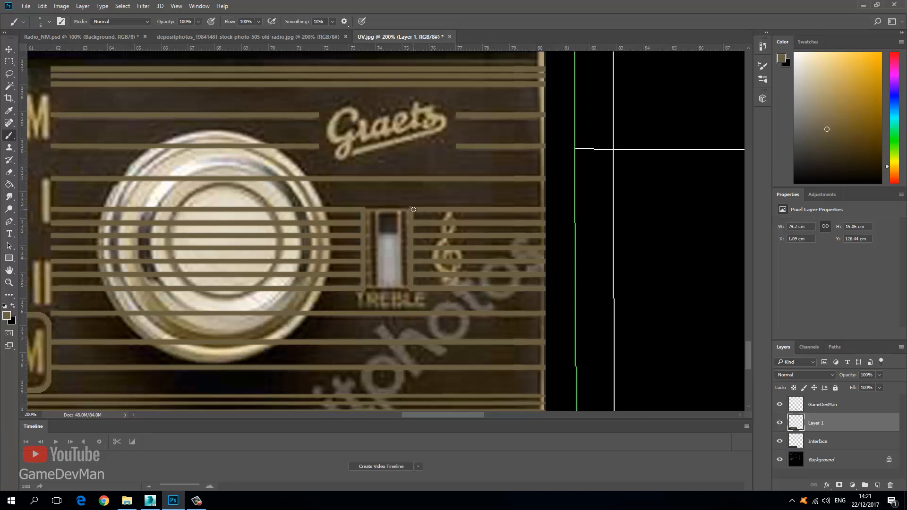
pyautogui.moveTo(385, 211); pyautogui.dragTo(357, 210)
pyautogui.moveTo(370, 289); pyautogui.dragTo(405, 289)
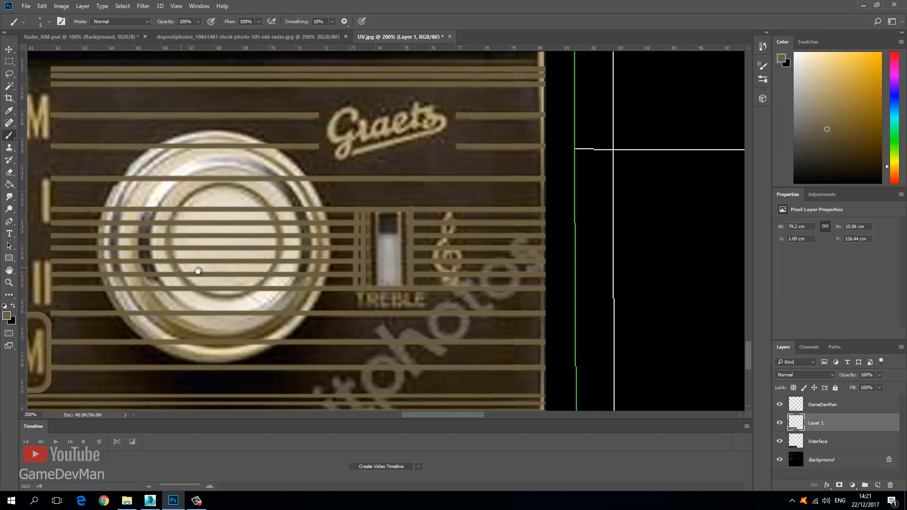
pyautogui.moveTo(198, 271); pyautogui.dragTo(472, 270)
pyautogui.moveTo(219, 247); pyautogui.dragTo(163, 297)
pyautogui.moveTo(430, 252); pyautogui.dragTo(303, 253)
pyautogui.moveTo(543, 265); pyautogui.dragTo(408, 304)
pyautogui.moveTo(380, 239)
pyautogui.mouseDown()
pyautogui.moveTo(372, 254)
pyautogui.moveTo(358, 235)
pyautogui.moveTo(373, 240)
pyautogui.mouseUp()
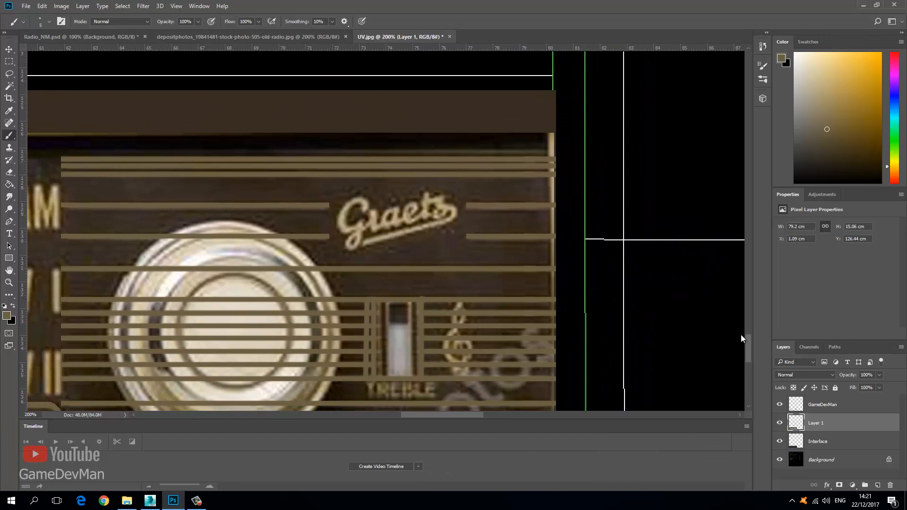
pyautogui.click(822, 405)
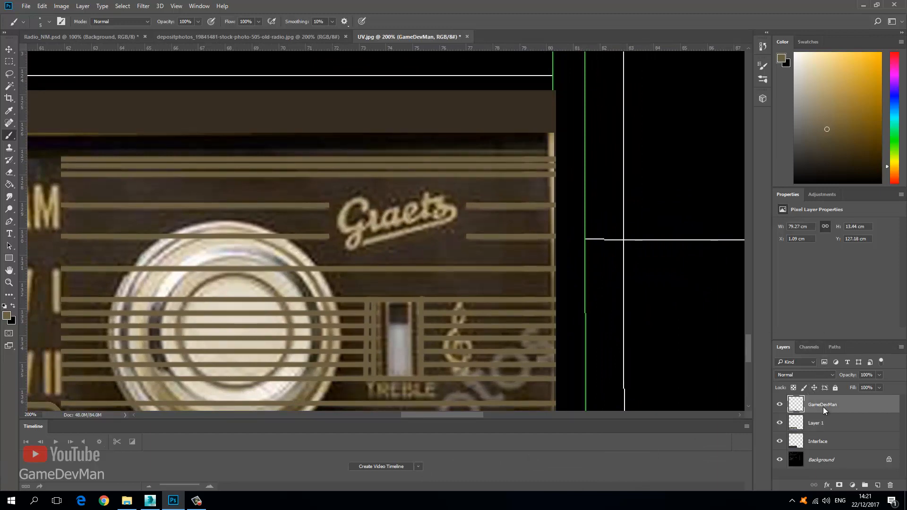
pyautogui.rightClick(824, 407)
pyautogui.click(863, 409)
pyautogui.keyDown('ctrl'); pyautogui.click(834, 424); pyautogui.keyUp('ctrl')
pyautogui.rightClick(834, 423)
pyautogui.click(863, 409)
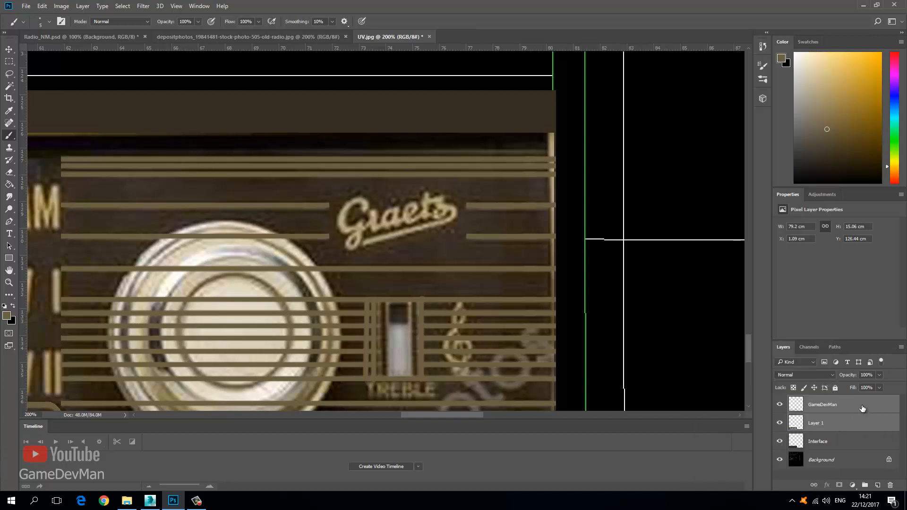
# - Rename the GameDevMan layer as Details
pyautogui.click(827, 407)
pyautogui.doubleClick(827, 406)
pyautogui.write('Details')
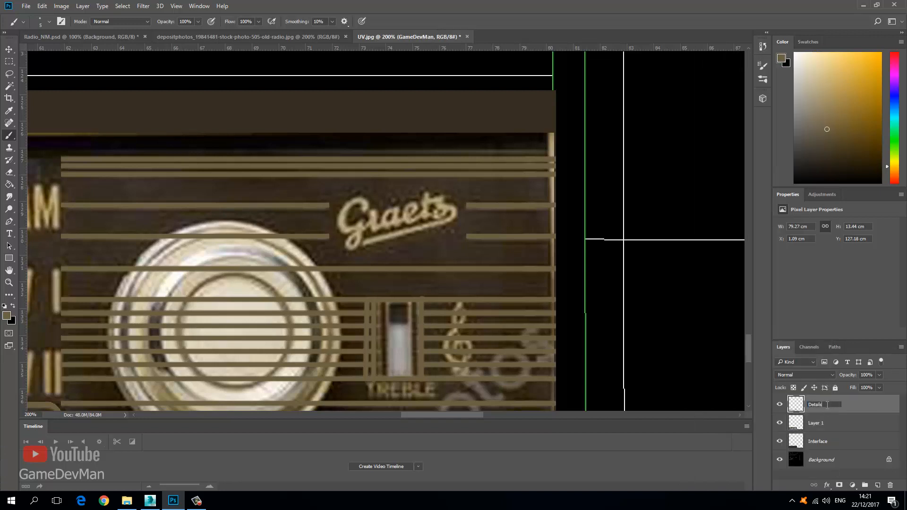
pyautogui.press('Return')
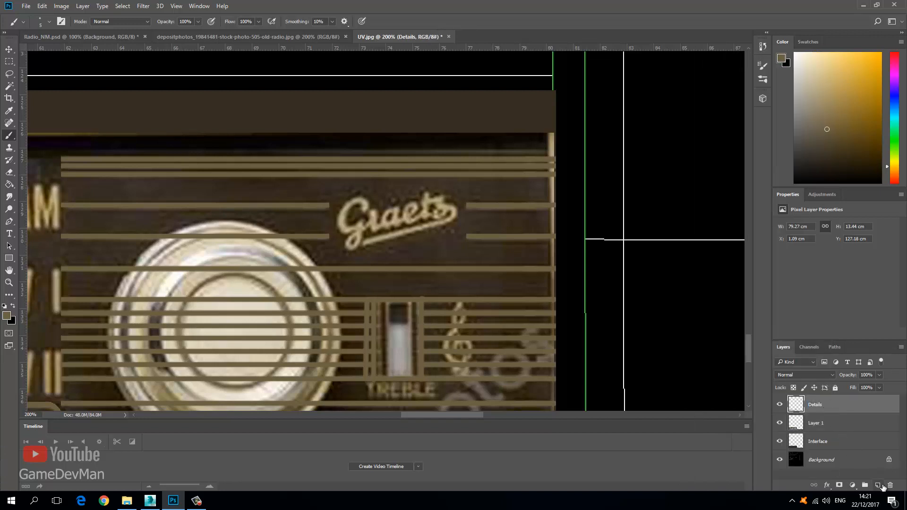
# - Add a new layer above Details and brush the handwritten word Game in the line colour over the Graetz logo
pyautogui.click(878, 485)
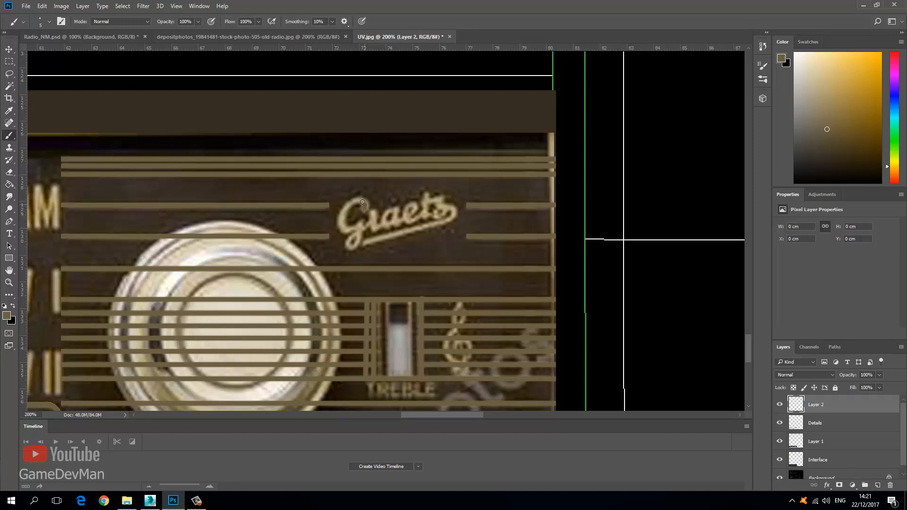
pyautogui.moveTo(362, 202)
pyautogui.mouseDown()
pyautogui.moveTo(343, 220)
pyautogui.moveTo(352, 230)
pyautogui.moveTo(361, 225)
pyautogui.moveTo(356, 247)
pyautogui.mouseUp()
pyautogui.moveTo(379, 210)
pyautogui.mouseDown()
pyautogui.moveTo(372, 222)
pyautogui.moveTo(390, 213)
pyautogui.mouseUp()
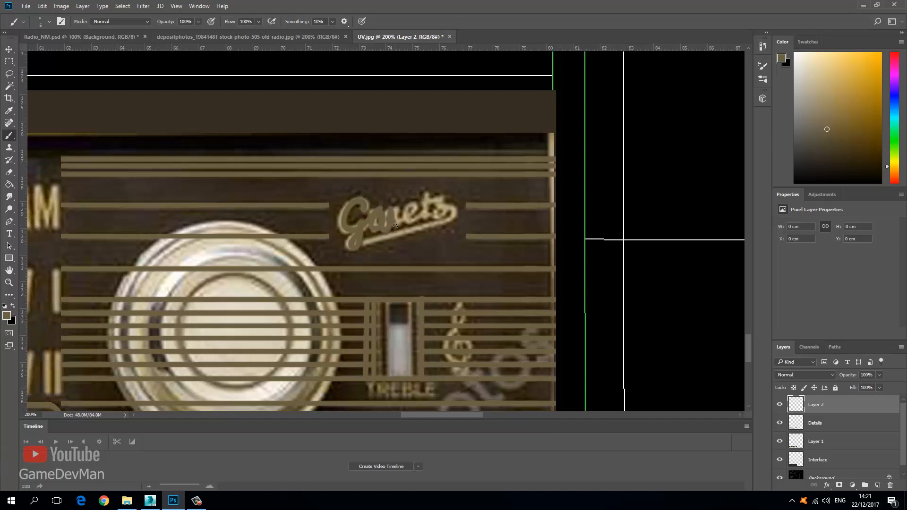
pyautogui.moveTo(400, 204)
pyautogui.mouseDown()
pyautogui.moveTo(408, 217)
pyautogui.moveTo(433, 207)
pyautogui.mouseUp()
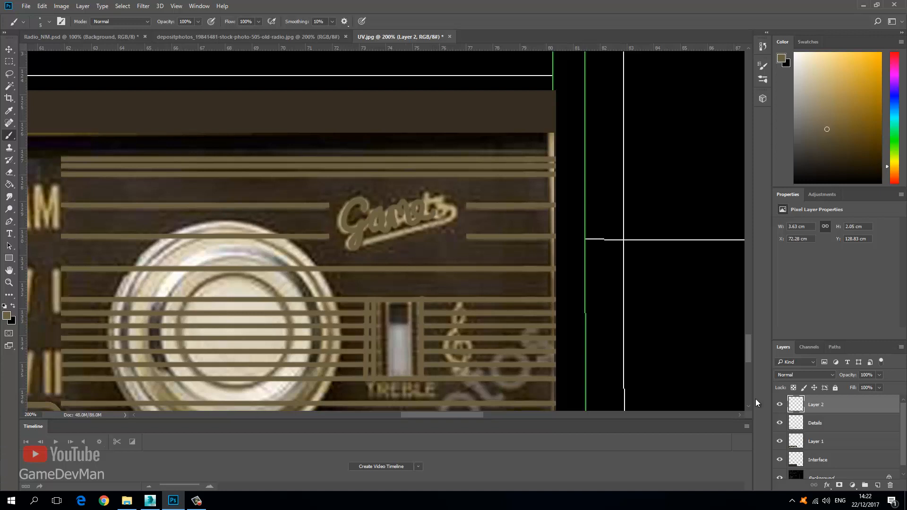
# - Select the Game lettering and scale it to about 4.48 × 2.54 cm over the Graetz logo, clearing the selection
pyautogui.click(9, 49)
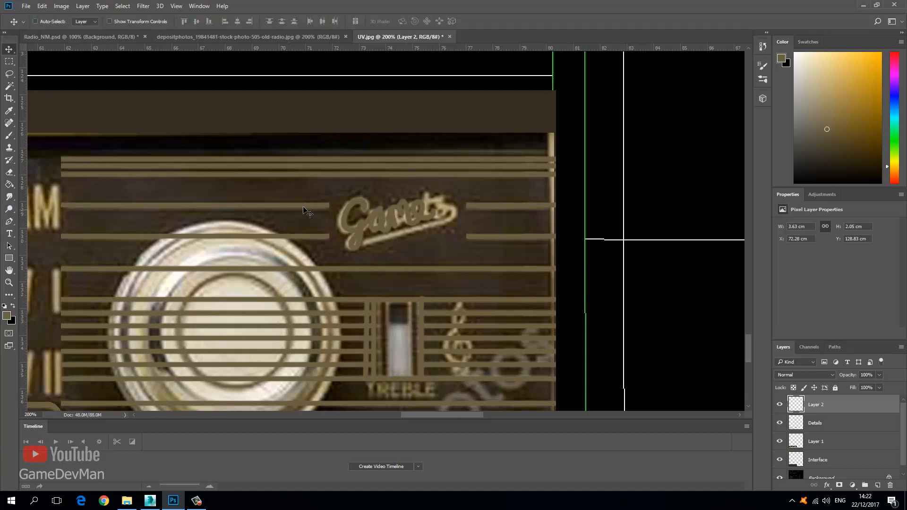
pyautogui.click(9, 61)
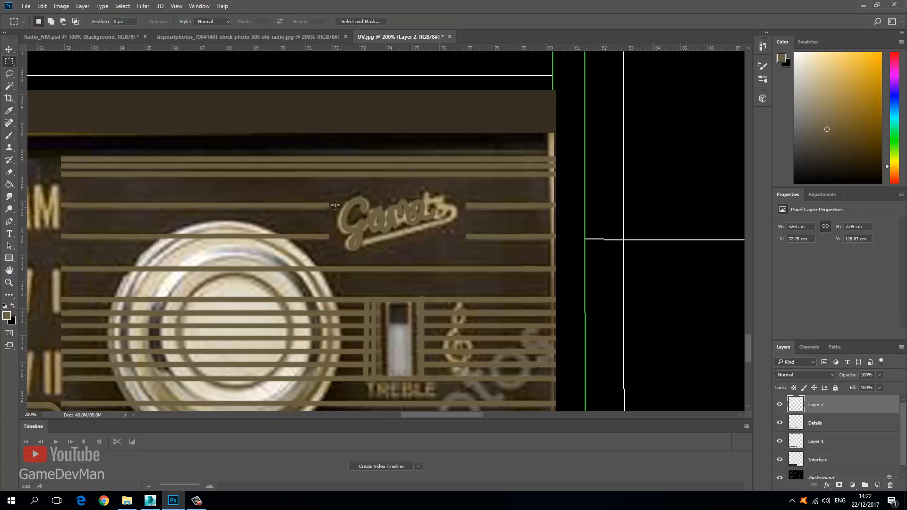
pyautogui.moveTo(339, 194); pyautogui.dragTo(450, 260)
pyautogui.click(9, 49)
pyautogui.moveTo(378, 220); pyautogui.dragTo(388, 231)
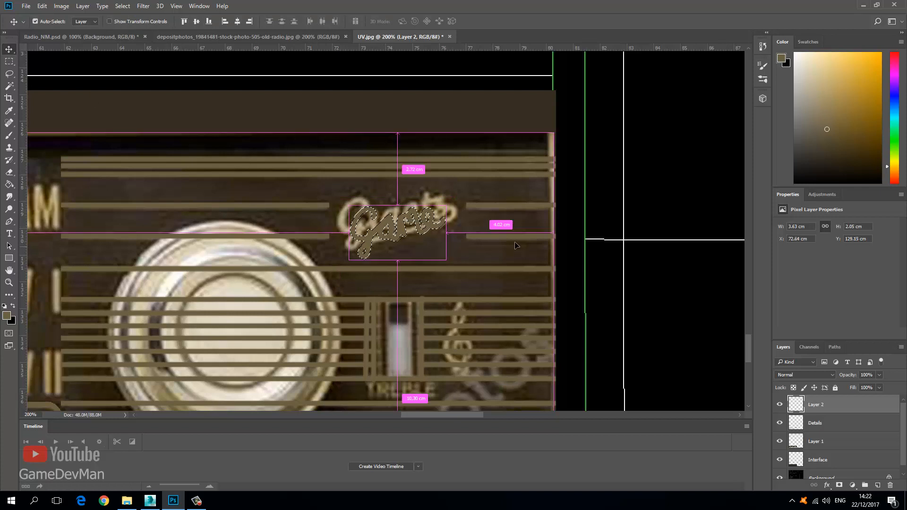
pyautogui.hotkey('ctrl', 't')
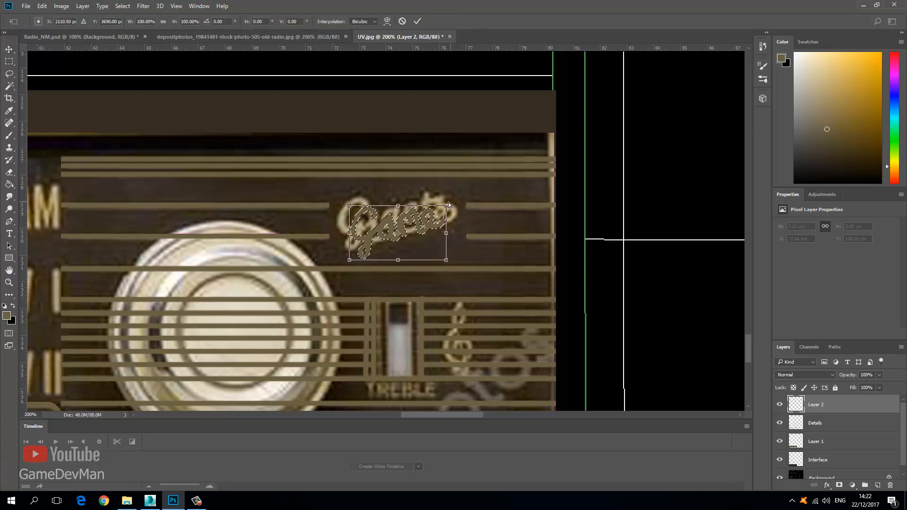
pyautogui.moveTo(448, 203); pyautogui.dragTo(462, 195)
pyautogui.moveTo(353, 192); pyautogui.dragTo(340, 191)
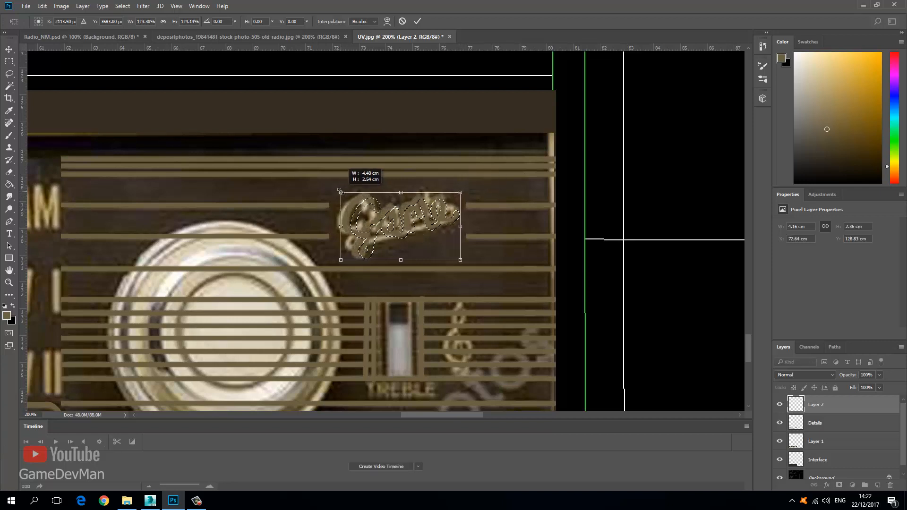
pyautogui.press('Return')
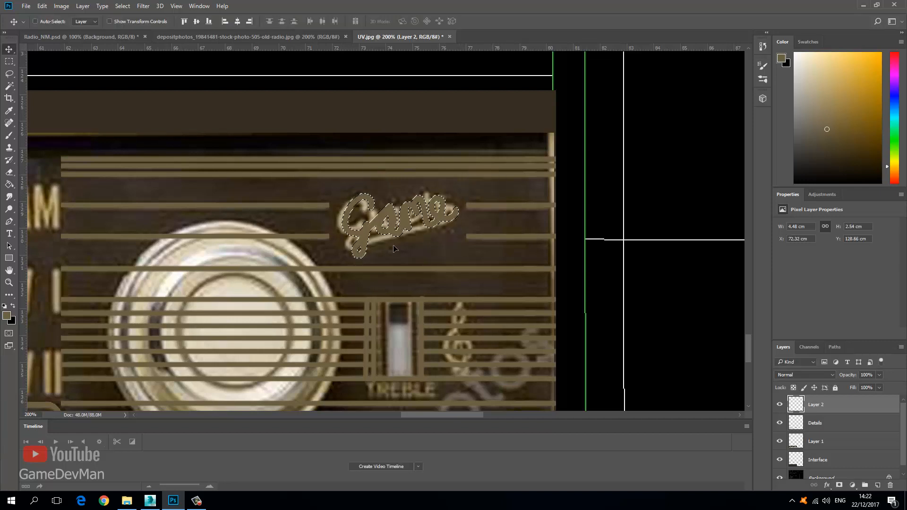
pyautogui.hotkey('ctrl', 'd')
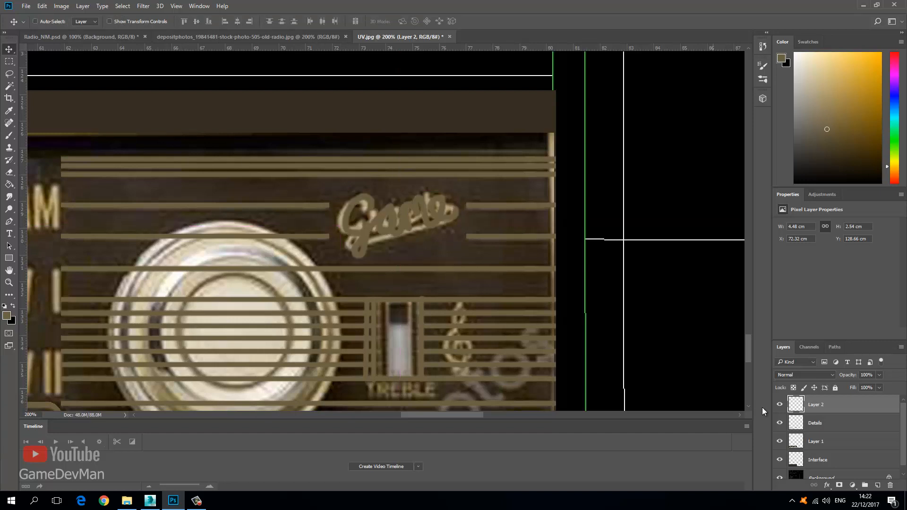
# - Hide the reference photo on Layer 1 and review the Game lettering within the whole painted dial panel
pyautogui.click(779, 444)
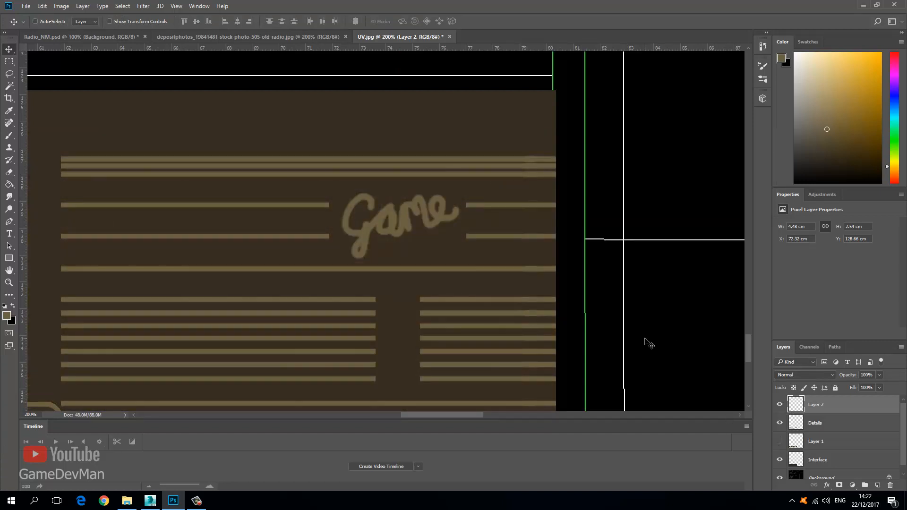
pyautogui.hotkey('ctrl', '-')
pyautogui.hotkey('ctrl', '-')
pyautogui.hotkey('ctrl', '-')
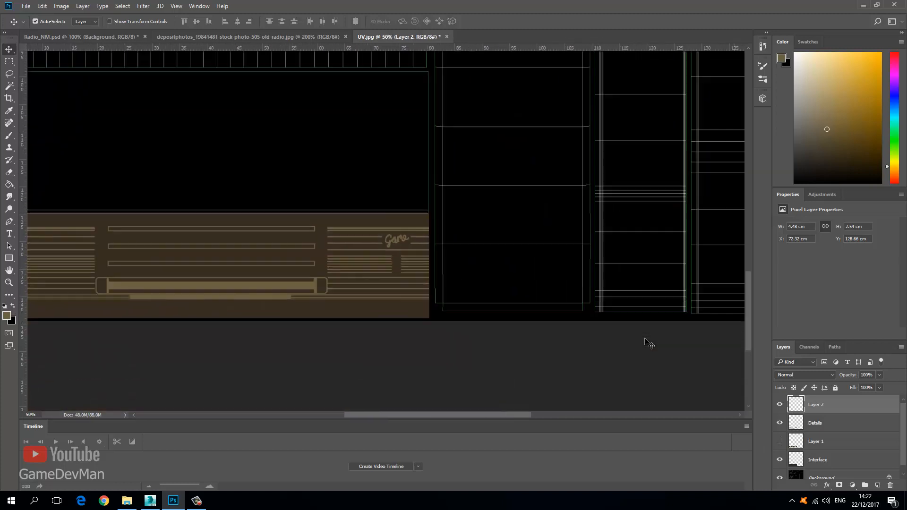
pyautogui.hotkey('ctrl', '-')
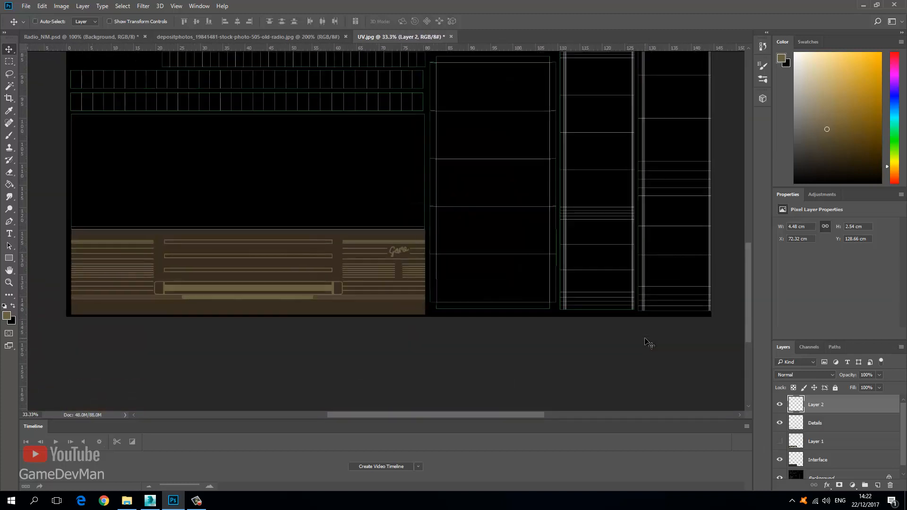
pyautogui.moveTo(194, 174); pyautogui.dragTo(296, 172)
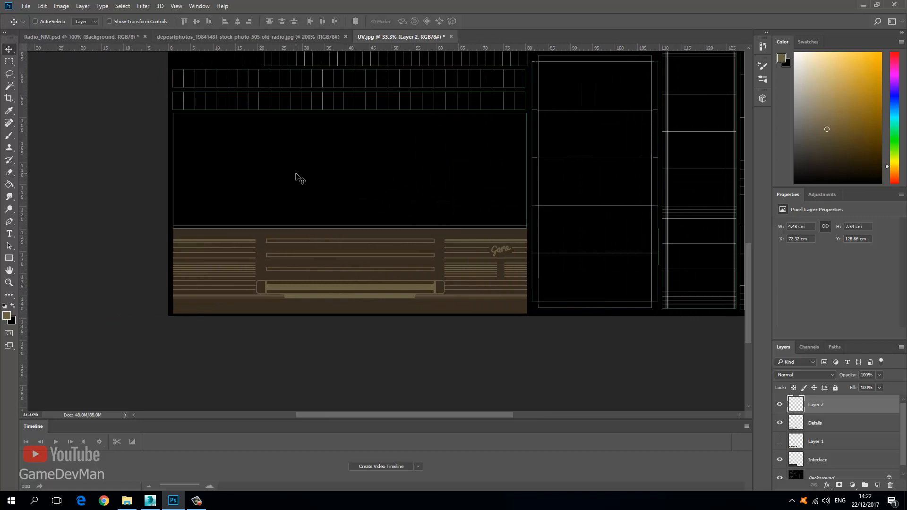